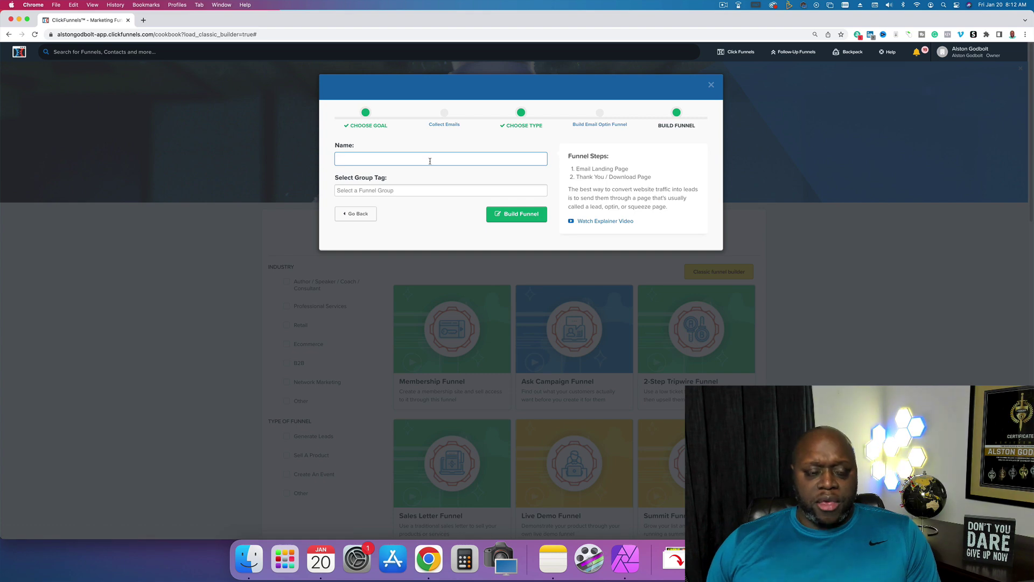
- Name the new optin funnel 'Example' and build it
type("Example")
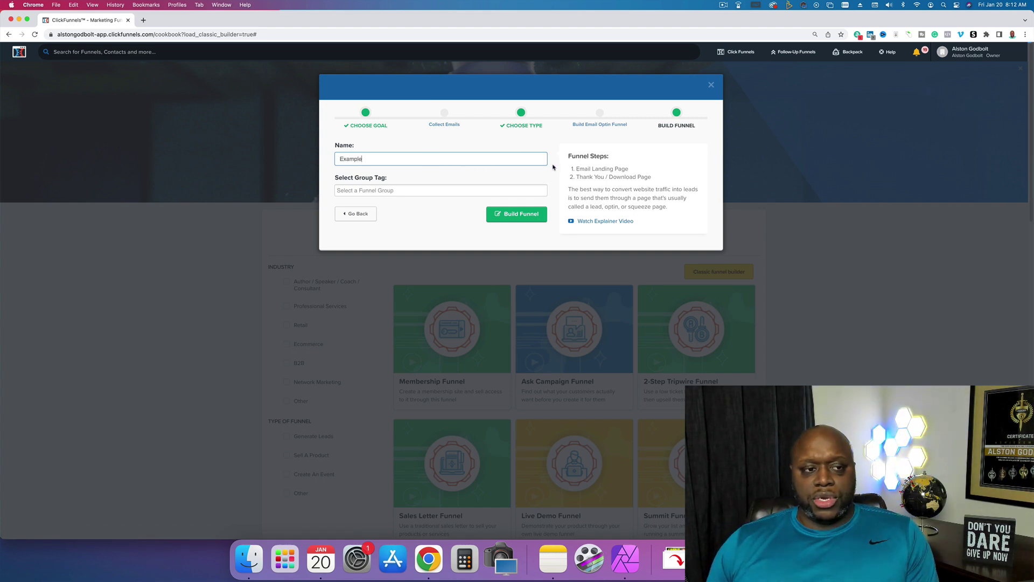
left_click(518, 214)
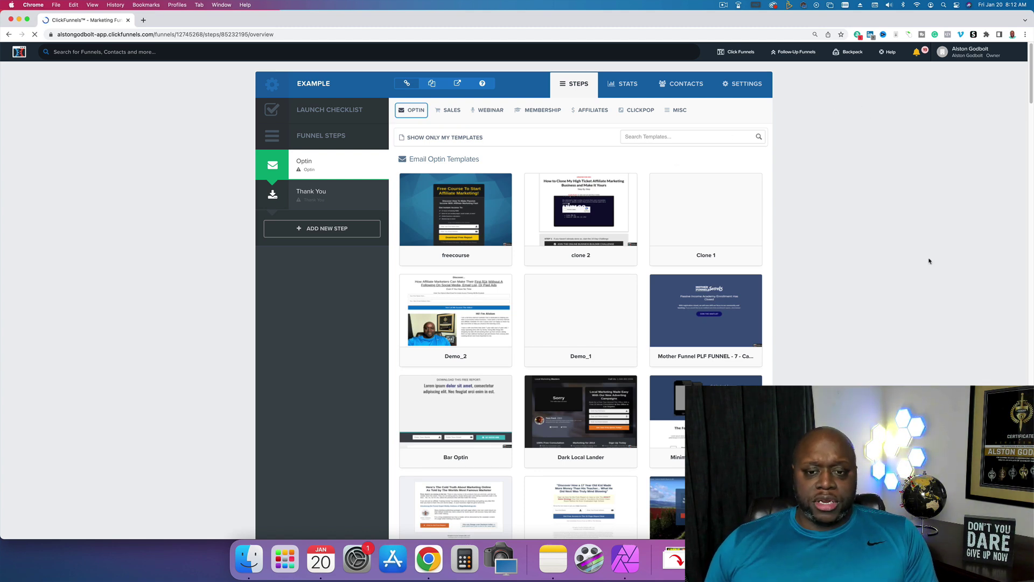
- Pick the Optin Blank Start template for the Optin page
scroll(833, 351, "down", 20)
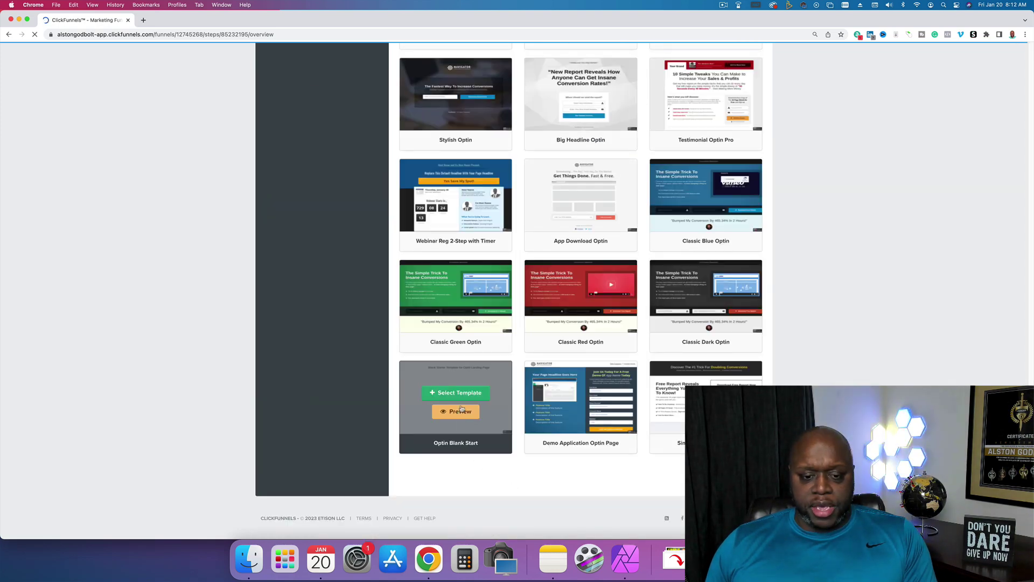
left_click(462, 394)
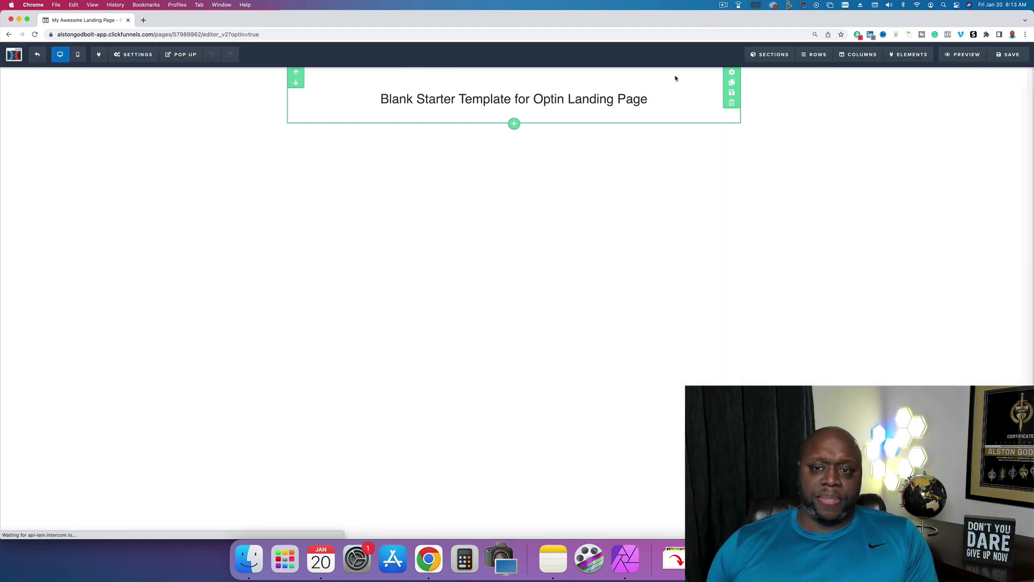
- Delete the starter headline section and add a full-width section with a one-column row
left_click(732, 103)
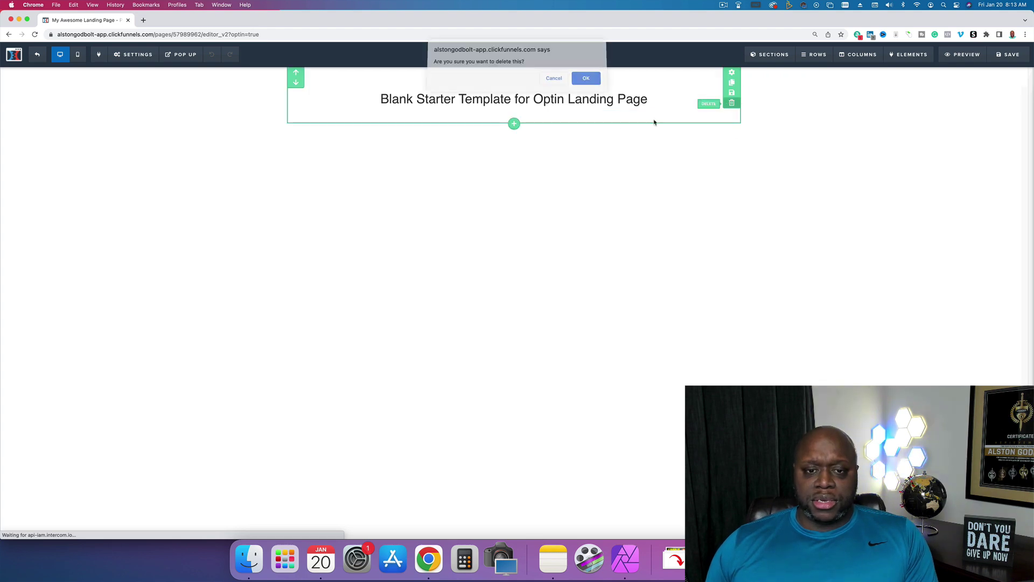
left_click(586, 79)
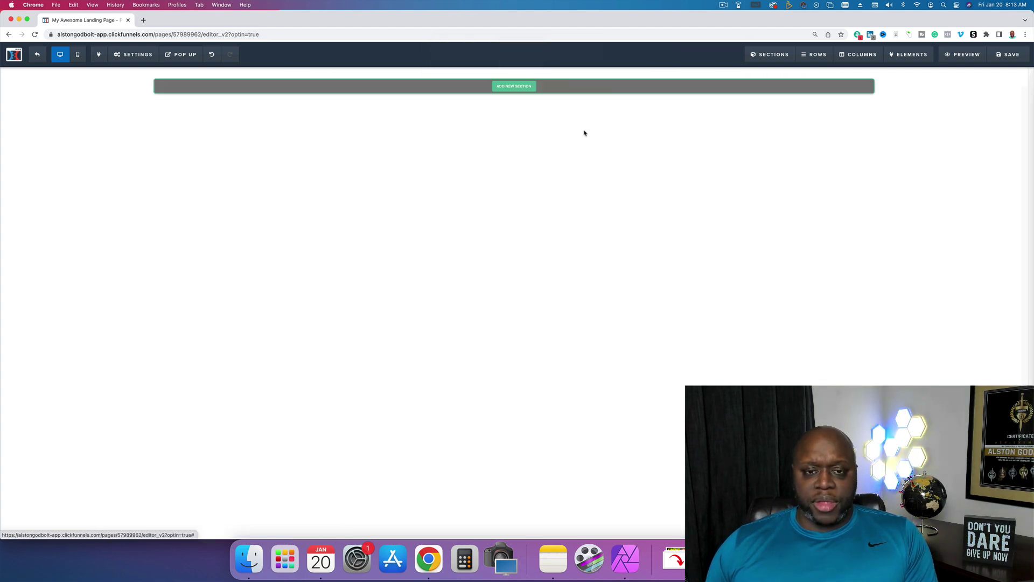
left_click(513, 87)
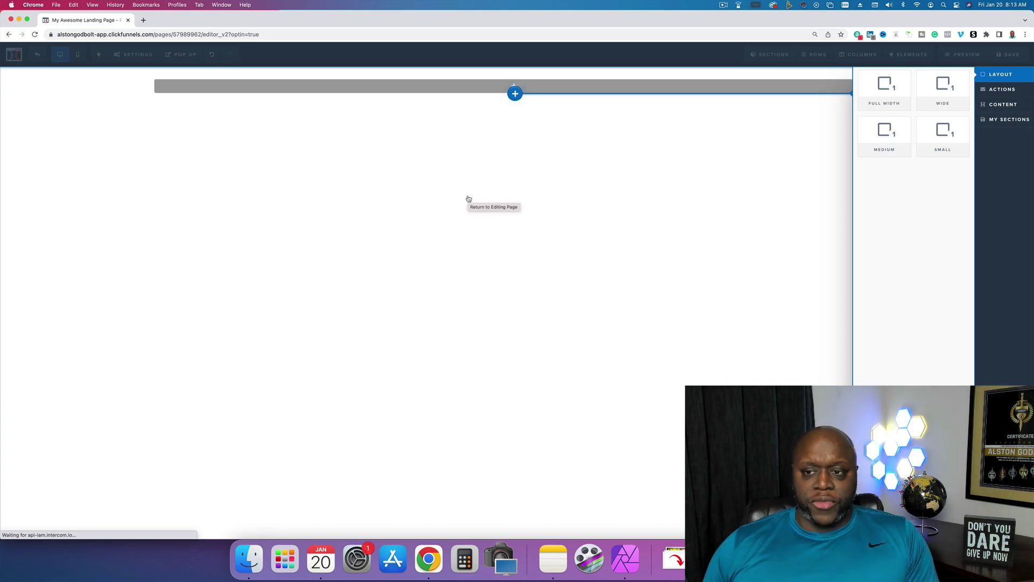
left_click(889, 93)
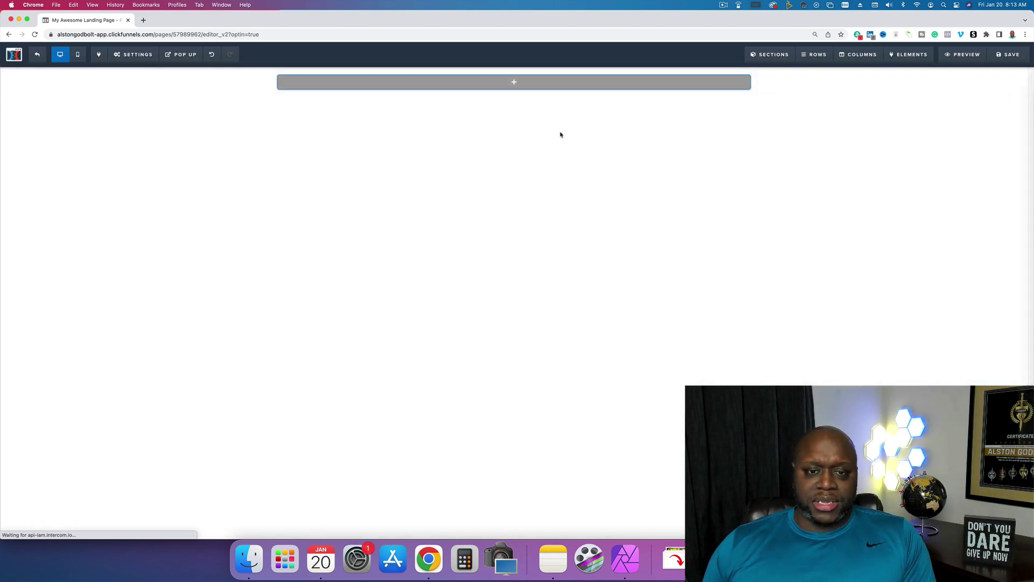
left_click(513, 84)
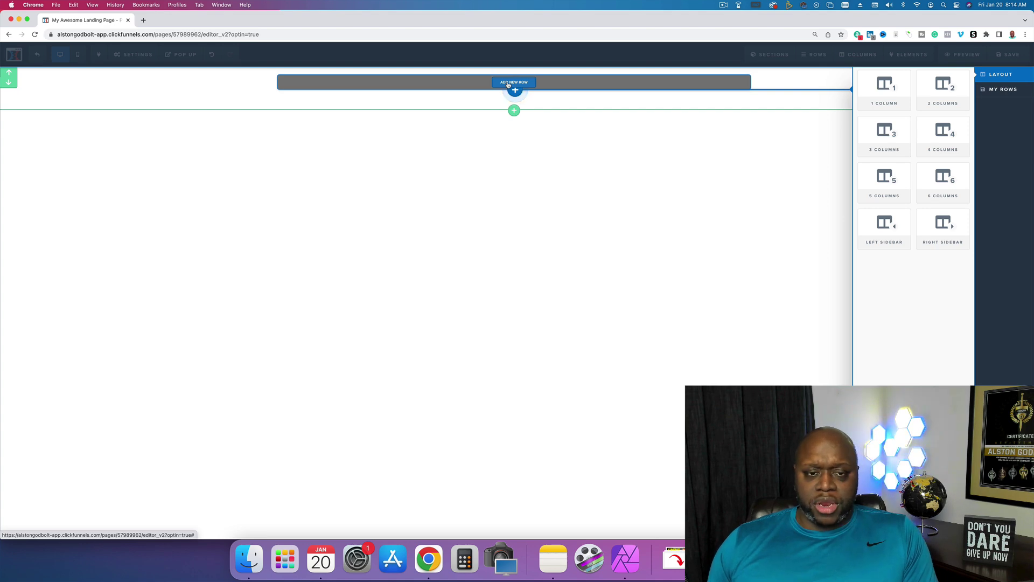
left_click(889, 92)
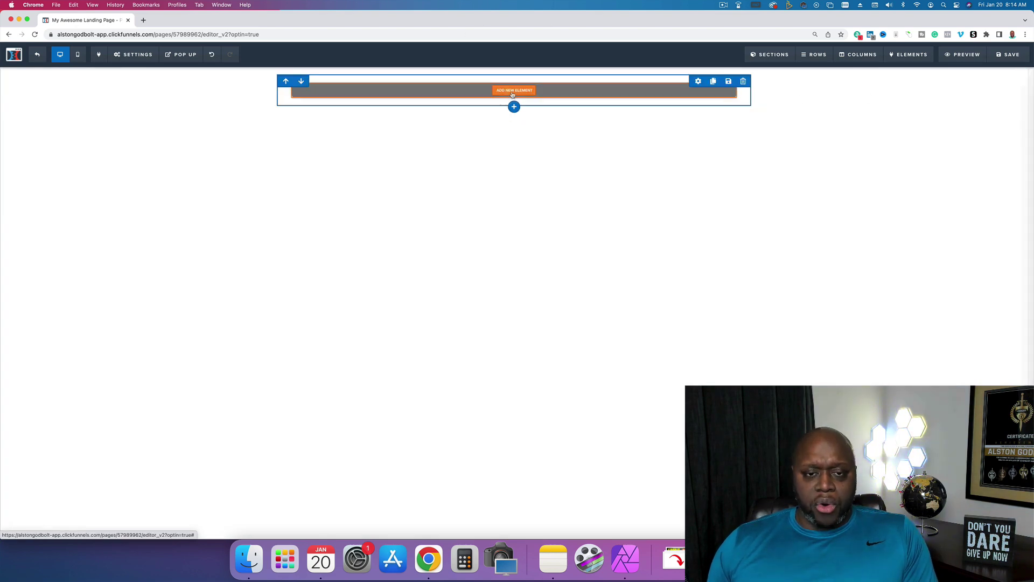
left_click(513, 91)
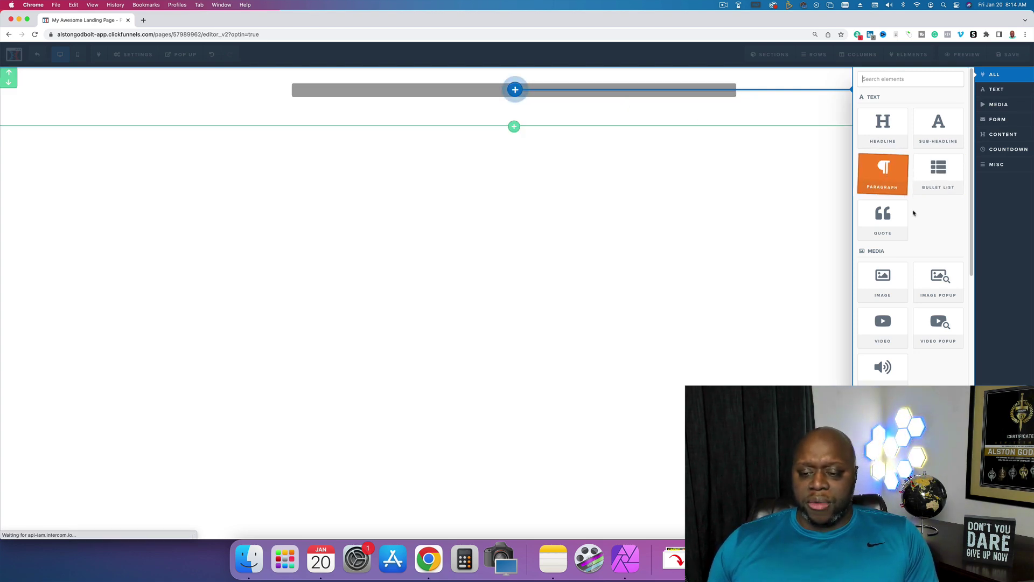
- Insert a Headline element from the Text elements into the new row
scroll(897, 291, "down", 3)
scroll(908, 302, "up", 3)
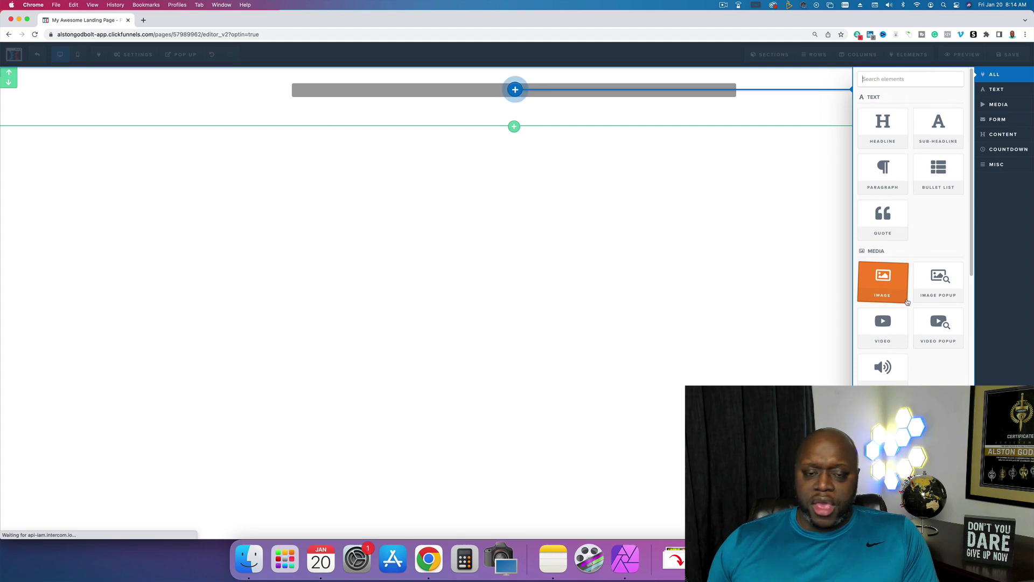
left_click(889, 135)
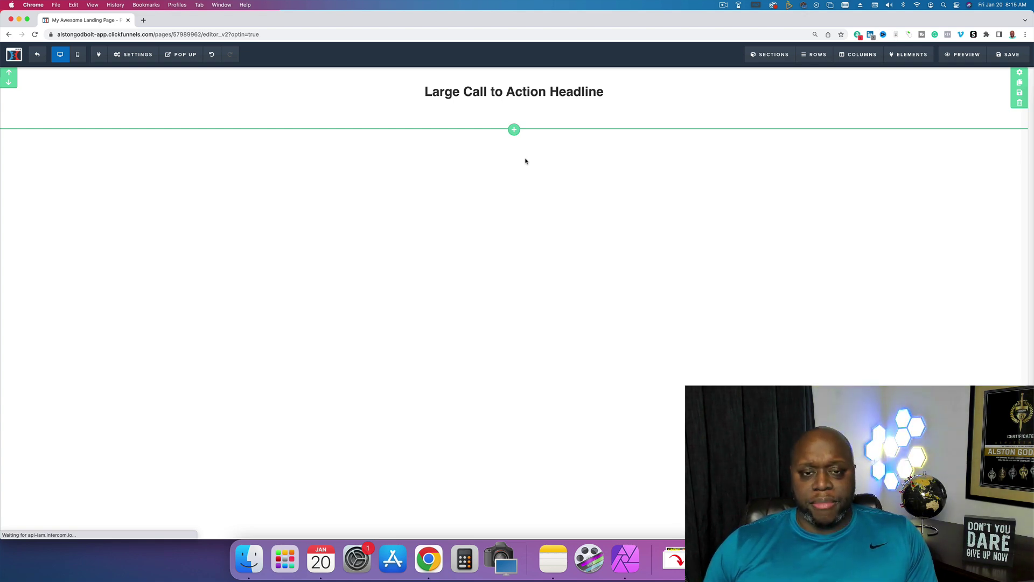
- Type the headline 'How to do X in Y without Z' with a second line 'How to start affiliate marketing in 20 days without spending $1 million'
left_click(544, 93)
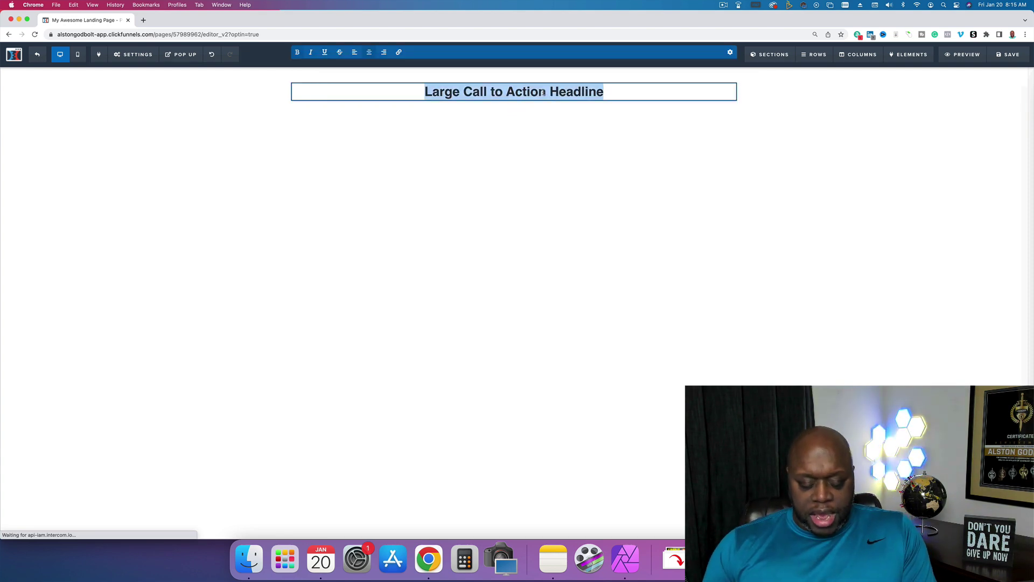
type("How to do X in")
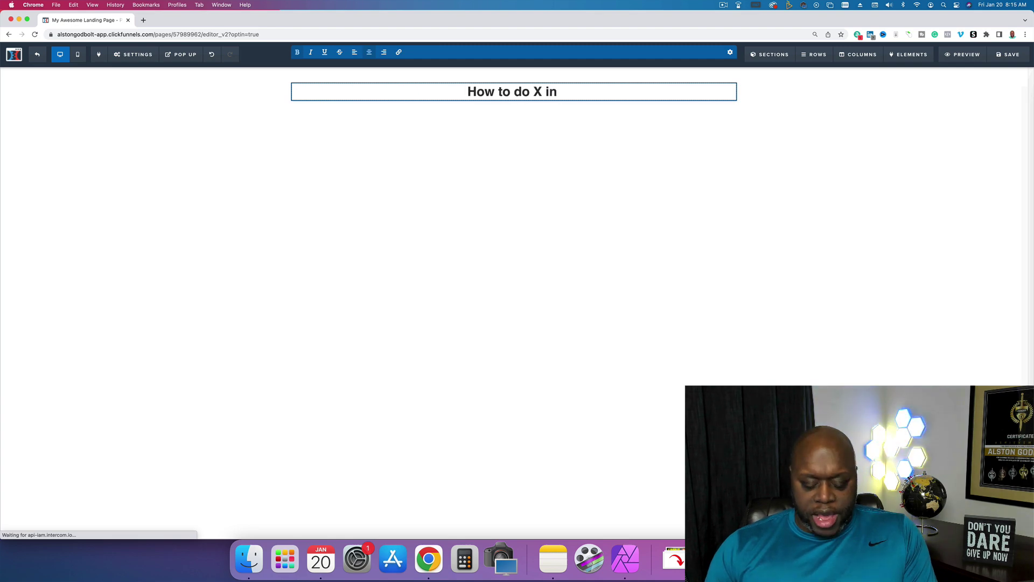
type(" Y without Z")
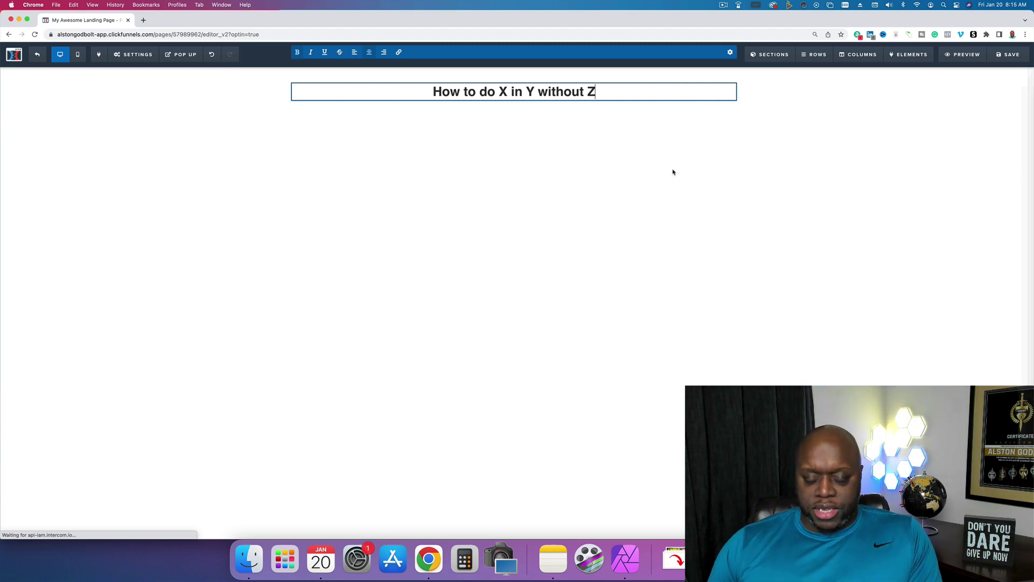
key("Return")
type("How to")
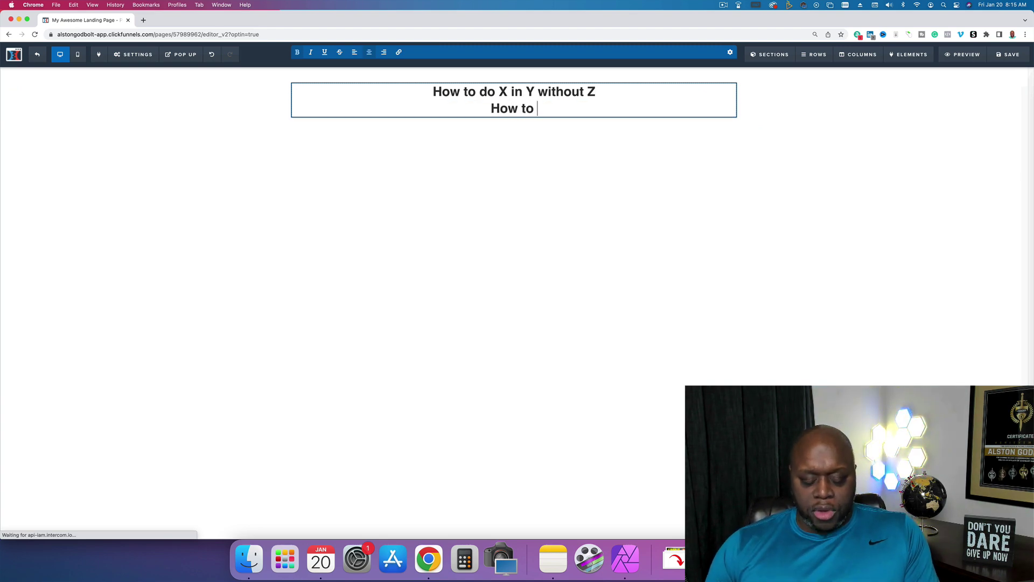
type(" star")
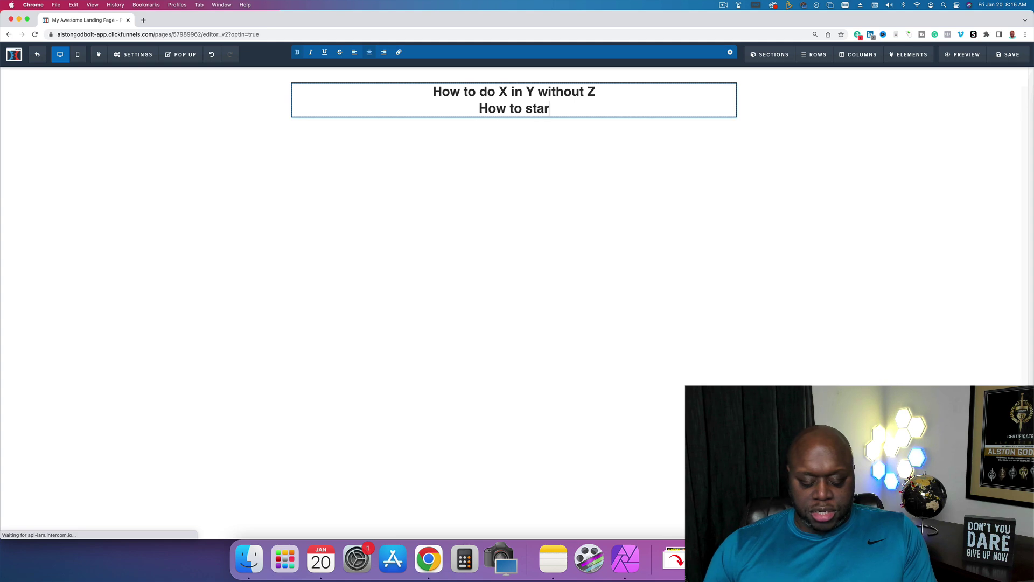
type("t affiliate m")
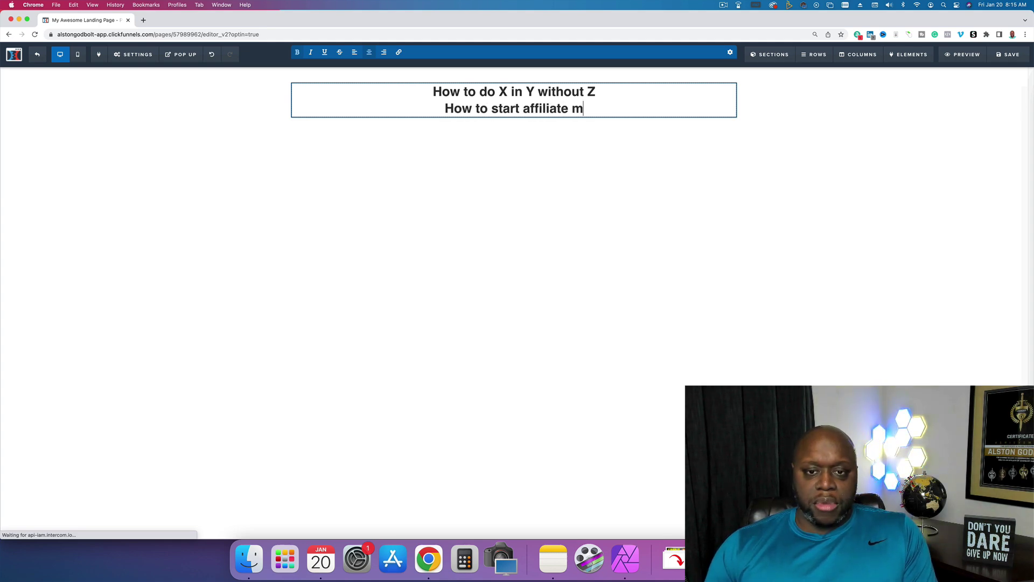
type("areting in 20 ays")
key("BackSpace")
key("BackSpace")
key("BackSpace")
key("BackSpace")
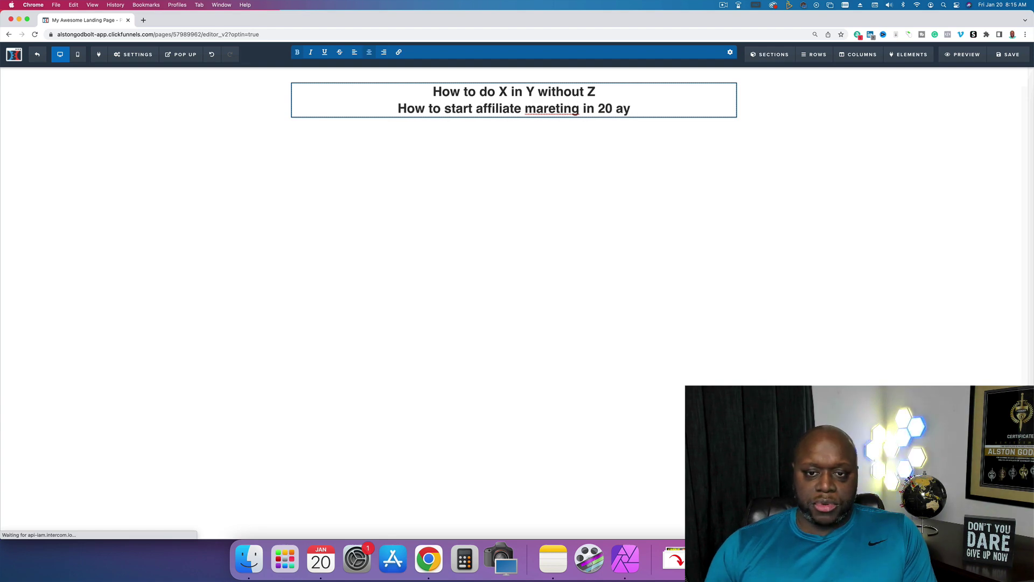
type("days w")
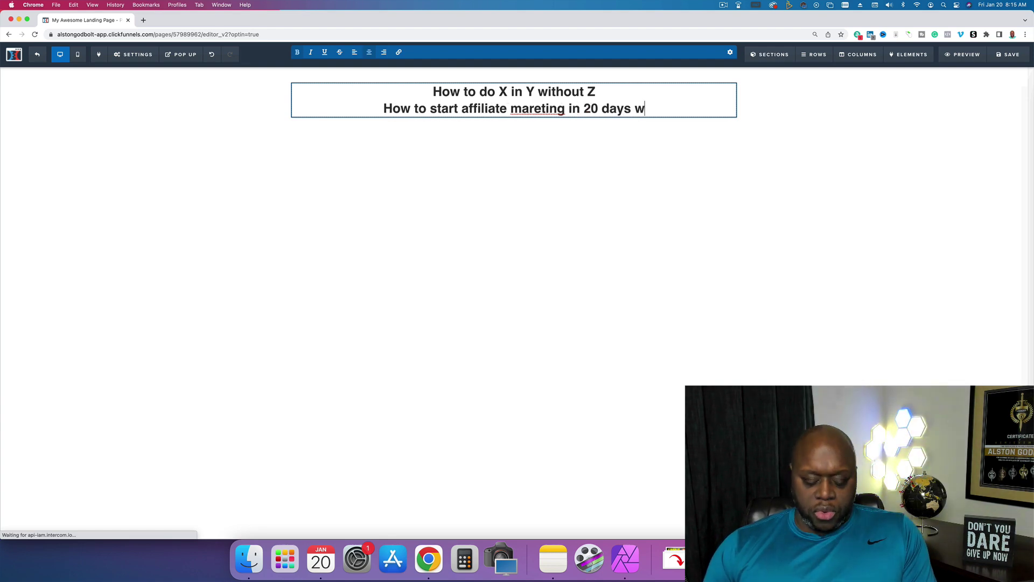
type("ithout sepnding")
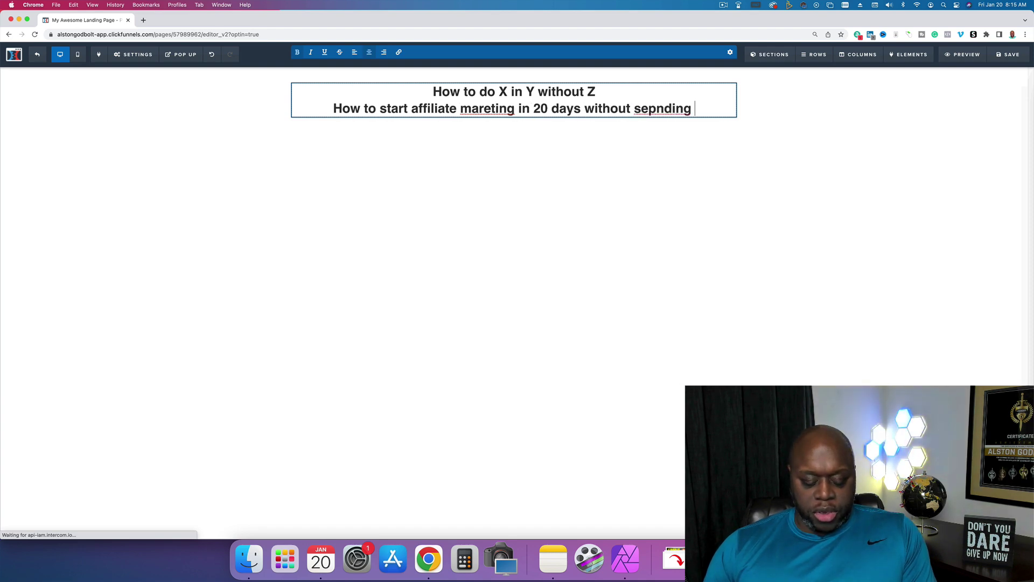
type(" $1 million")
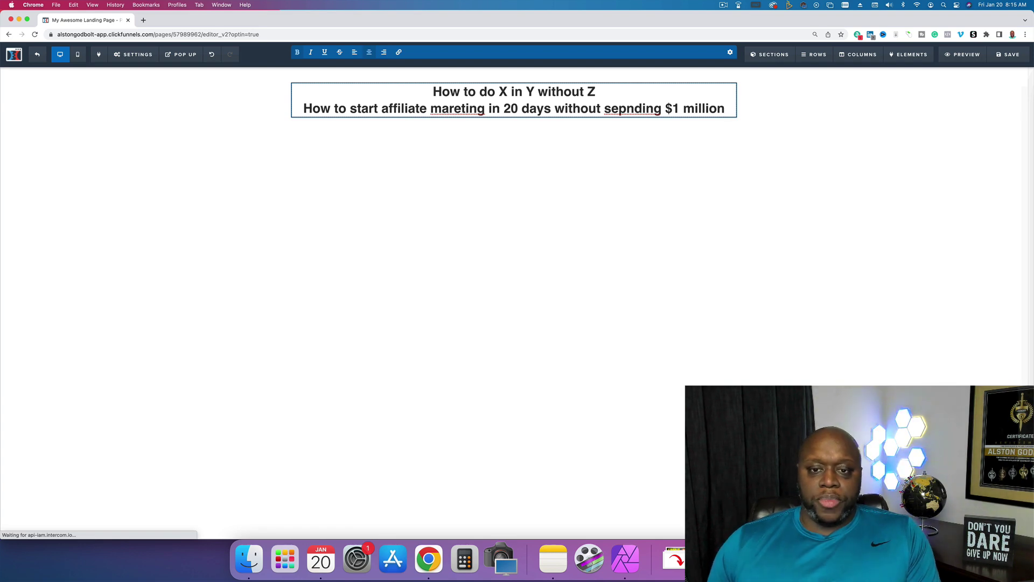
- Correct the misspellings 'sepnding' and 'mareting' in the headline
double_click(644, 109)
right_click(644, 109)
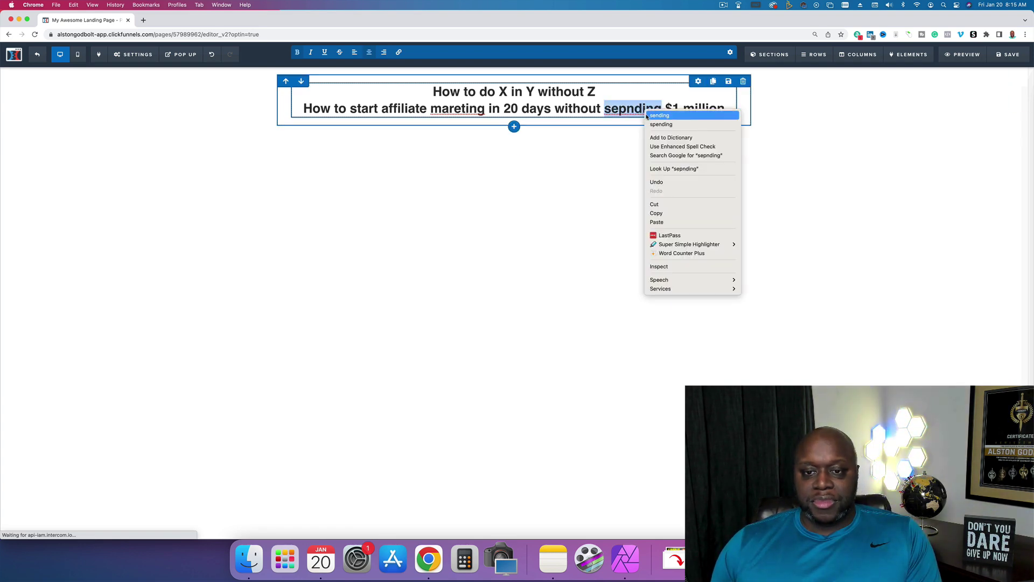
left_click(445, 117)
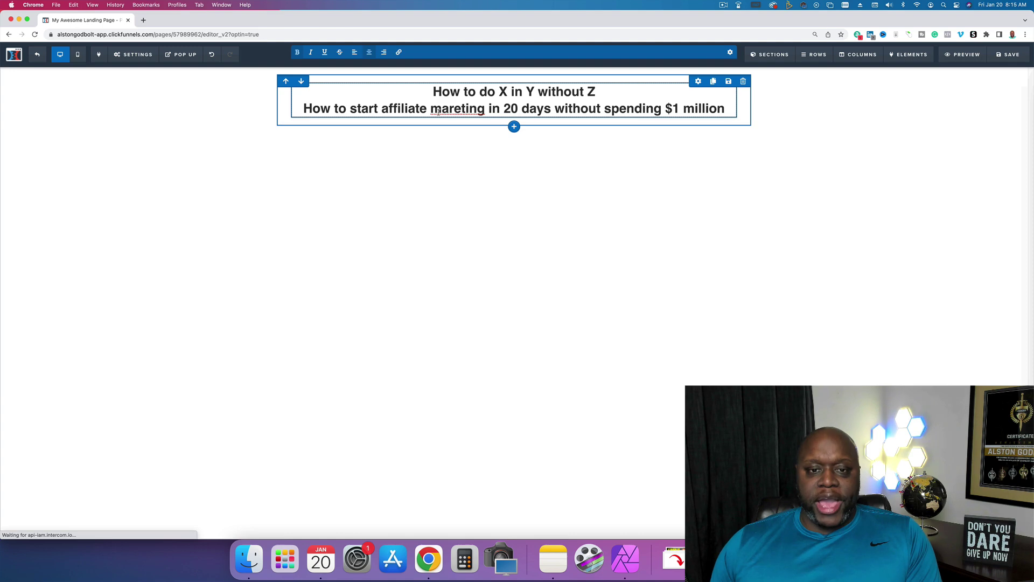
left_click(440, 110)
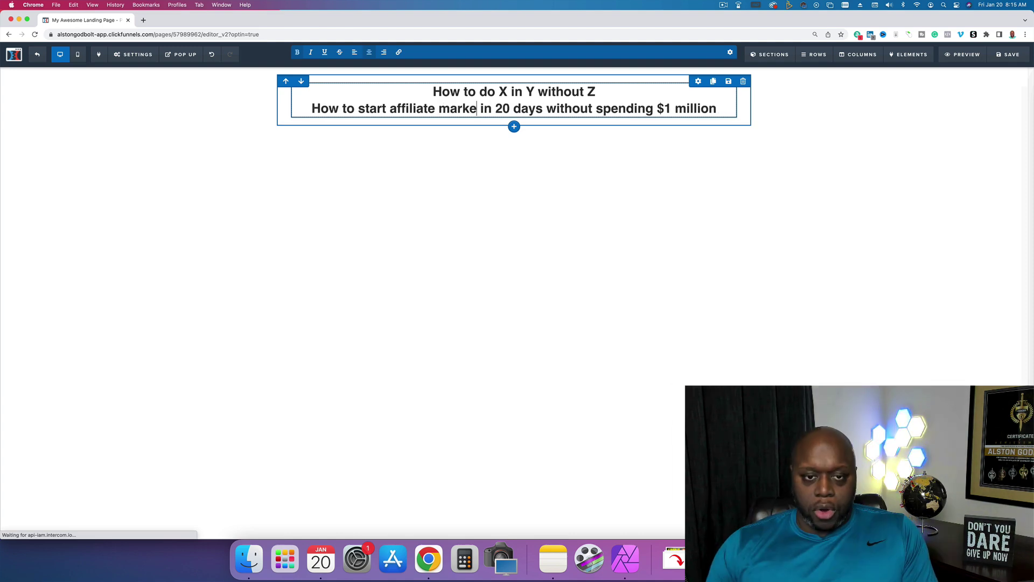
type("k")
left_click(914, 227)
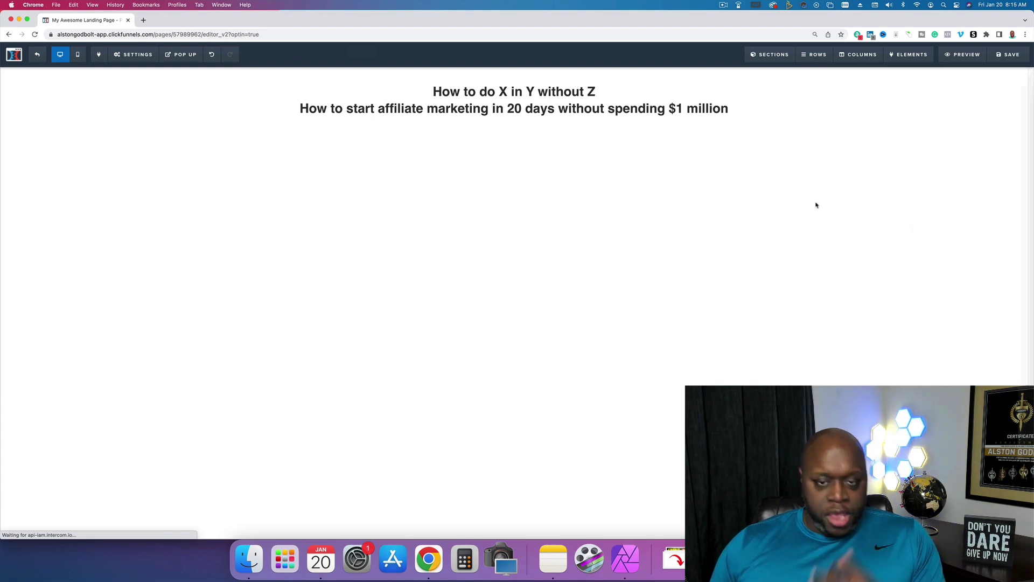
- Add a sub-headline reading 'Free training reveals how to start a successful affiliate marketing business fast'
left_click(514, 121)
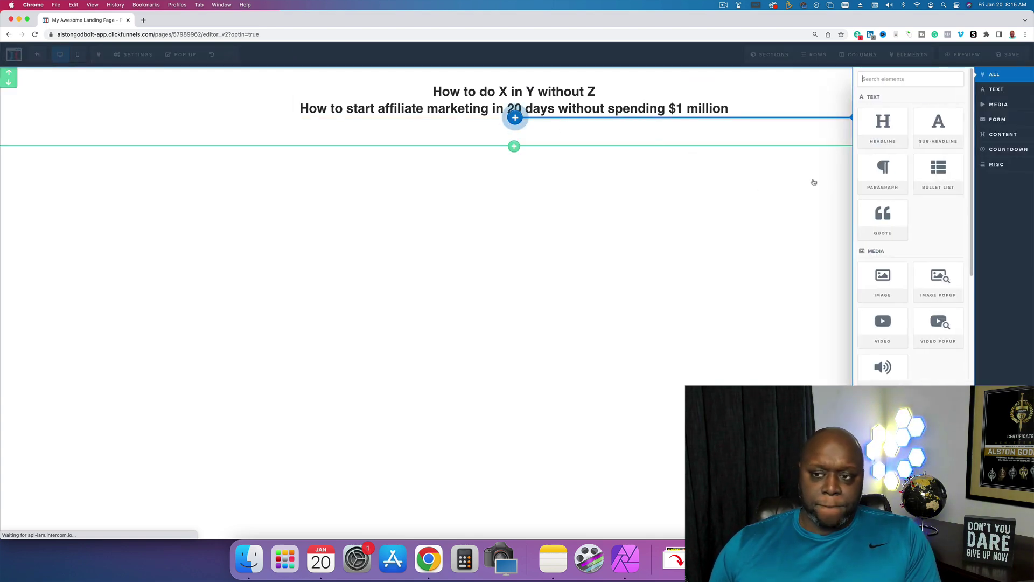
left_click(931, 131)
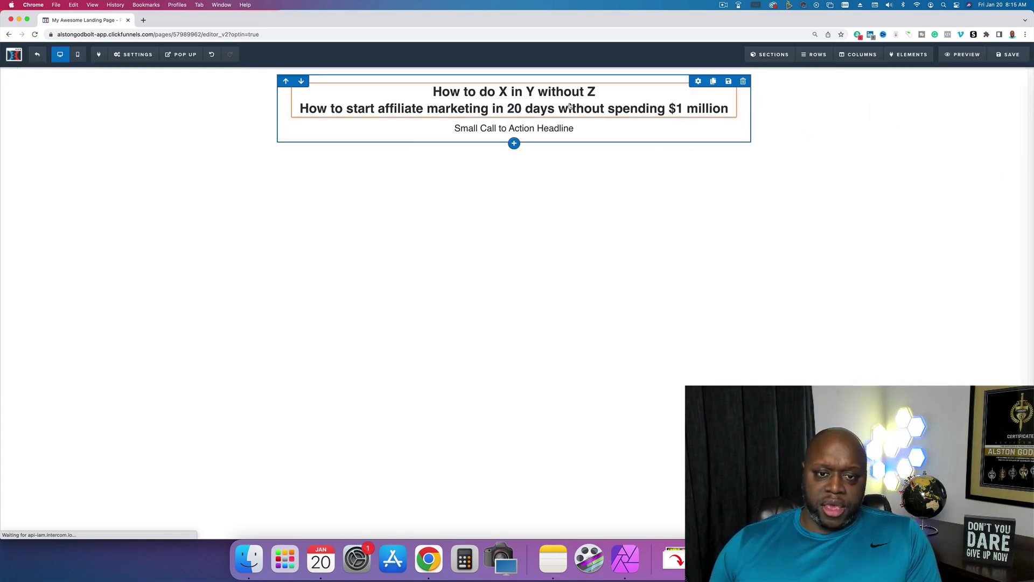
triple_click(513, 128)
key("BackSpace")
type("Free tra")
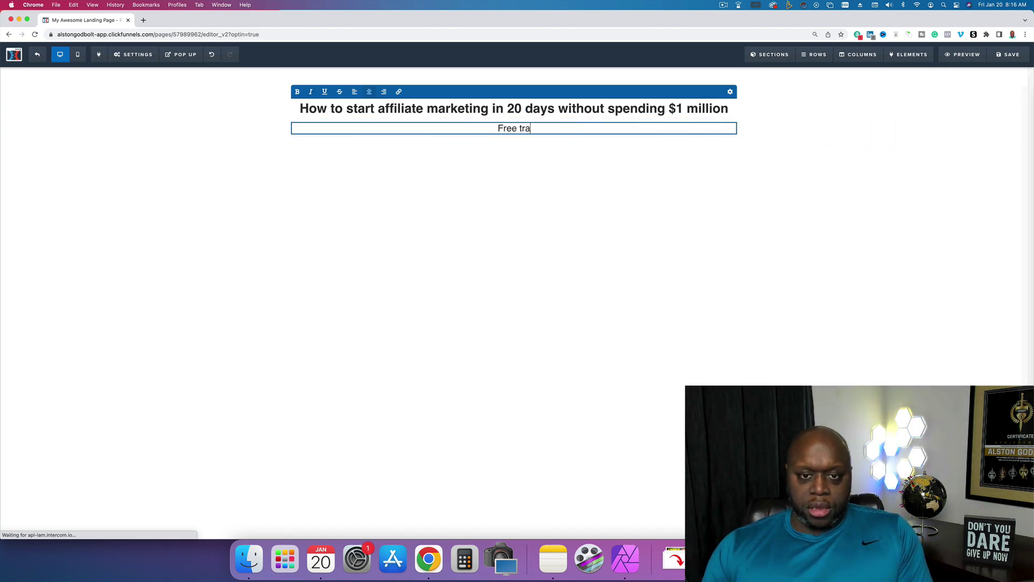
type("ining reveals ")
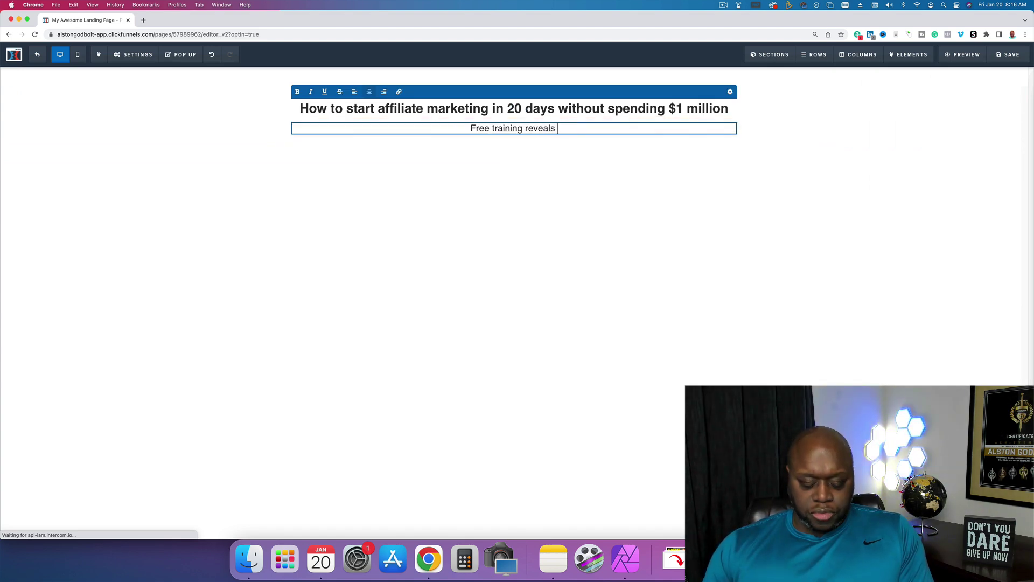
type("how to start a s")
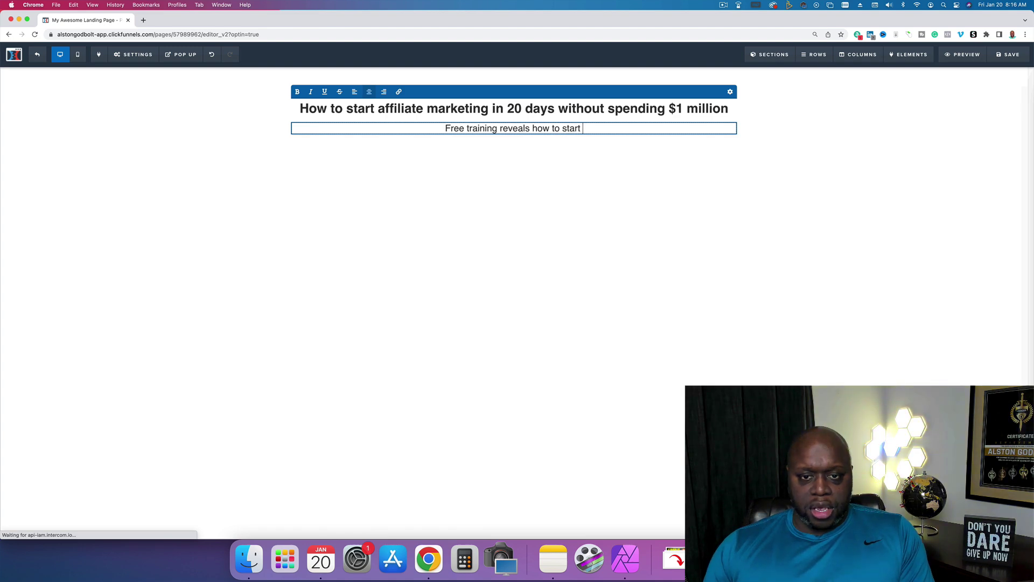
type("essful aff")
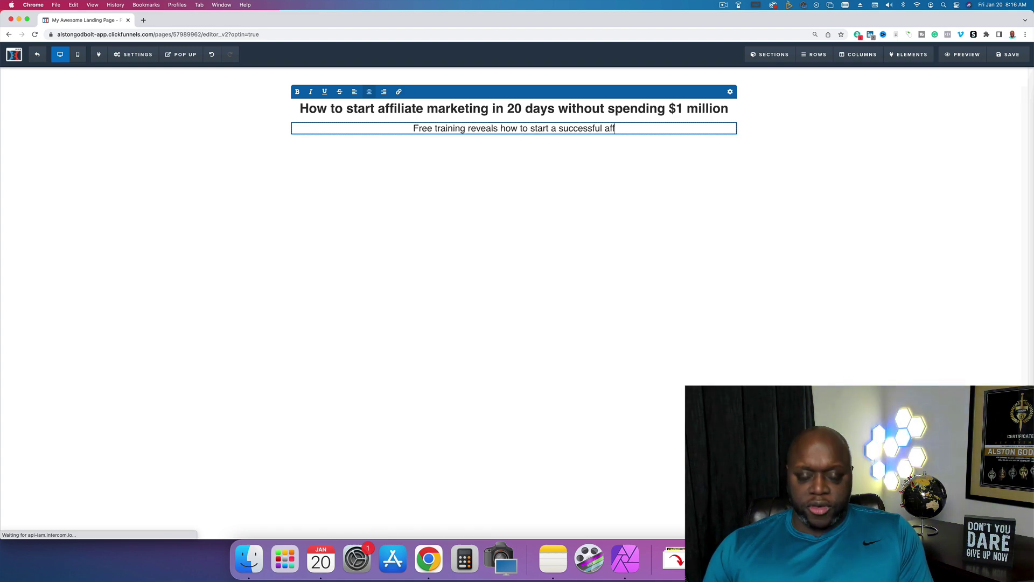
type("iliate marketing business fast")
left_click(569, 136)
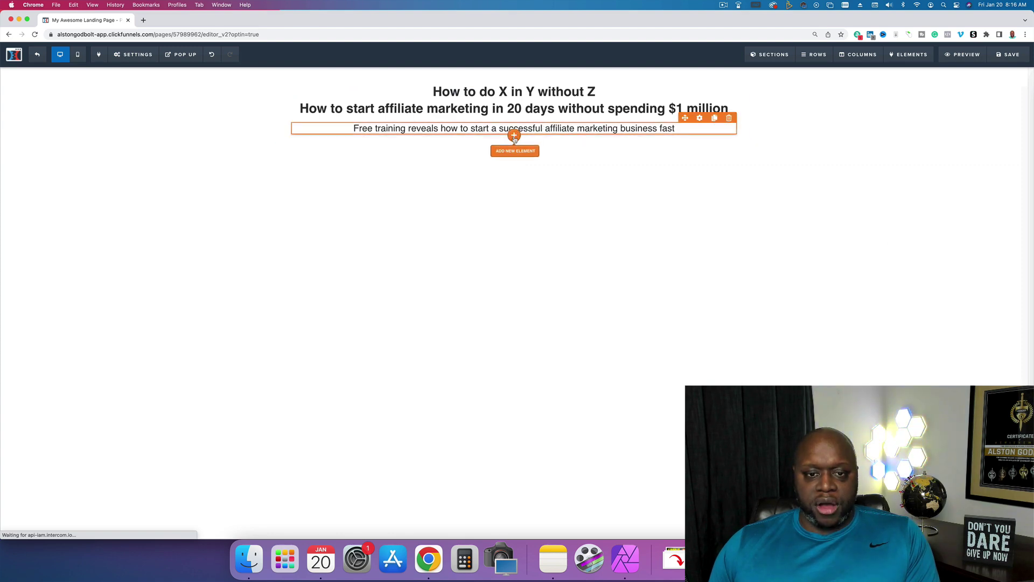
left_click(515, 135)
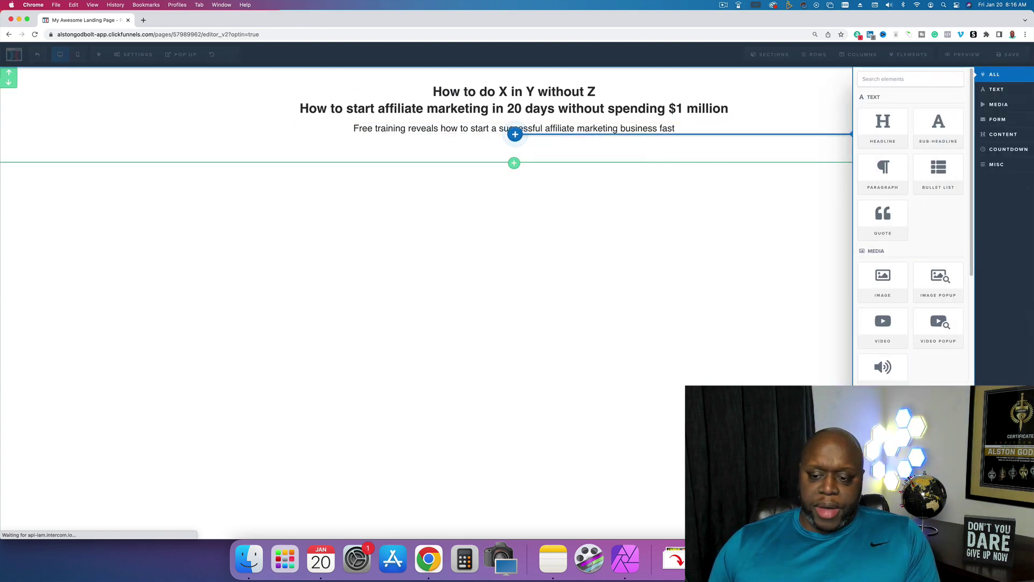
- Add a First Name input field with placeholder 'Your First Name Here...'
scroll(910, 226, "down", 3)
left_click(883, 345)
left_click(576, 154)
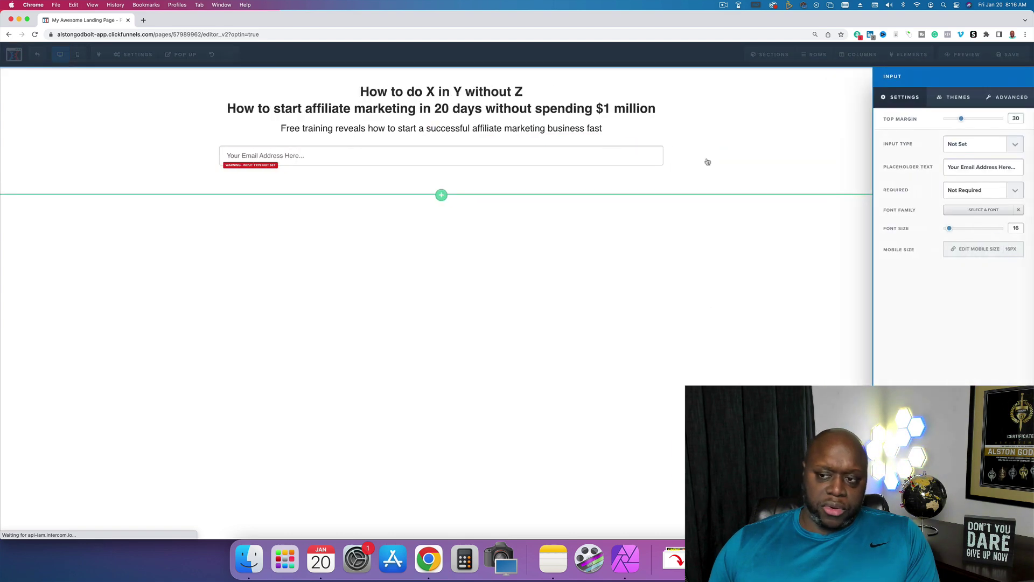
left_click_drag(962, 167, 985, 167)
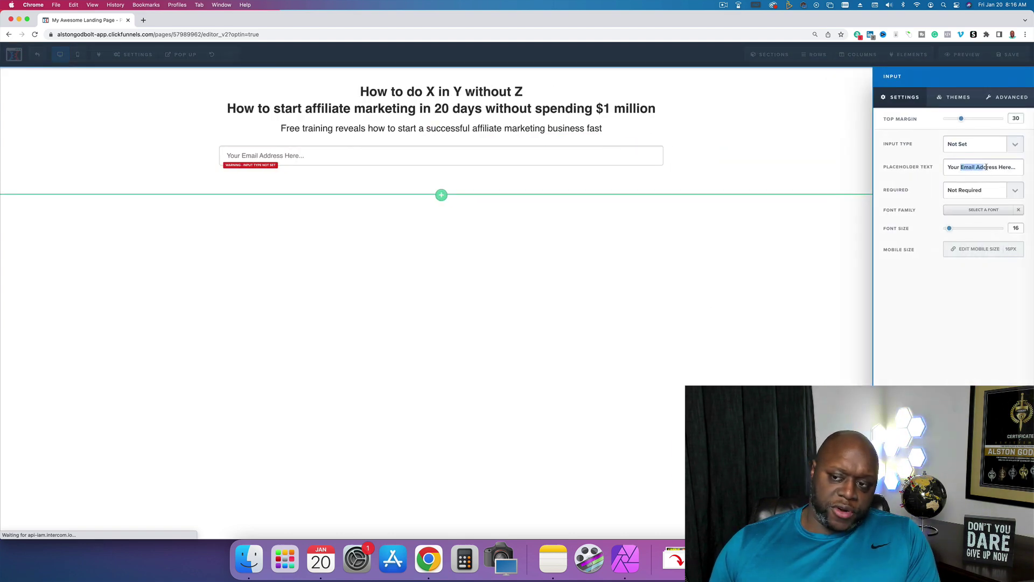
type("First Name")
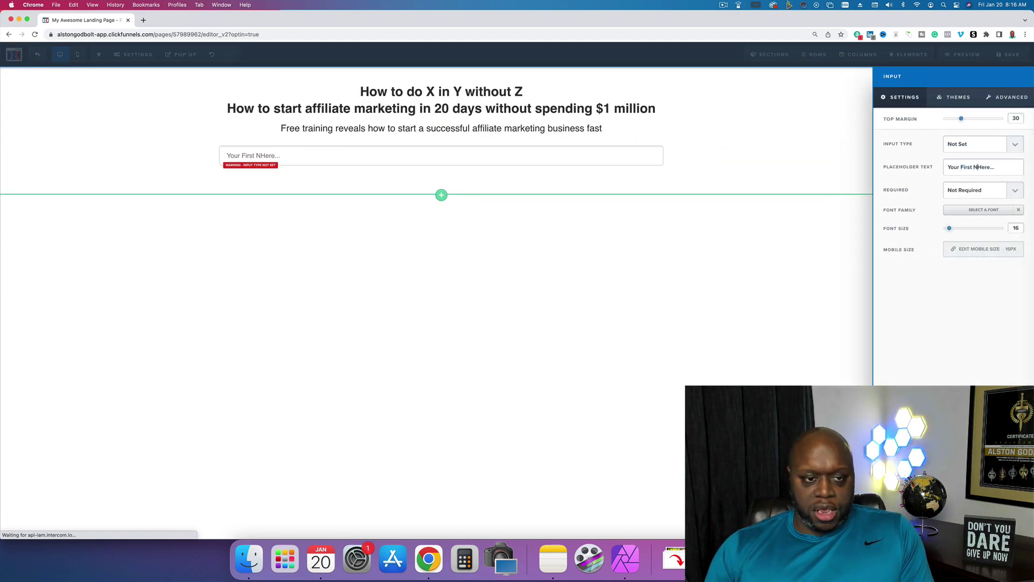
left_click(973, 145)
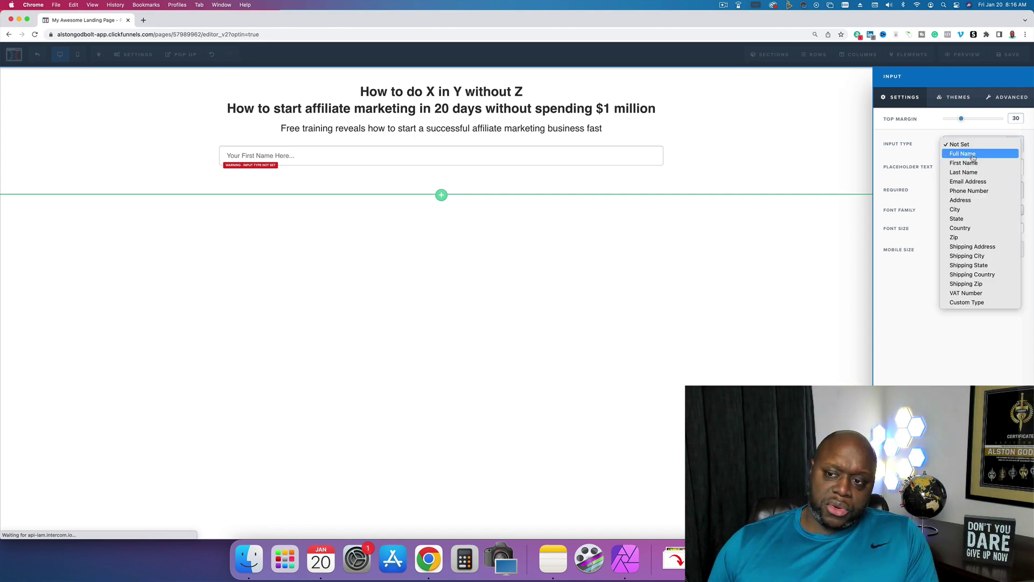
left_click(972, 163)
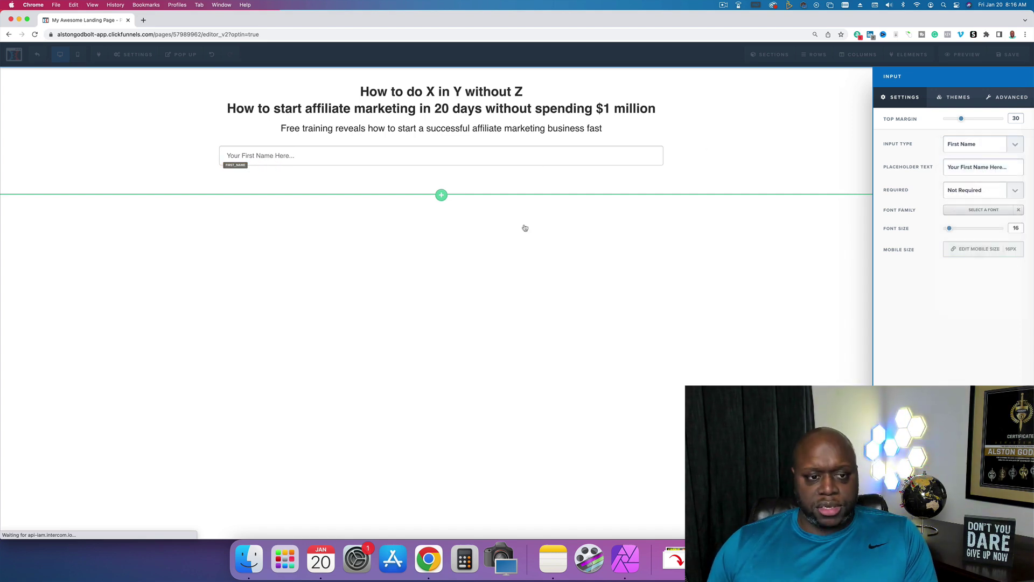
left_click(502, 265)
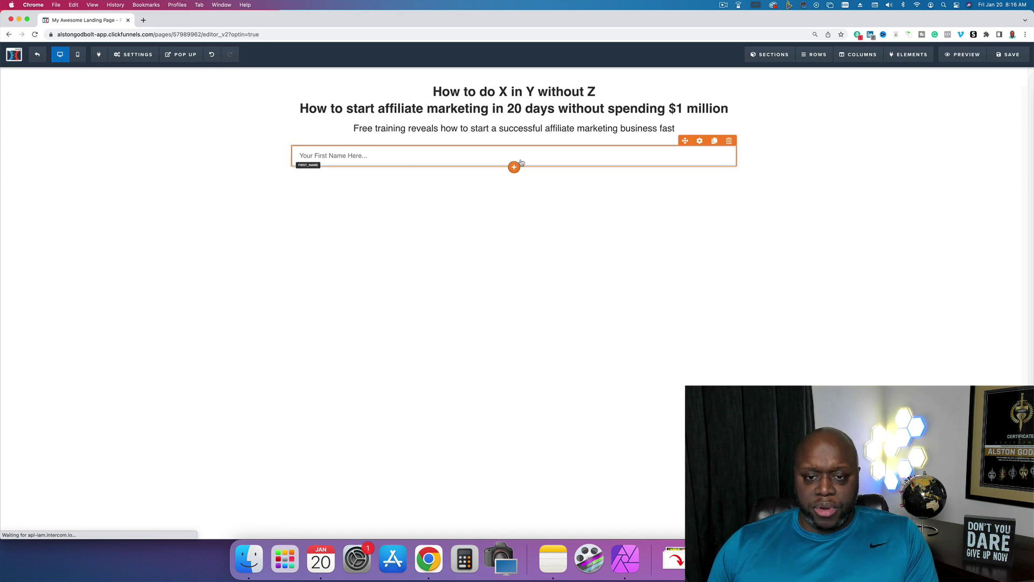
- Duplicate the field and make the copy an Email Address input with placeholder 'Your Best Email Here...'
left_click(714, 141)
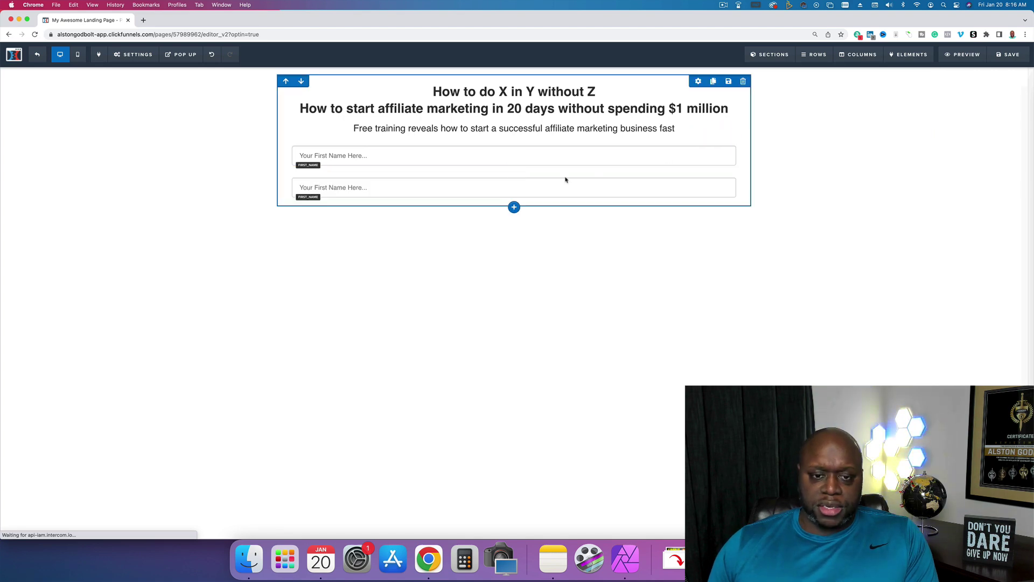
left_click(559, 192)
left_click(979, 144)
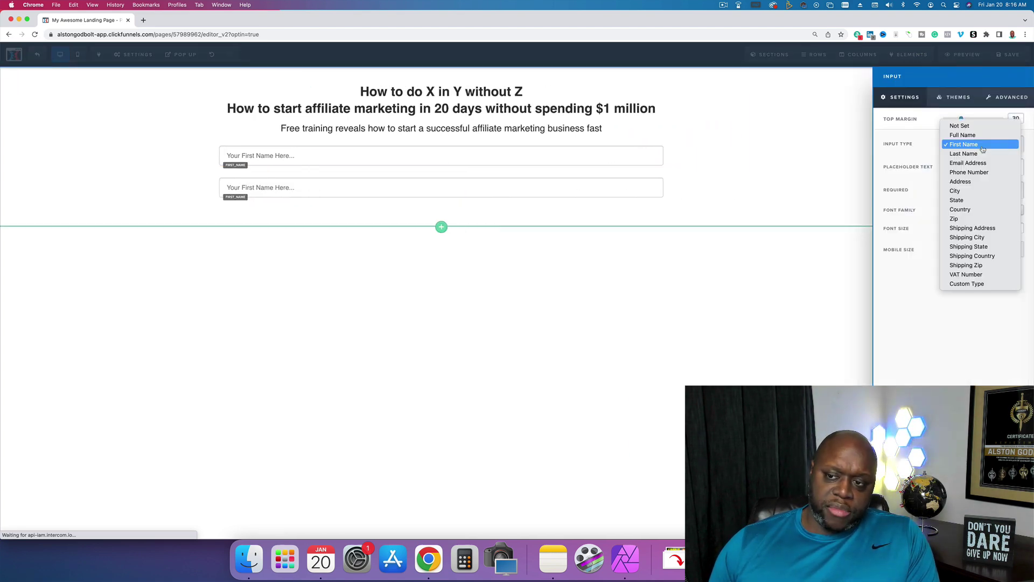
left_click(968, 163)
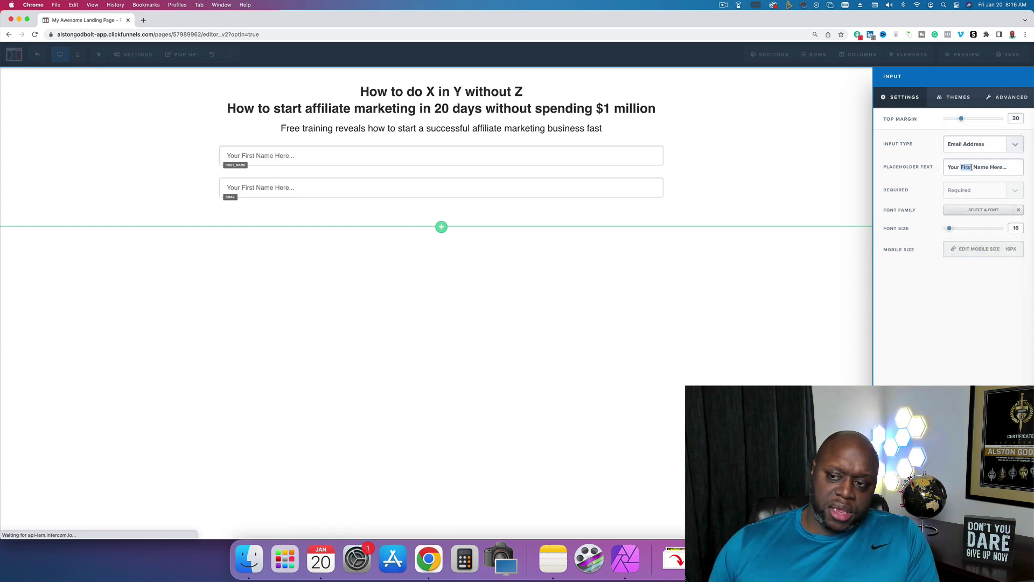
type("Best Email")
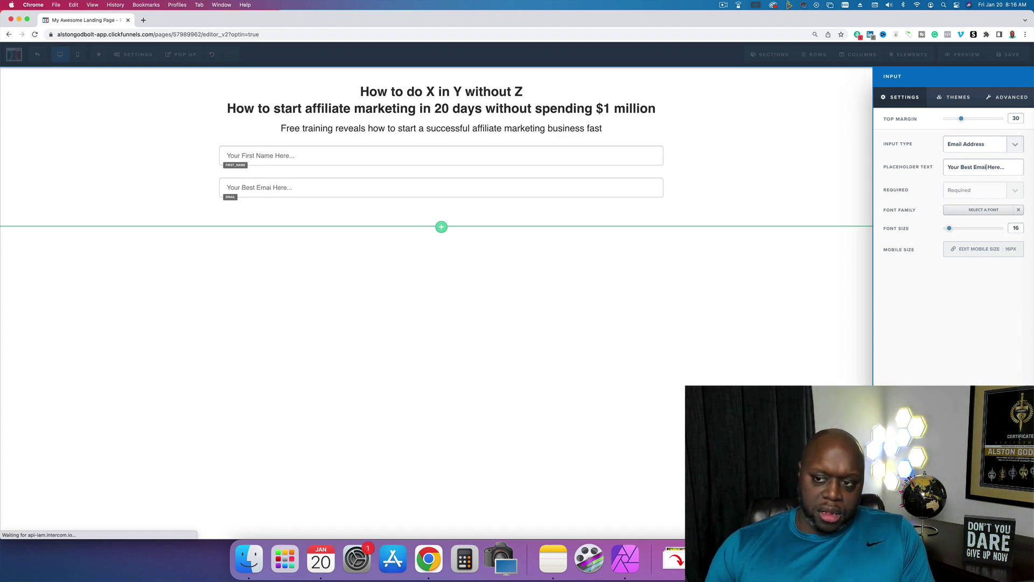
left_click(741, 160)
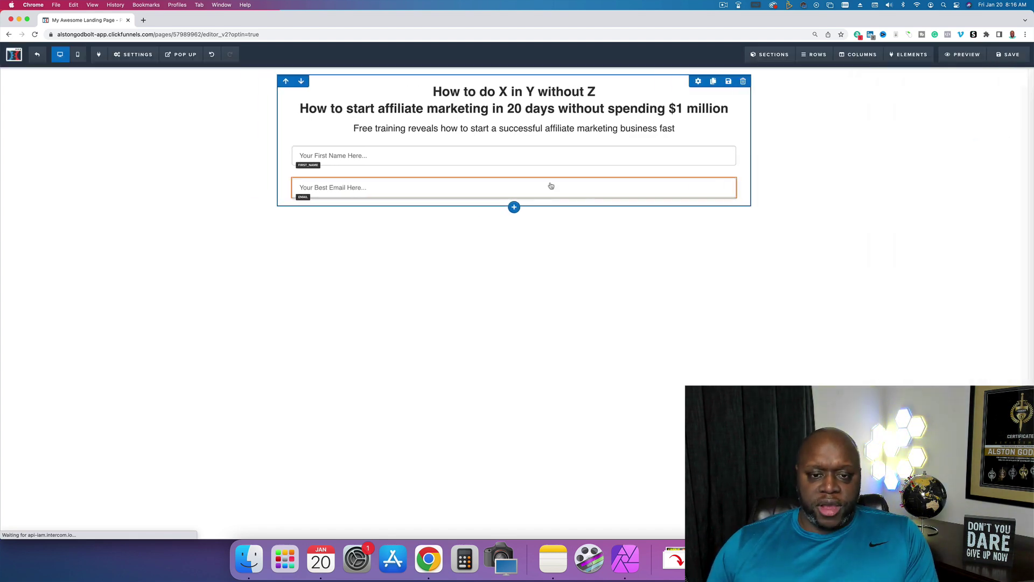
left_click(514, 199)
scroll(934, 331, "down", 5)
left_click(884, 229)
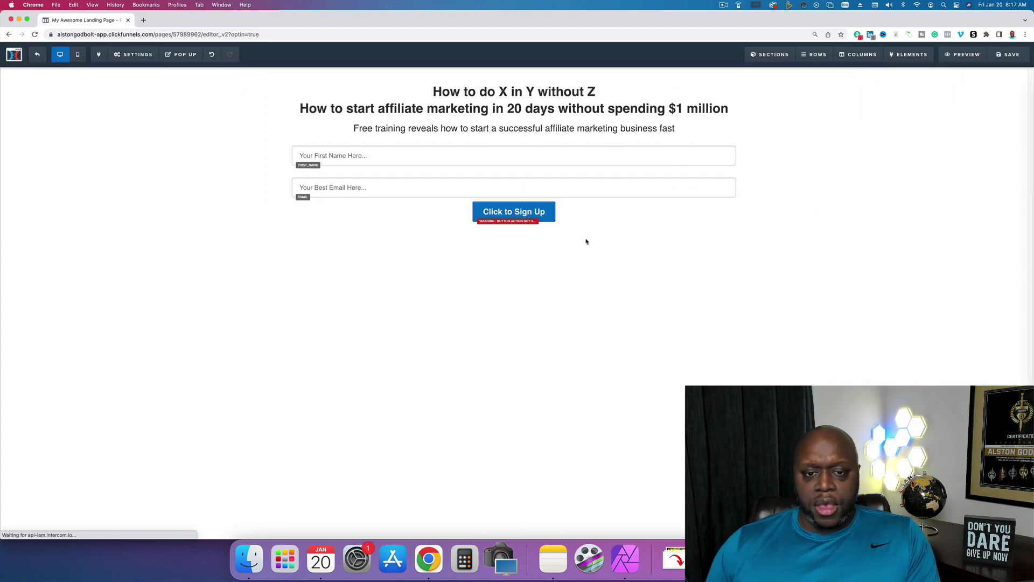
left_click(537, 212)
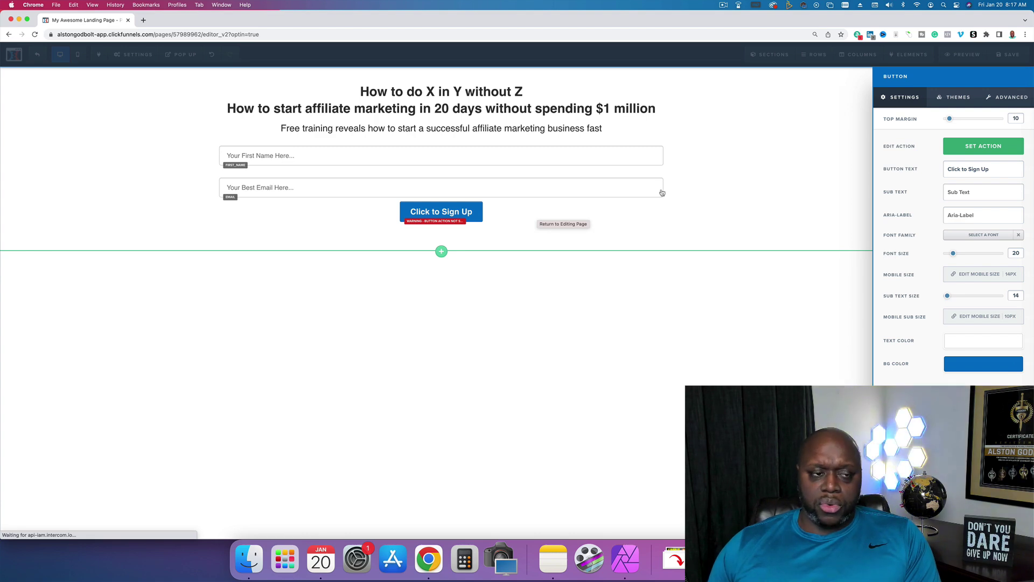
left_click(996, 147)
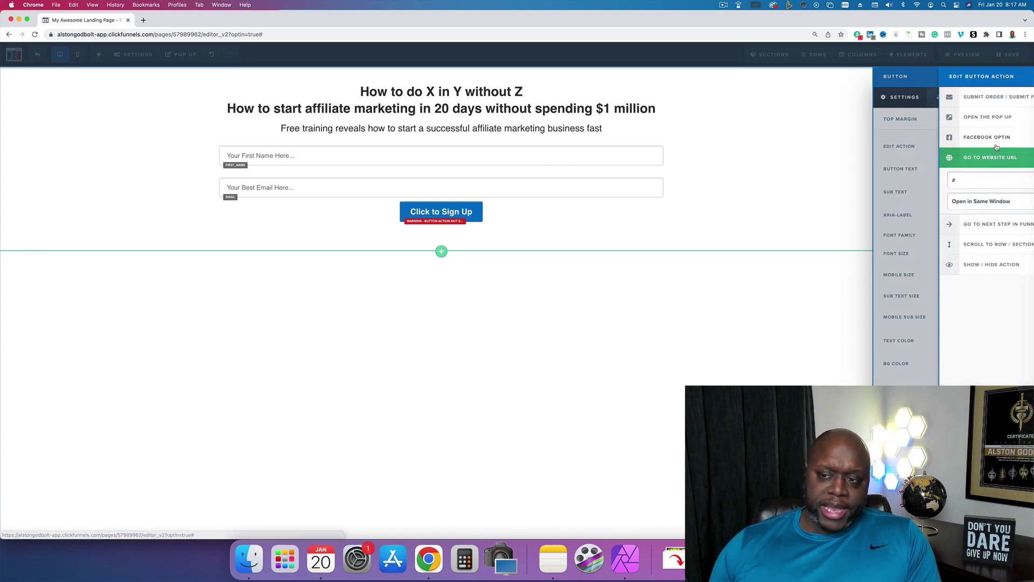
left_click(962, 98)
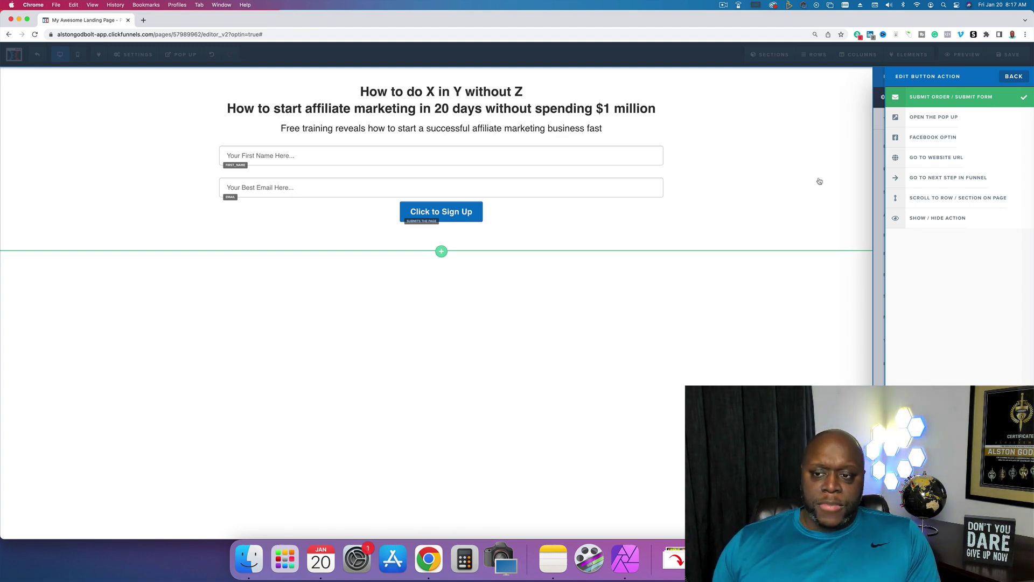
left_click(692, 198)
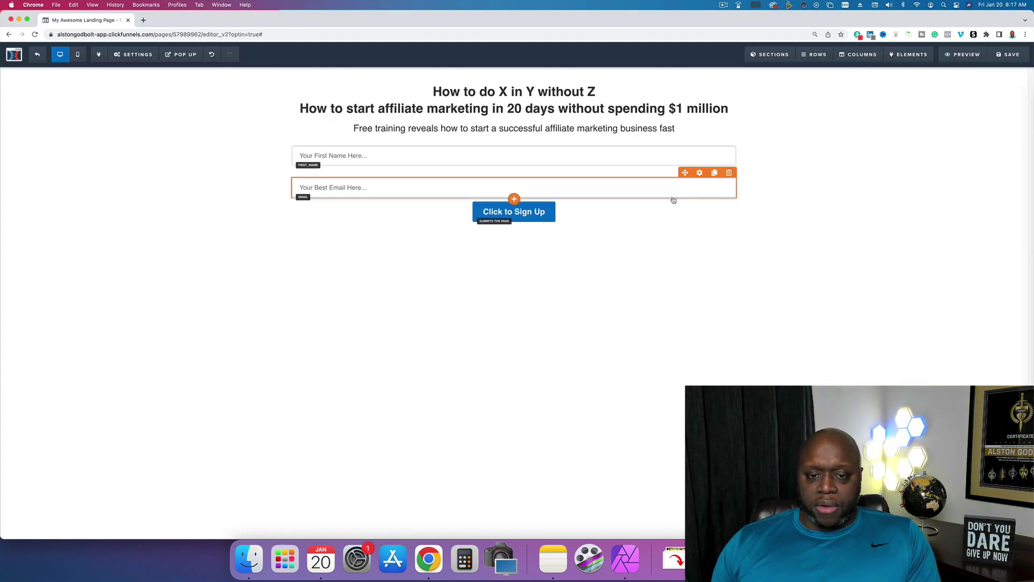
left_click(521, 220)
left_click(1003, 98)
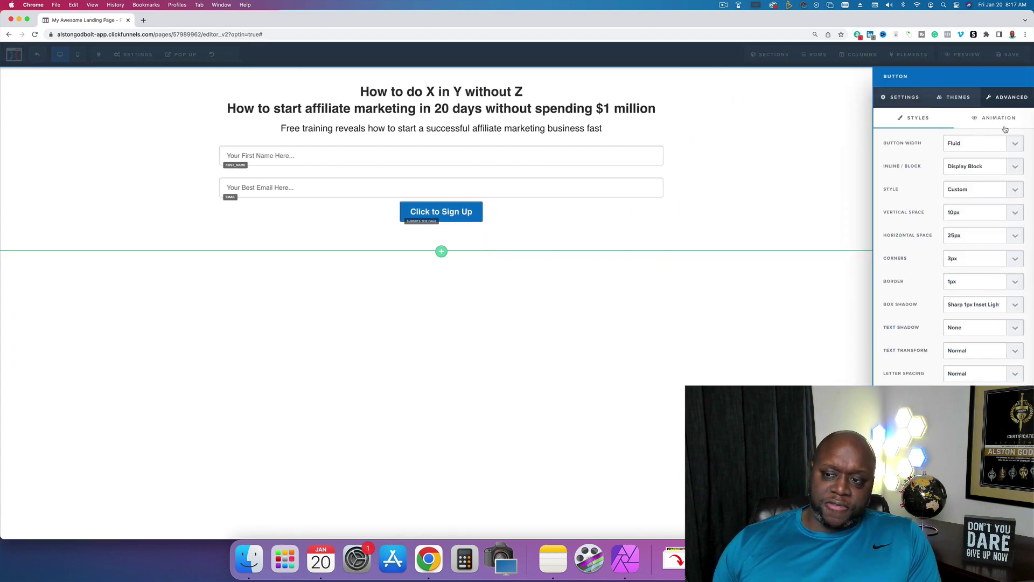
left_click(994, 145)
left_click(989, 153)
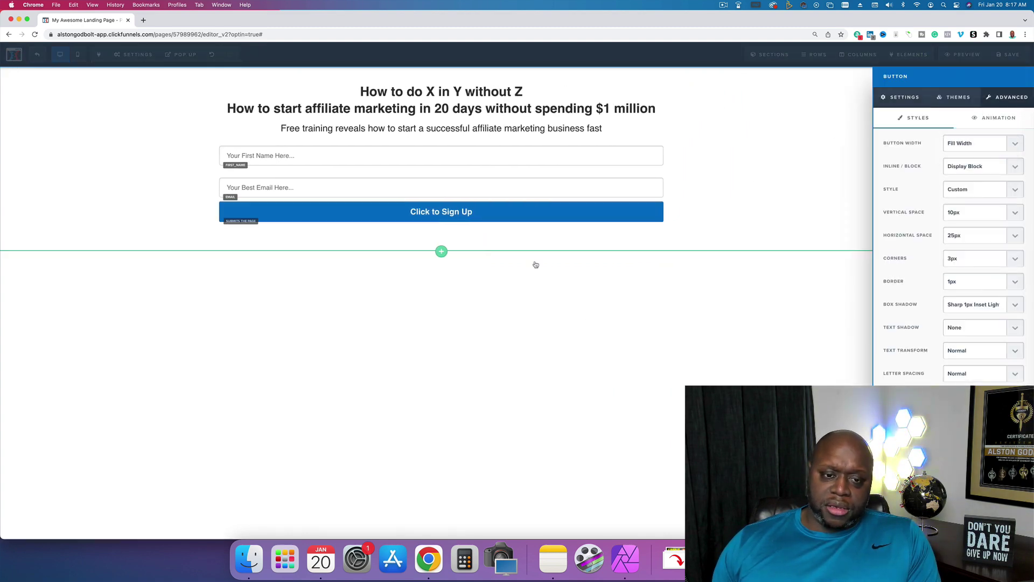
left_click(561, 235)
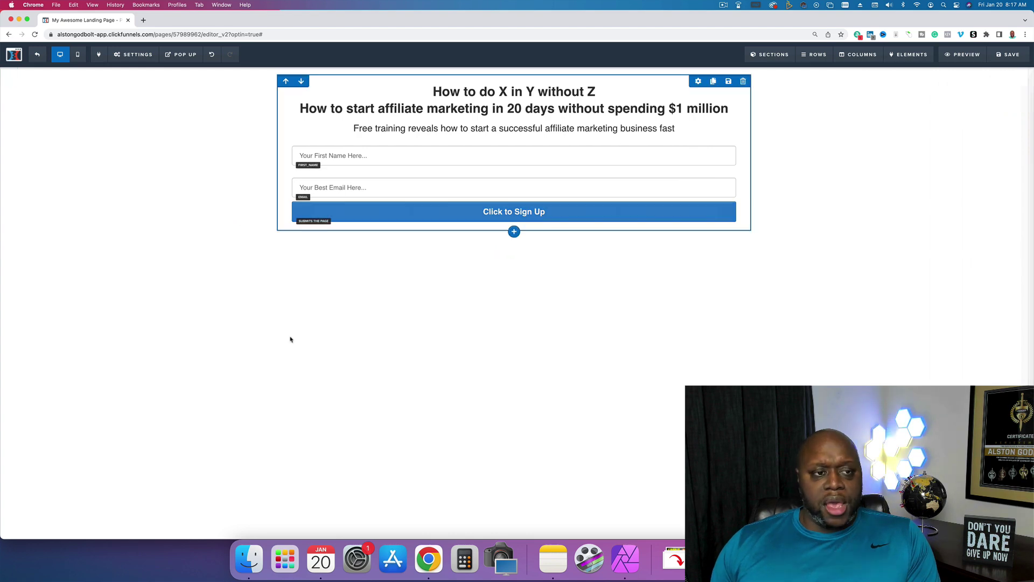
- Integrate the form with Getresponse using Add To Campaign on the webinar list
left_click(136, 57)
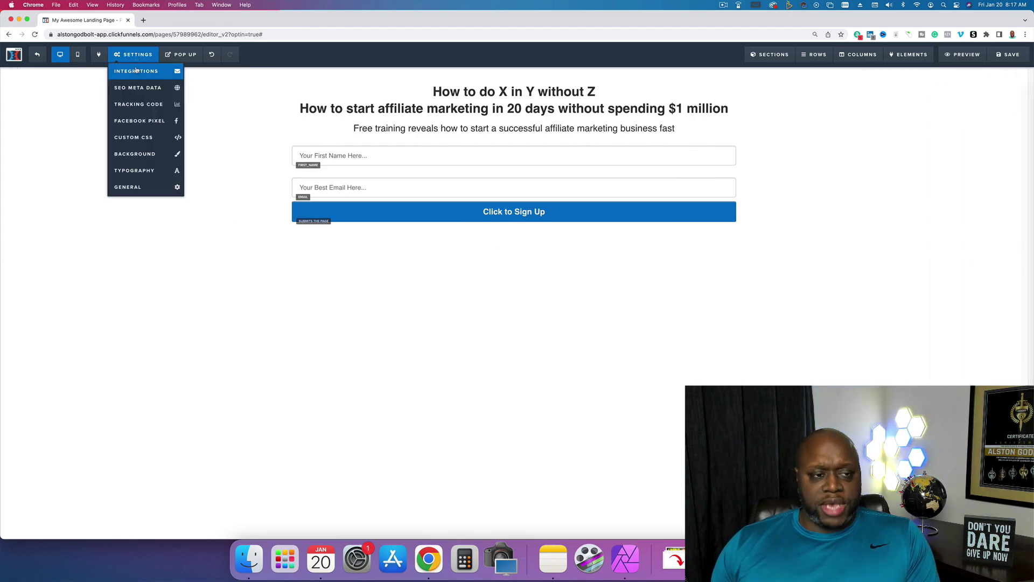
left_click(137, 71)
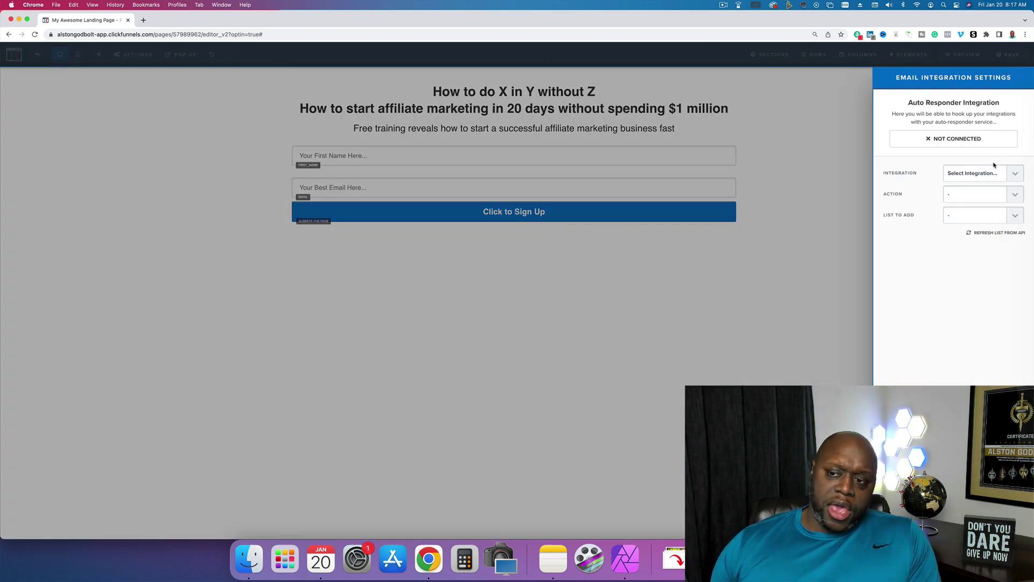
left_click(1010, 173)
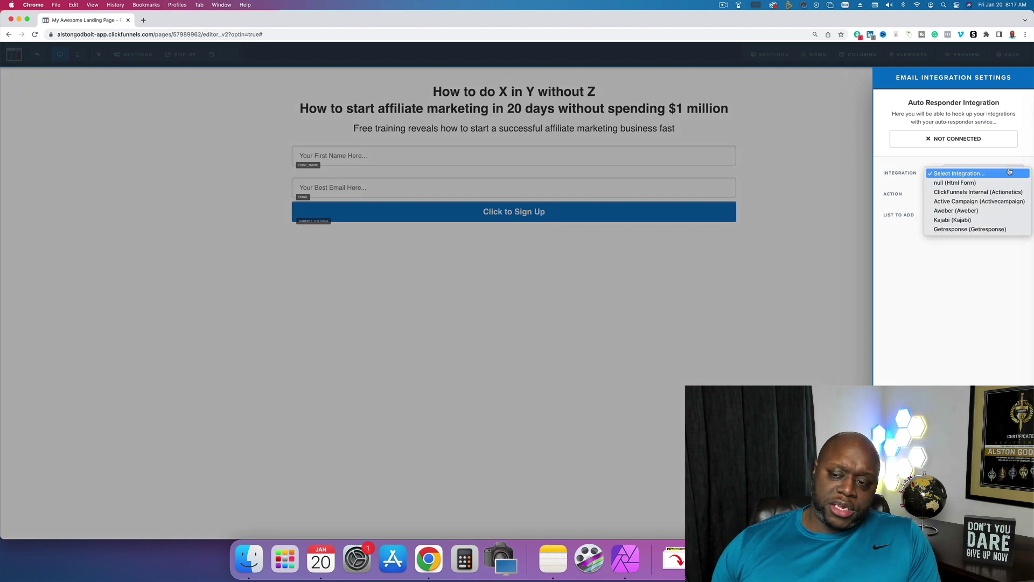
left_click(966, 230)
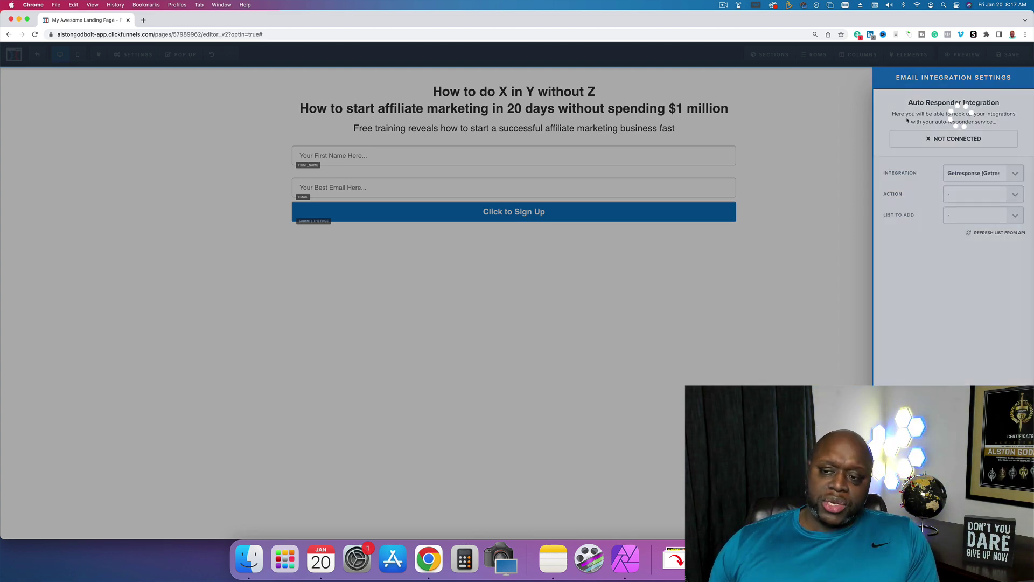
left_click(996, 202)
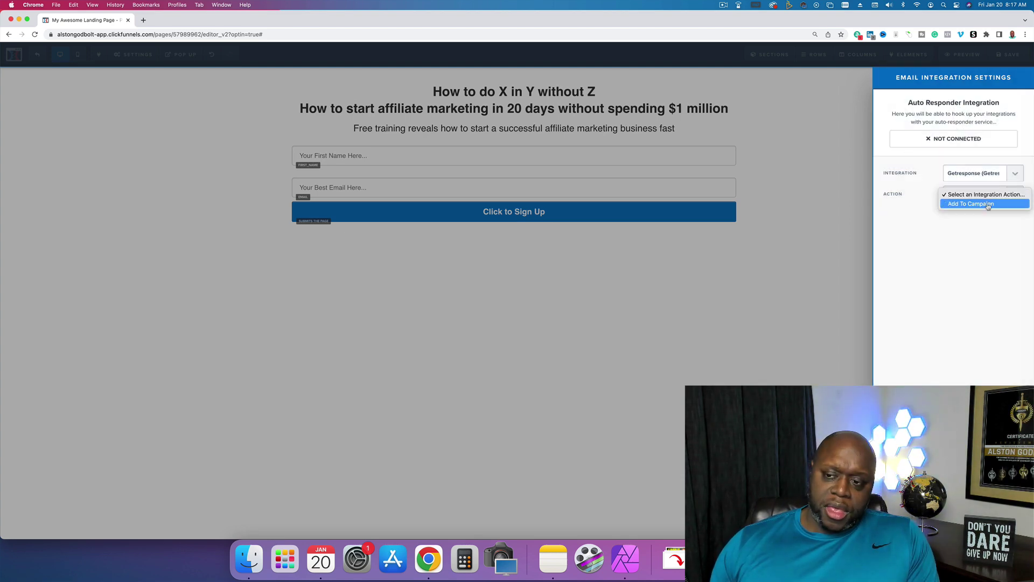
left_click(988, 205)
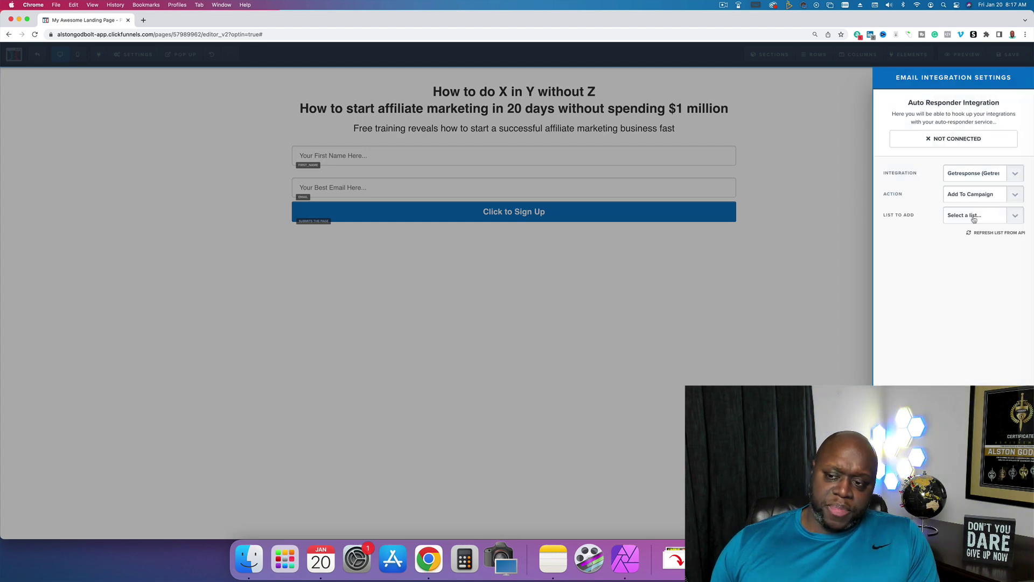
left_click(974, 220)
left_click(901, 306)
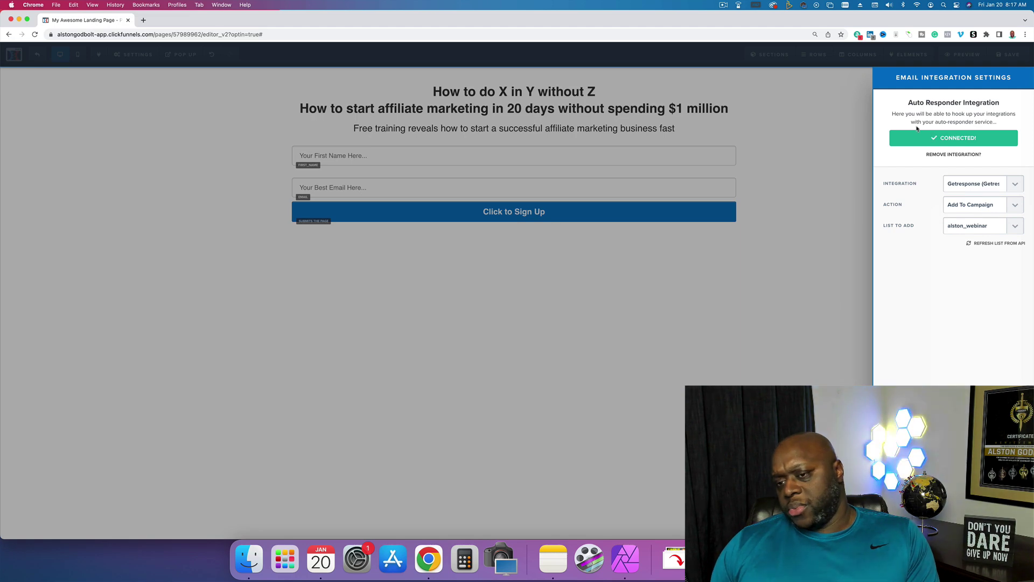
left_click(479, 253)
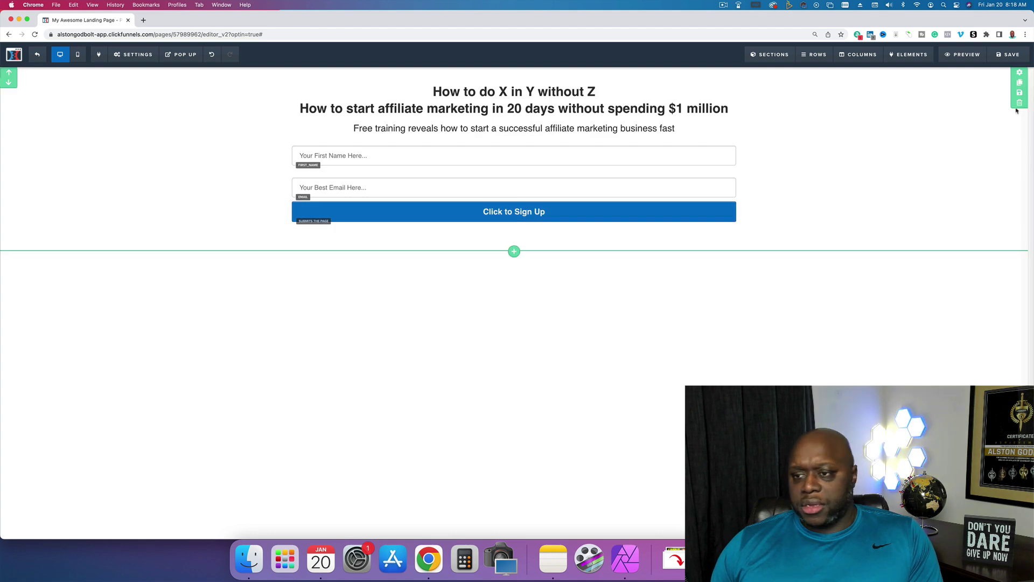
- Clone the optin section, delete that copy, then clone the section again
left_click(1020, 83)
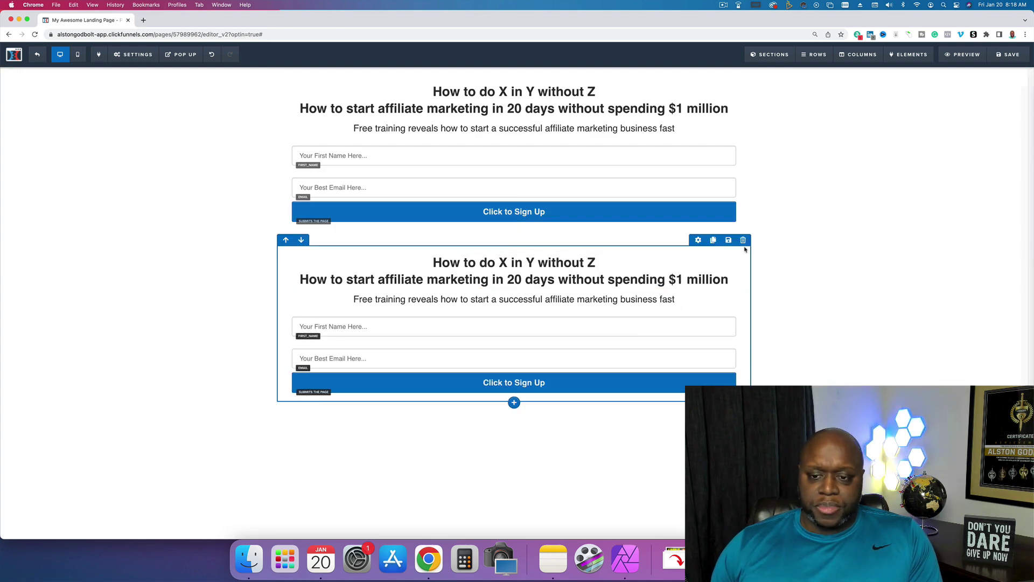
left_click(743, 240)
left_click(586, 80)
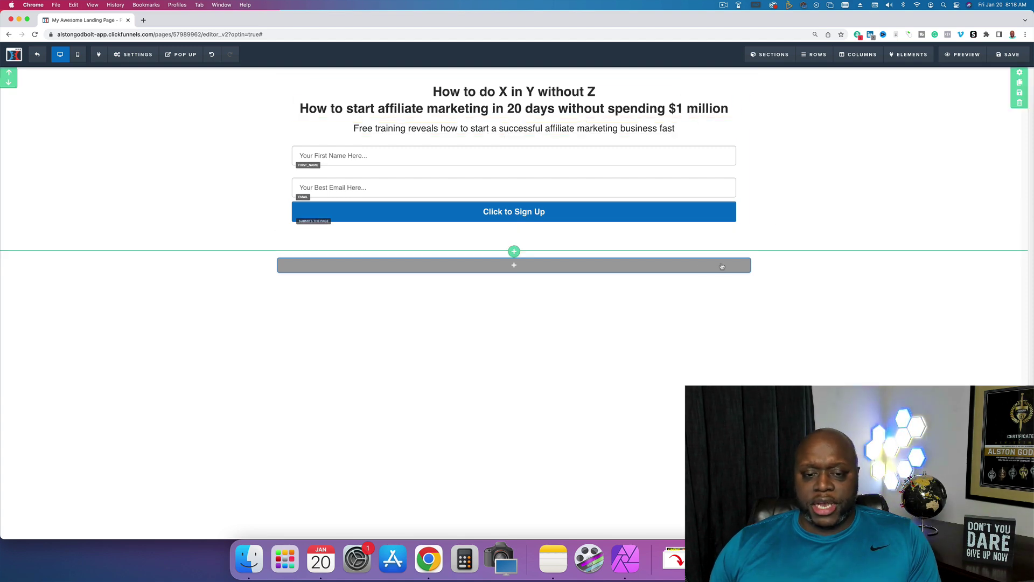
left_click(1020, 83)
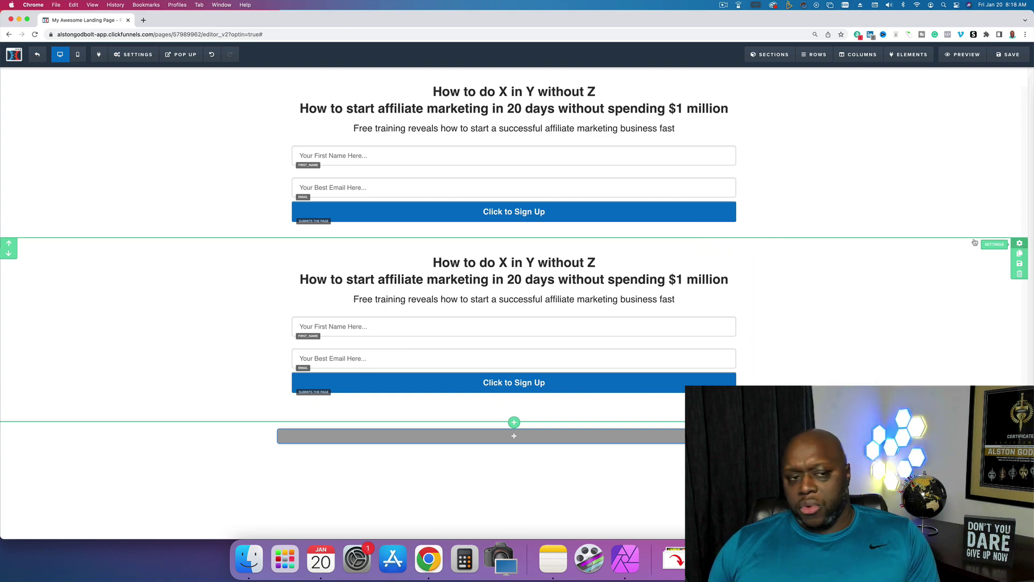
- Set the copied section's background colour to yellow
left_click(1019, 246)
left_click(997, 255)
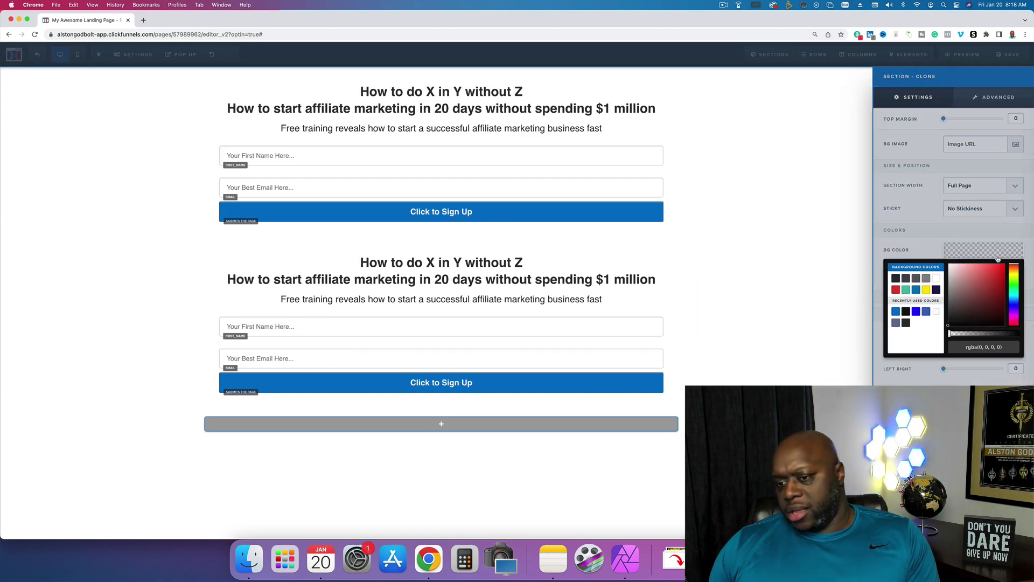
left_click(926, 289)
left_click(757, 301)
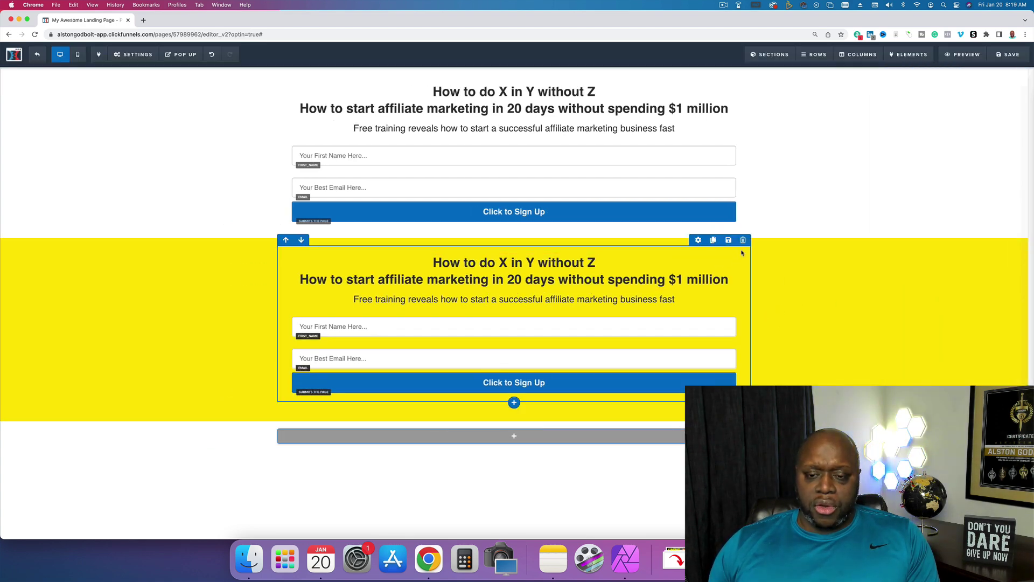
- Set the inner row's background colour to red
left_click(698, 241)
left_click(972, 189)
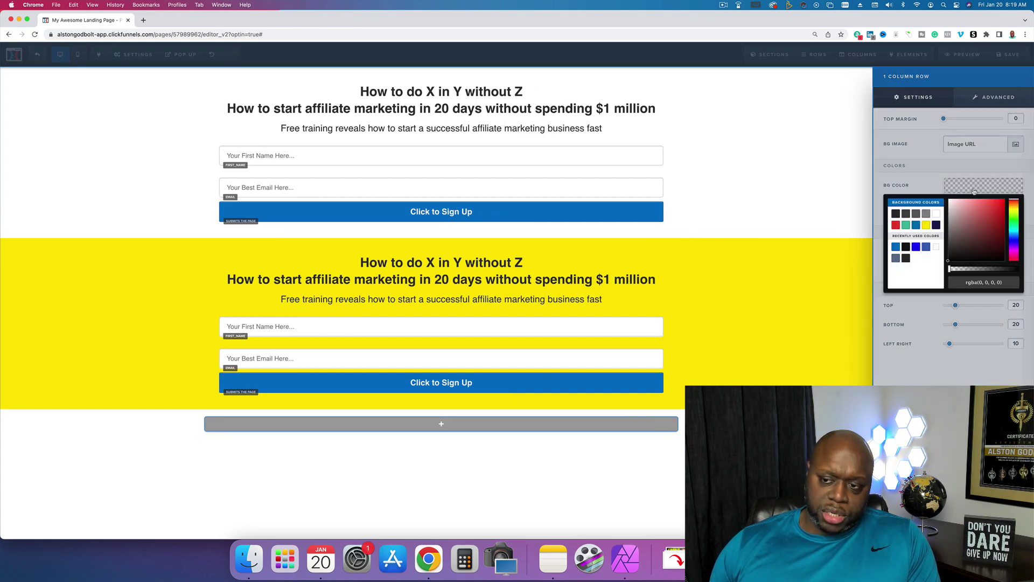
left_click(896, 224)
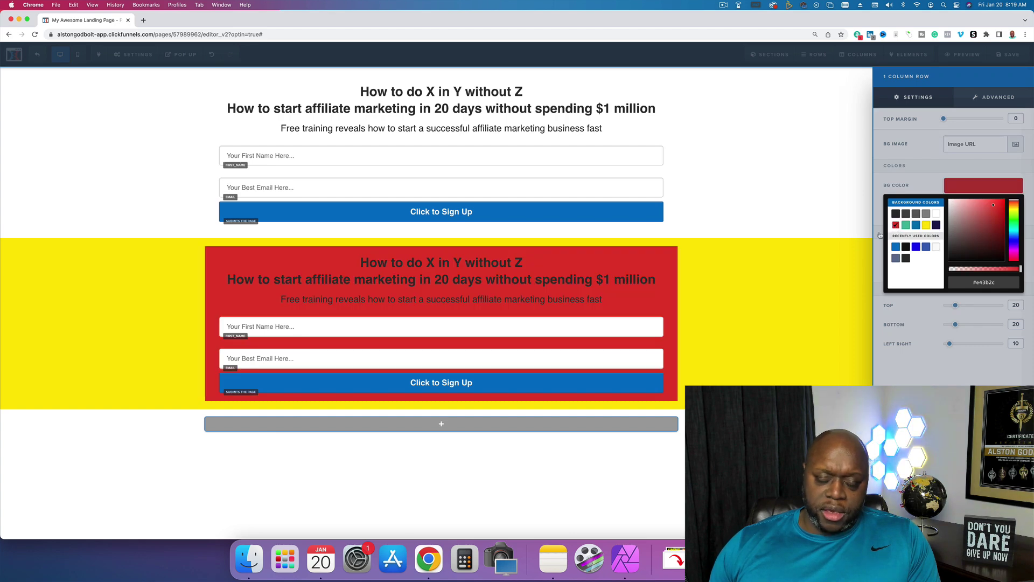
left_click(763, 293)
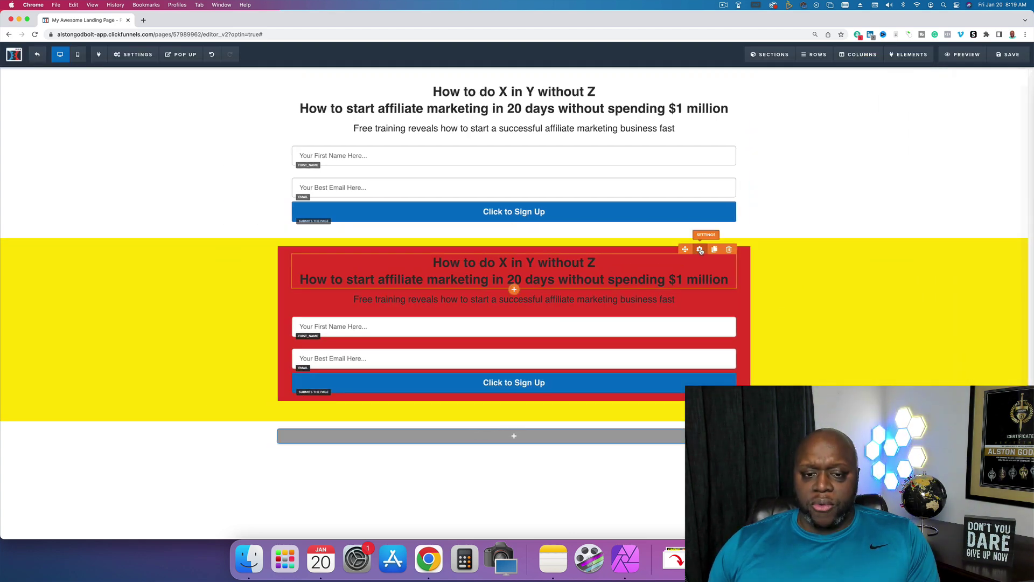
- Give the copied headline a green background colour
left_click(699, 250)
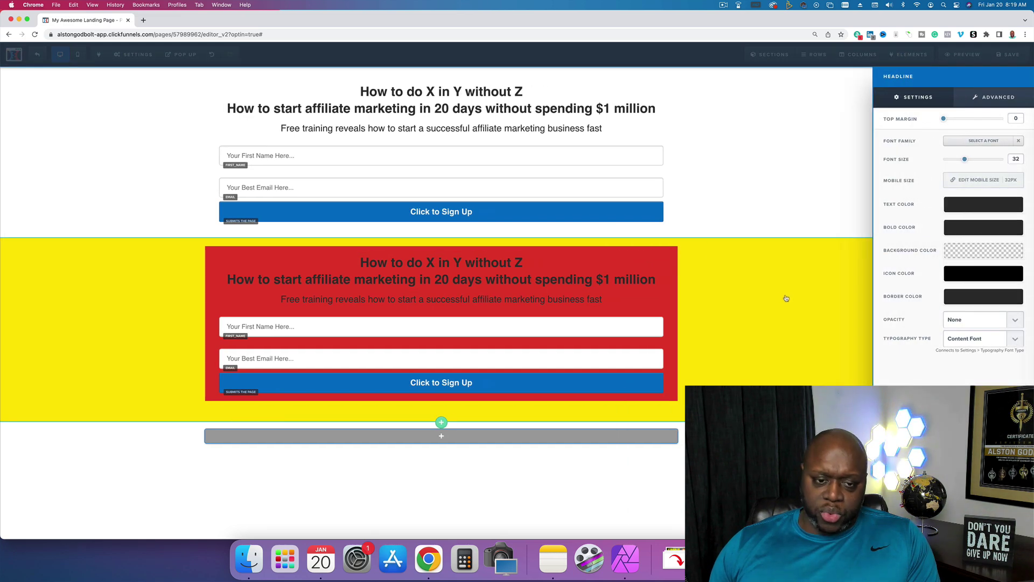
left_click(973, 251)
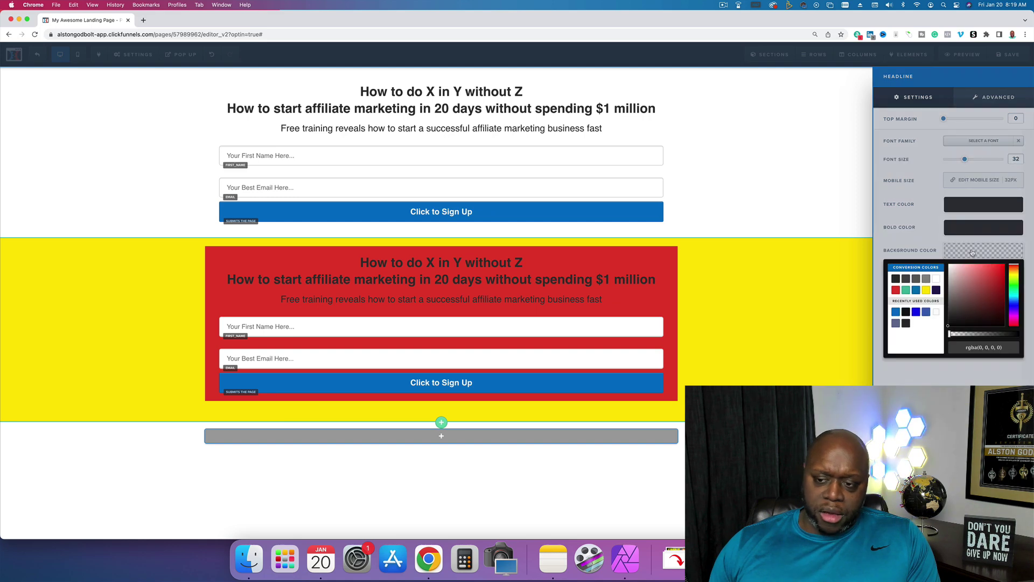
left_click(907, 291)
left_click(649, 320)
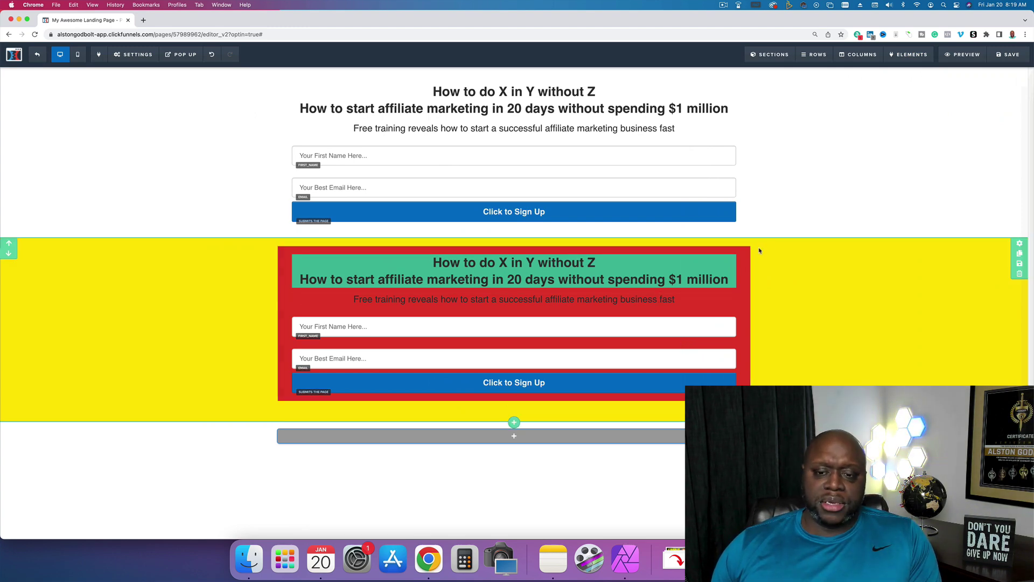
- Set the cloned row's 1st Column background to the blue #0075b2 swatch
left_click(862, 56)
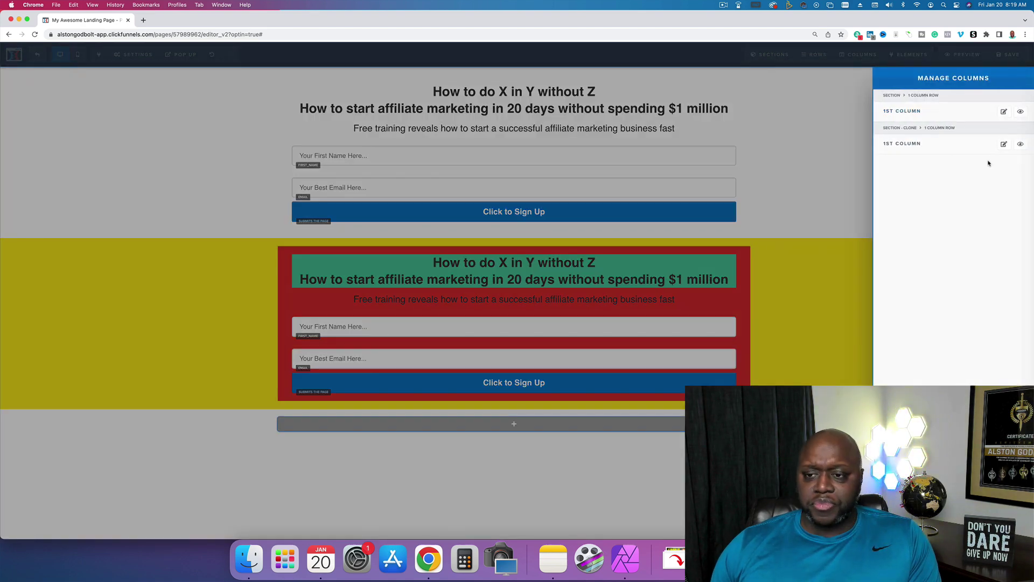
left_click(1004, 143)
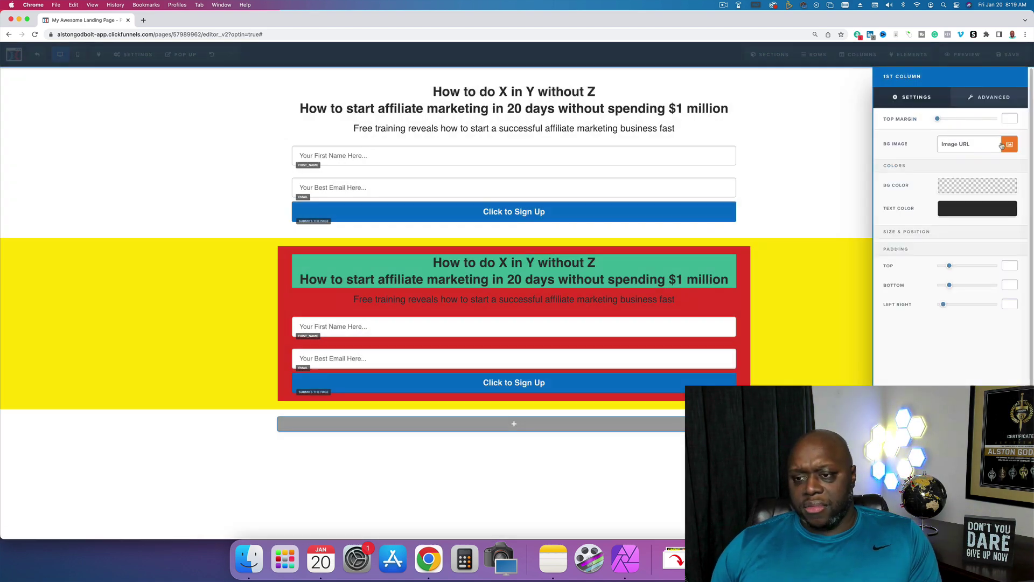
left_click(971, 190)
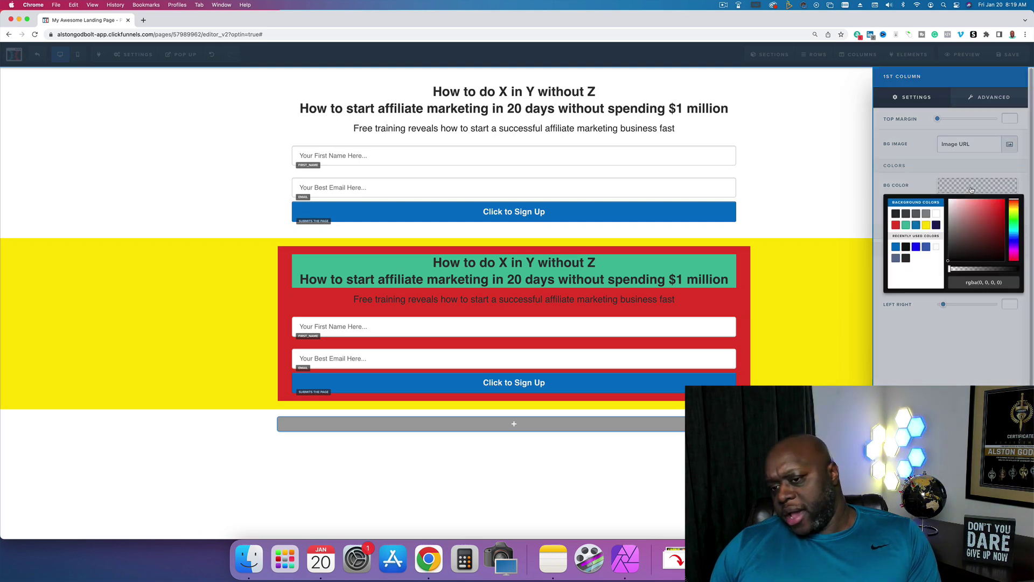
left_click(916, 229)
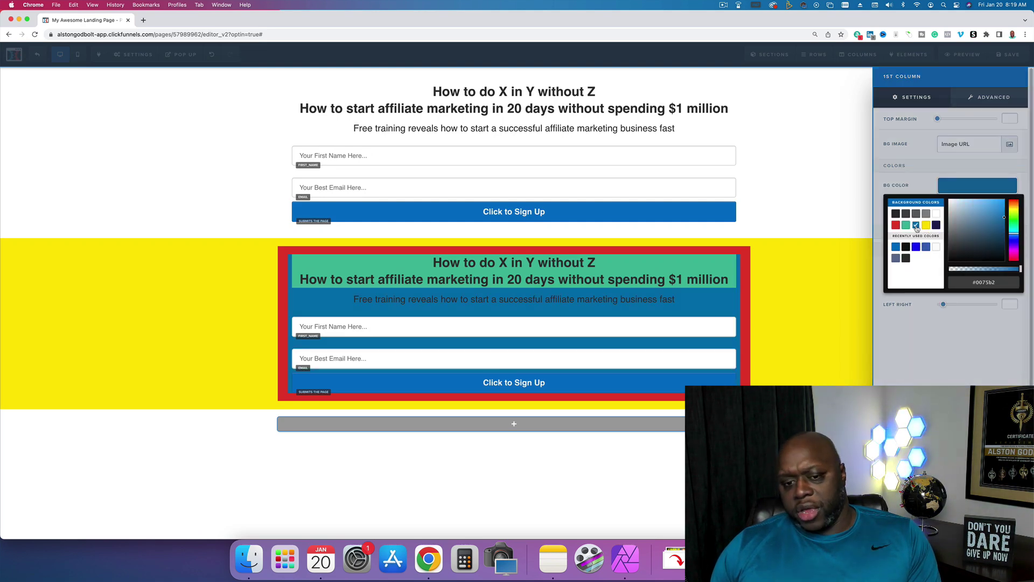
left_click(767, 325)
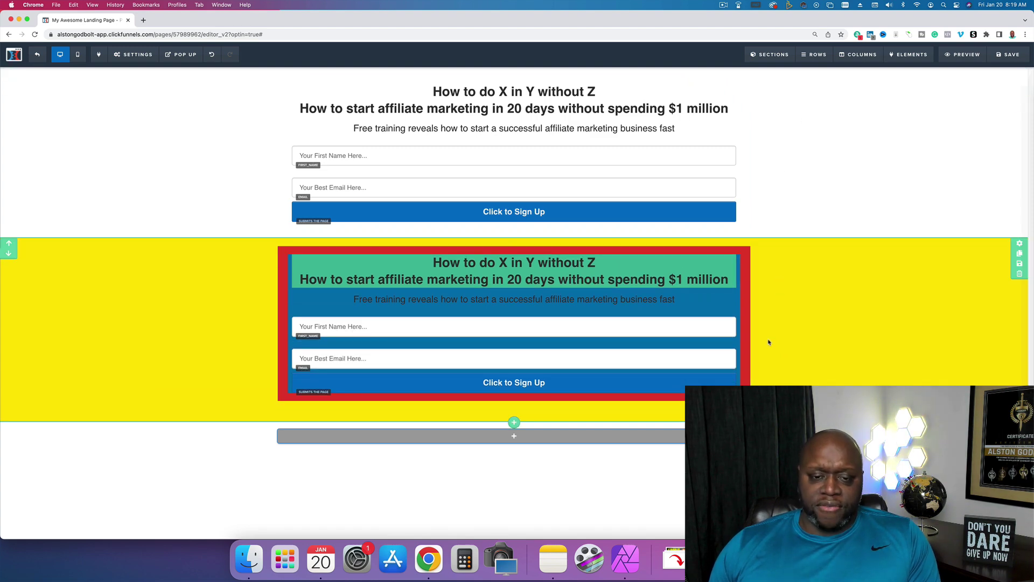
- Delete the colourful copy, then add a two-column row with an image on the right
left_click(1019, 274)
left_click(587, 80)
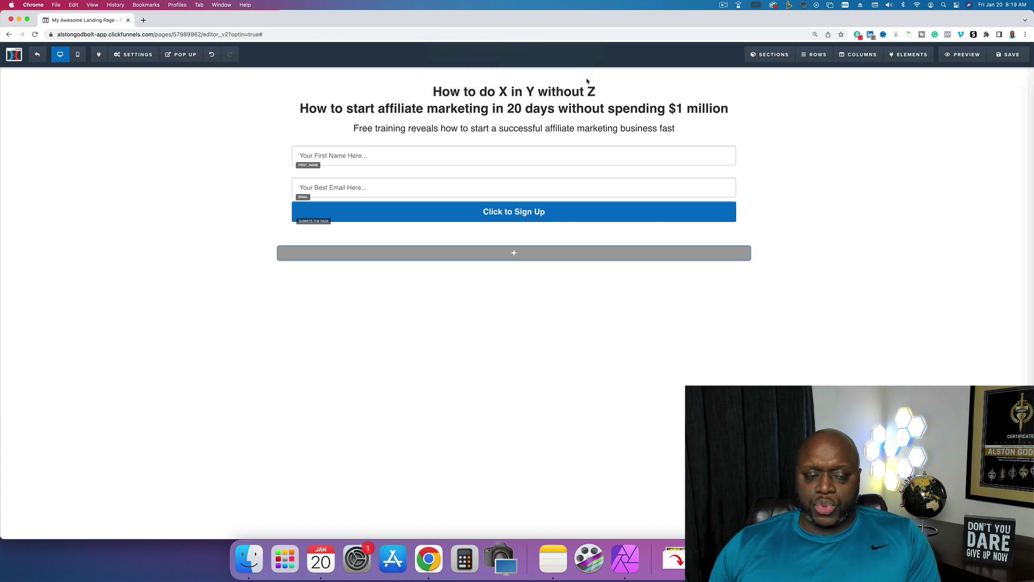
left_click(514, 253)
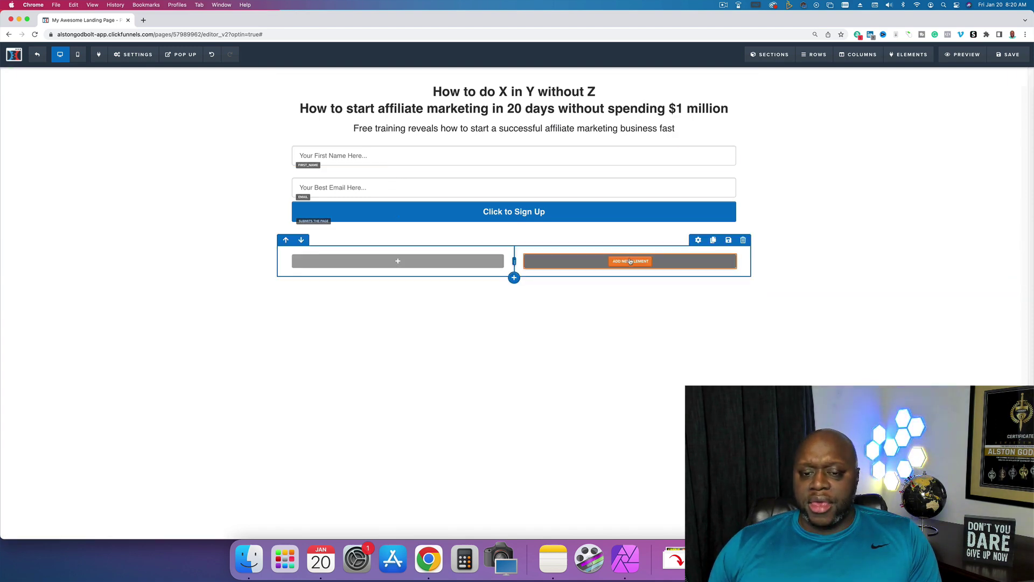
left_click(630, 262)
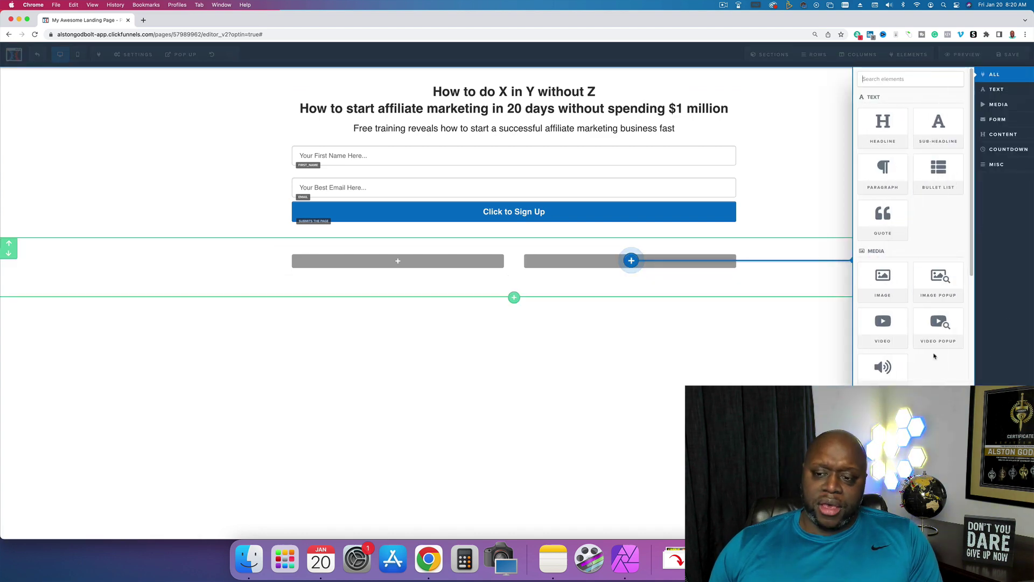
left_click(895, 285)
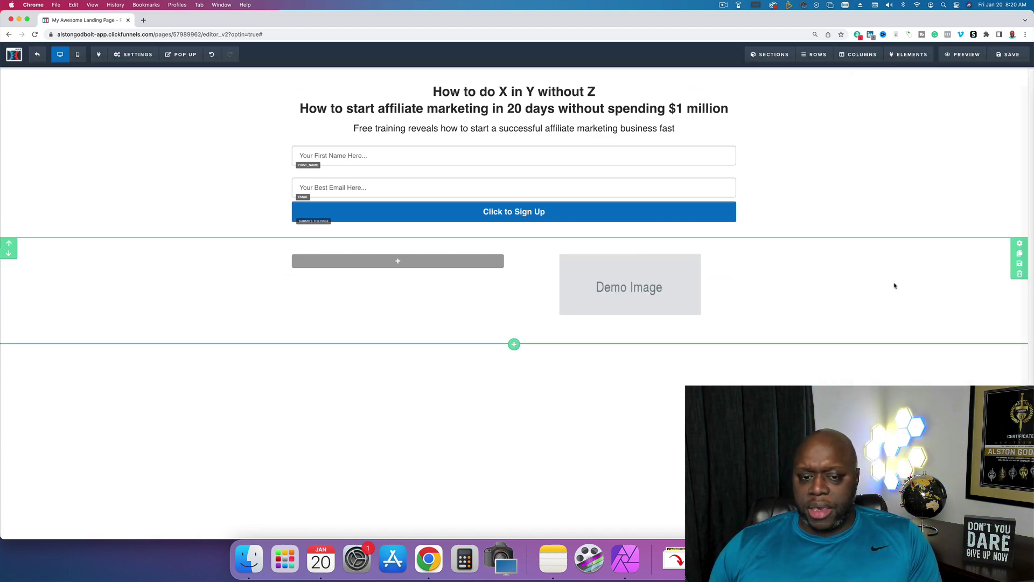
- Replace the right column's demo image with the uploaded Bill Tracker image
left_click(641, 288)
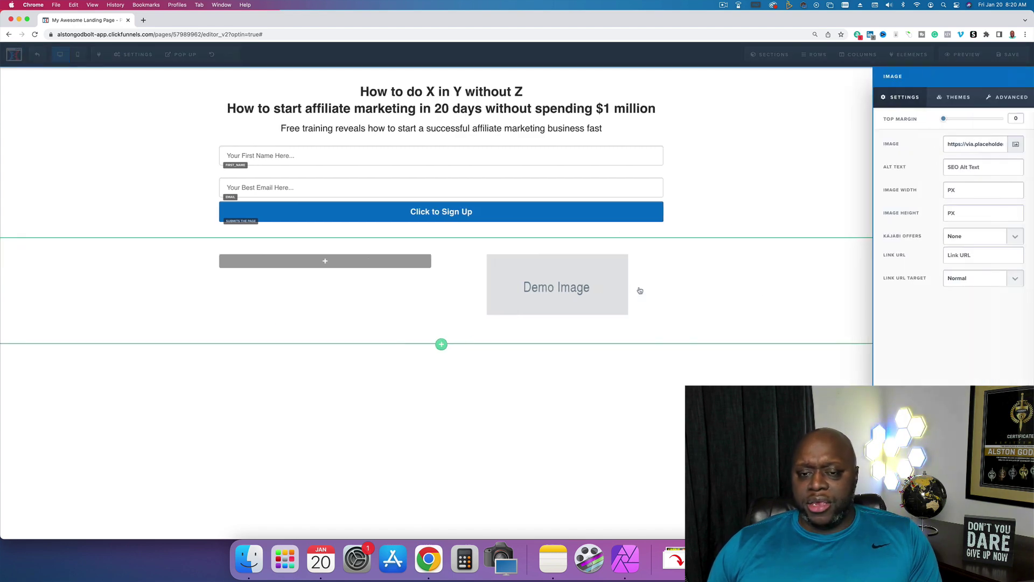
left_click(1015, 146)
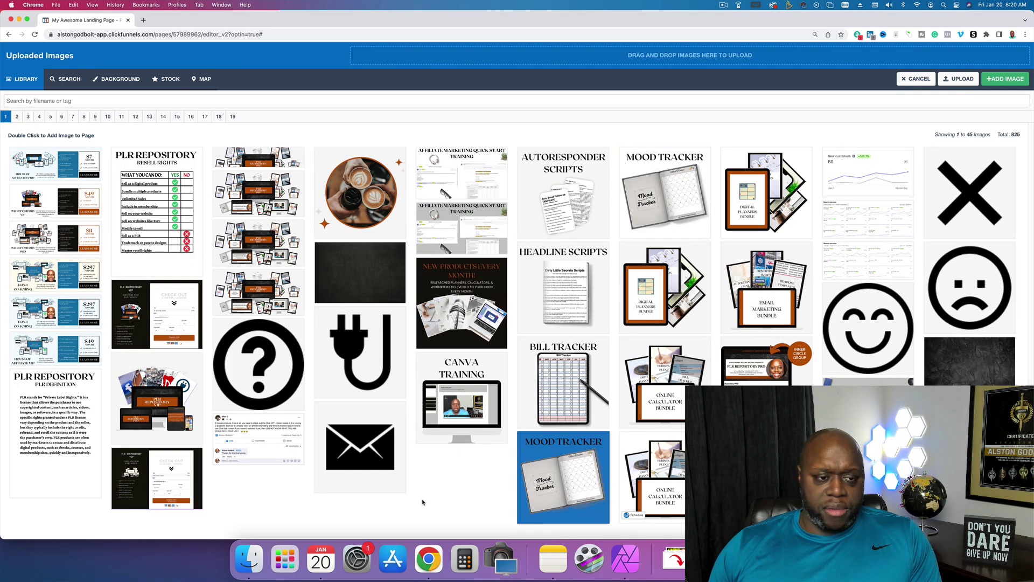
left_click(863, 334)
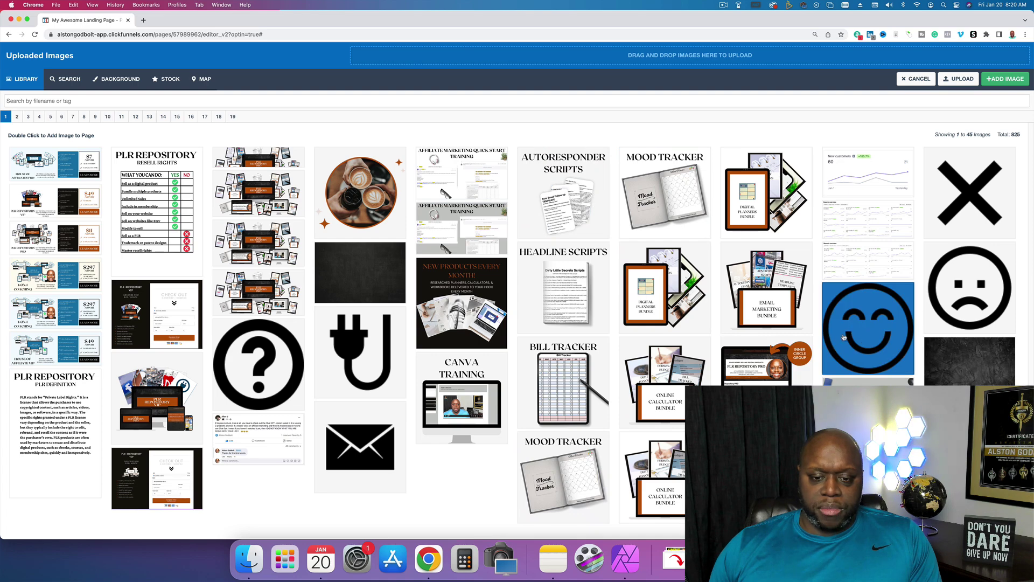
double_click(554, 379)
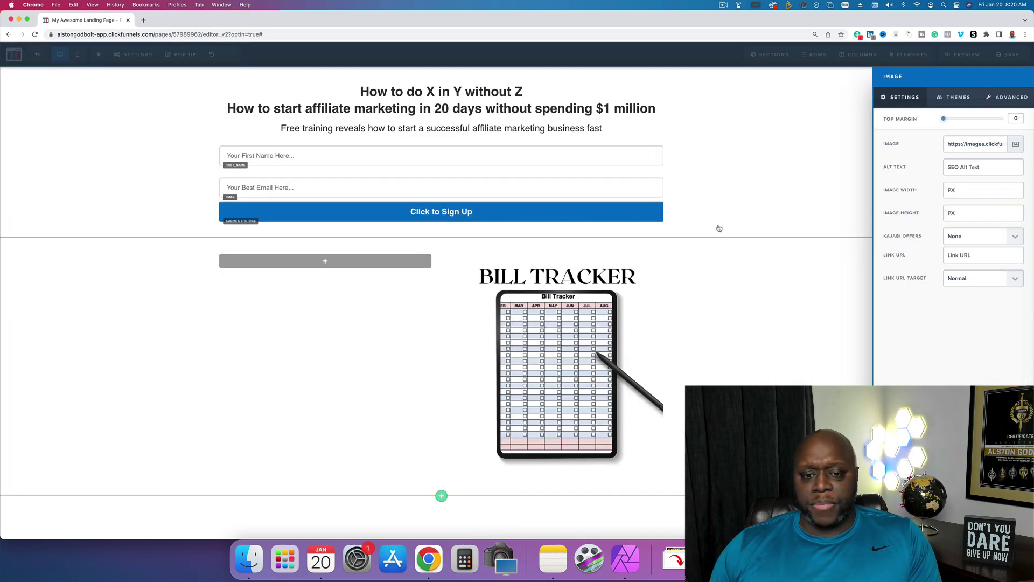
left_click(679, 329)
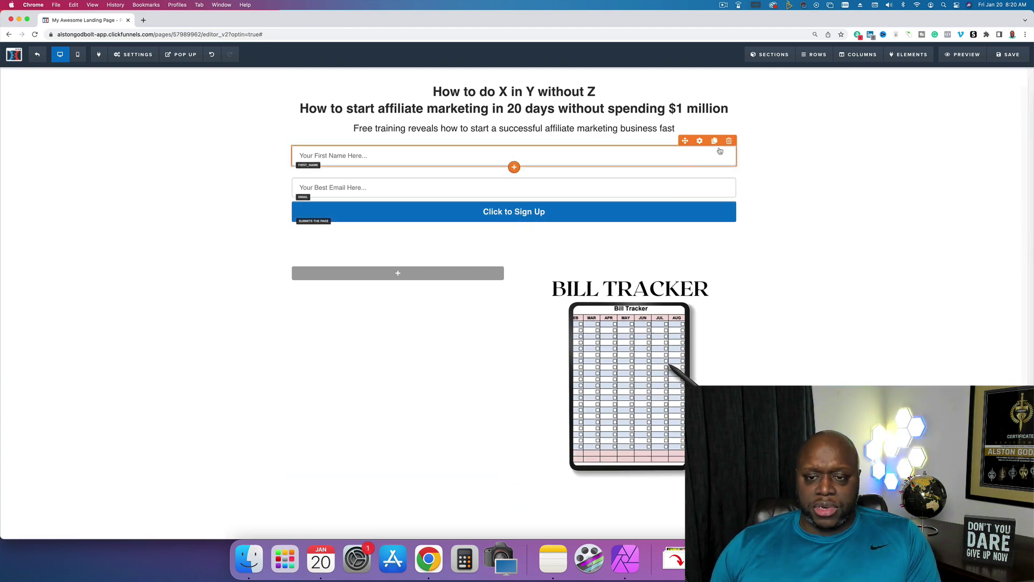
- Clone the First Name field, Email field and Click to Sign Up button into the left column
left_click(714, 141)
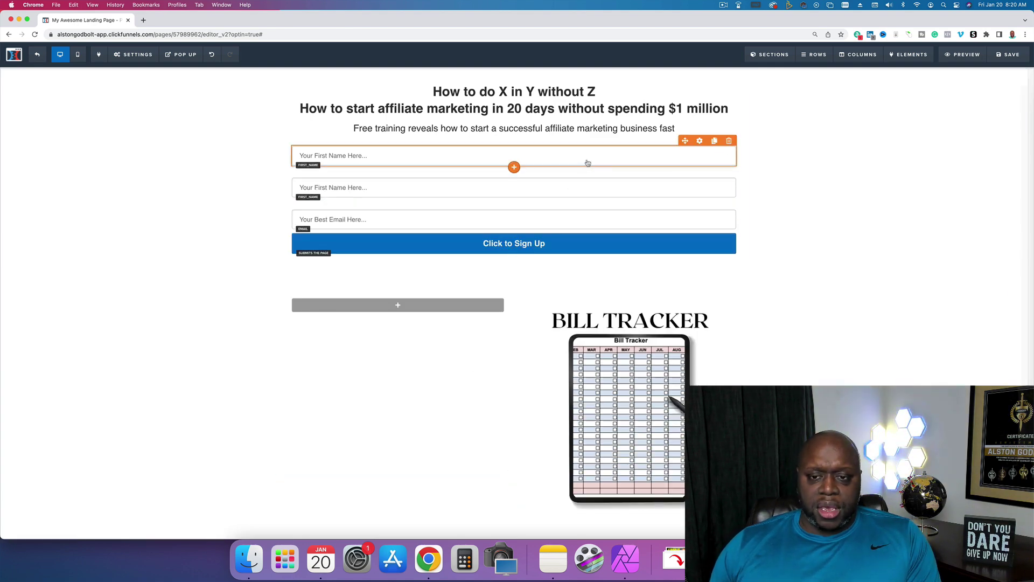
left_click_drag(685, 141, 374, 312)
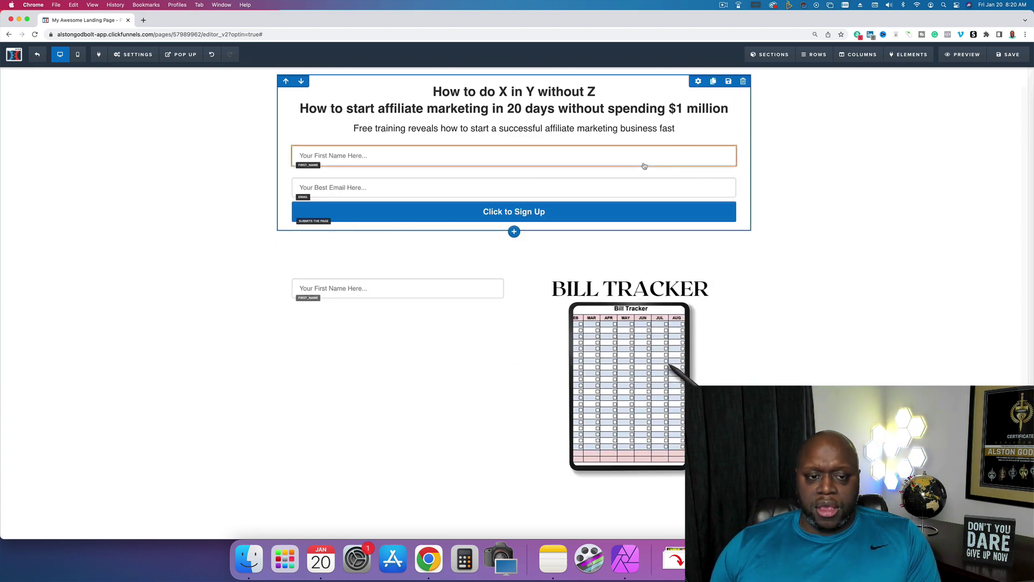
left_click(715, 173)
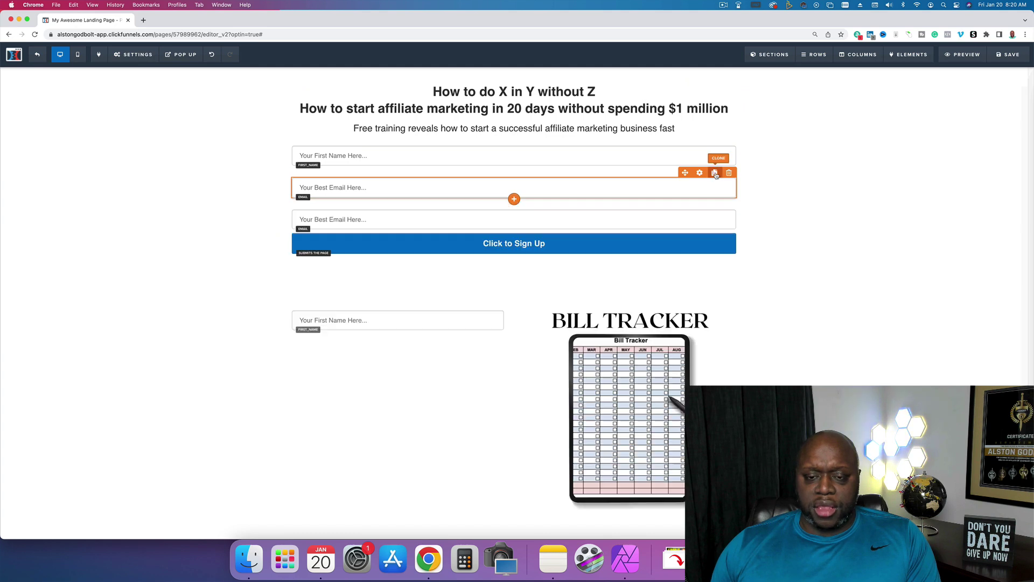
mouse_move(684, 172)
left_mouse_down()
mouse_move(411, 355)
mouse_move(348, 358)
mouse_move(399, 316)
mouse_move(431, 330)
mouse_move(379, 350)
left_mouse_up()
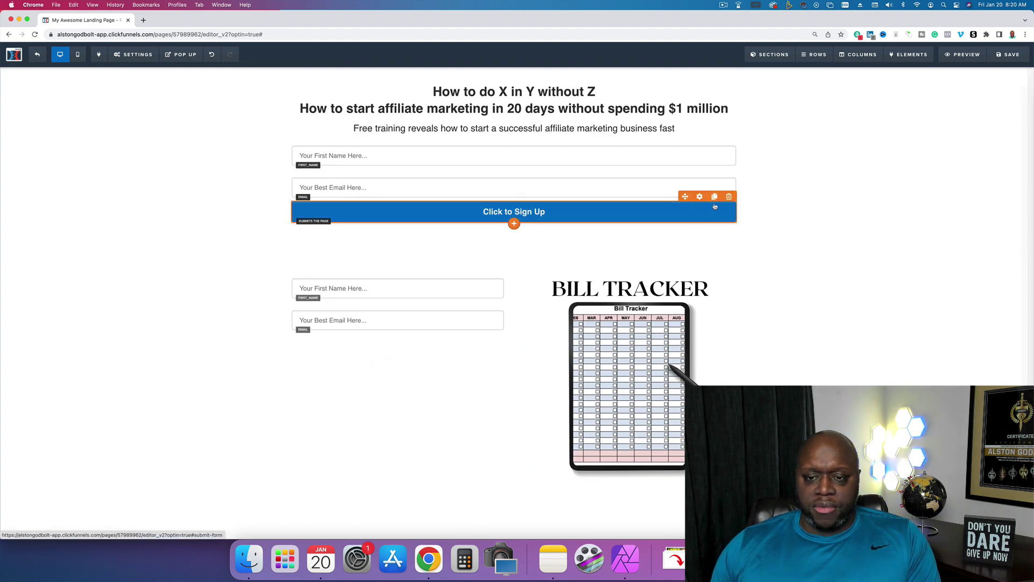
left_click(714, 197)
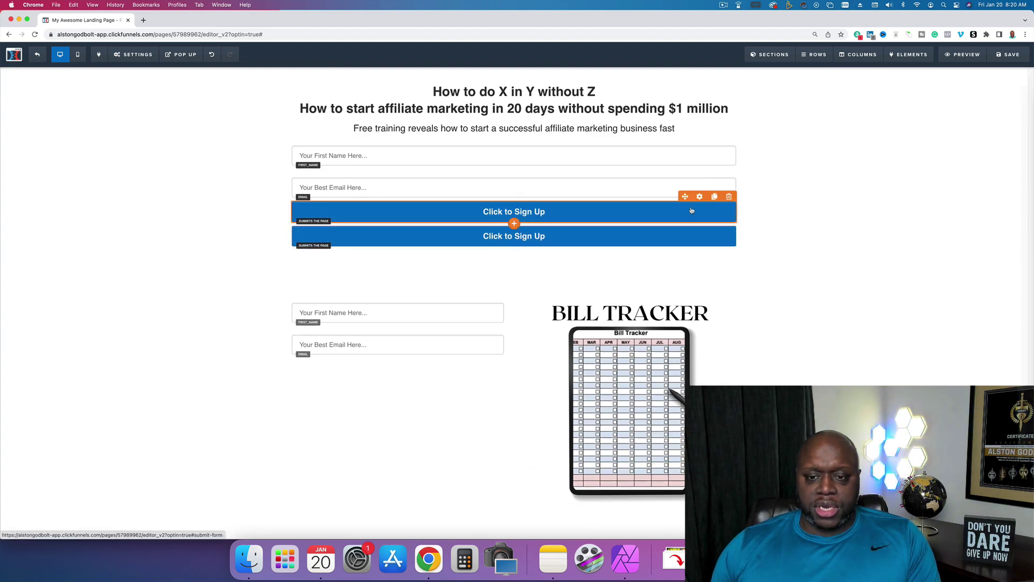
left_click_drag(684, 196, 386, 367)
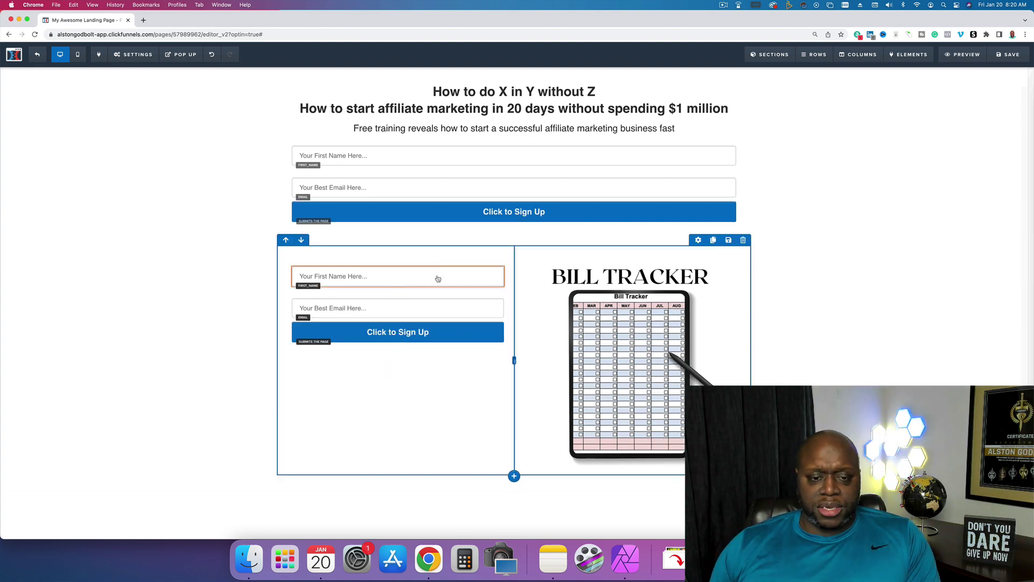
- Set the left-column First Name field's top margin to 100
left_click(468, 261)
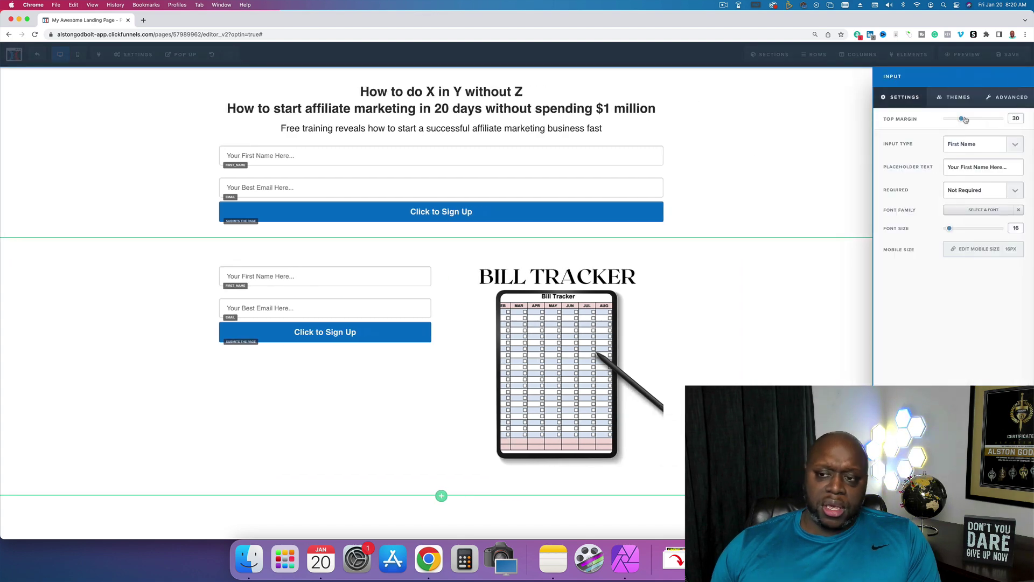
left_click_drag(962, 119, 1003, 118)
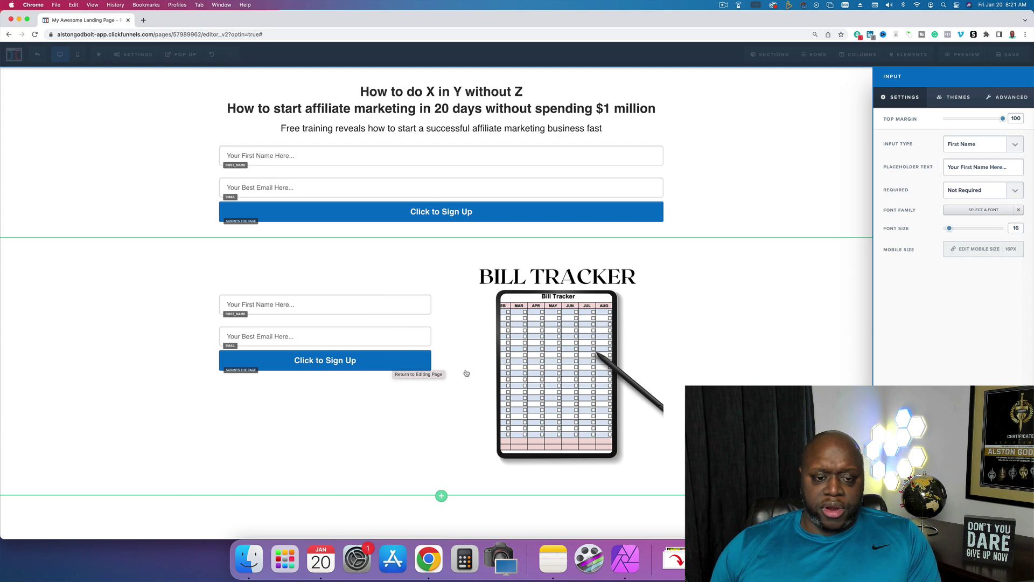
left_click(756, 364)
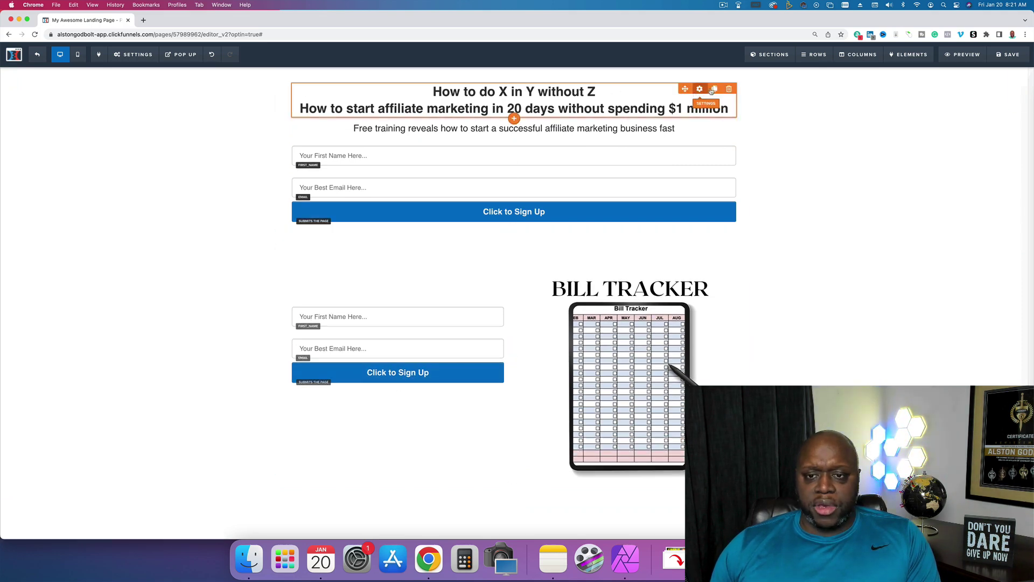
- Clone the two-line headline above the left column's form and select its text
left_click(713, 90)
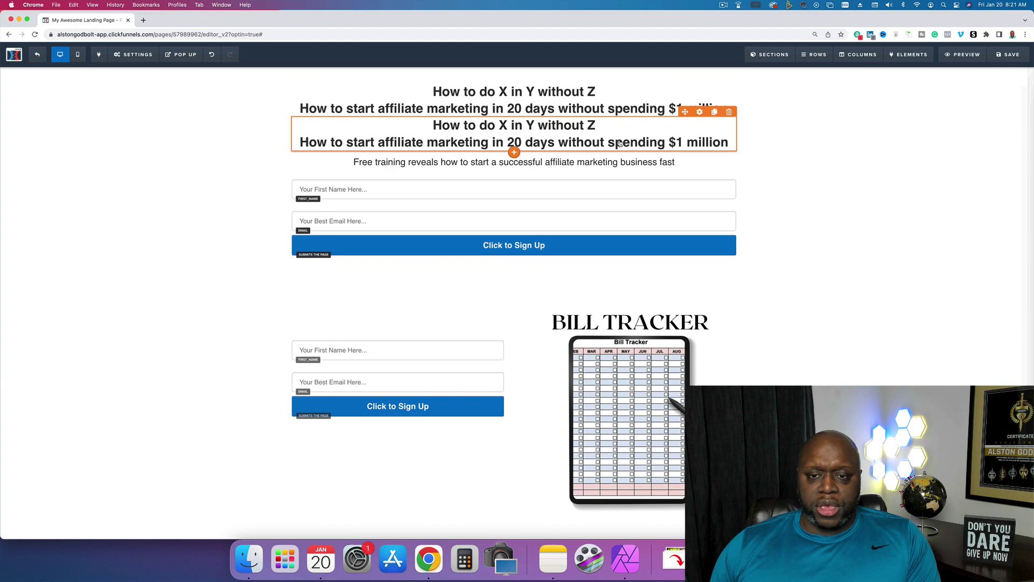
left_click_drag(684, 112, 404, 318)
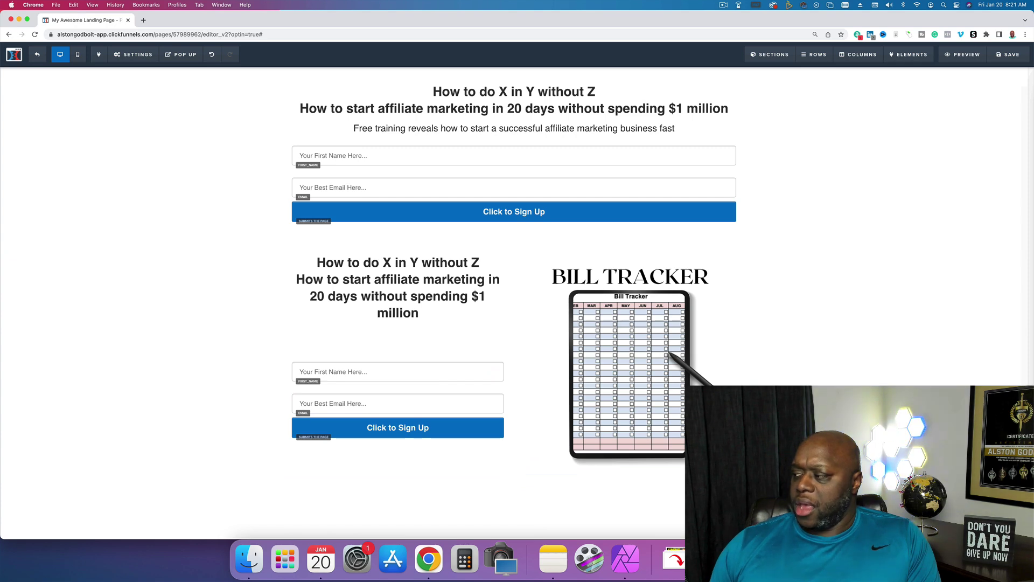
left_click(384, 281)
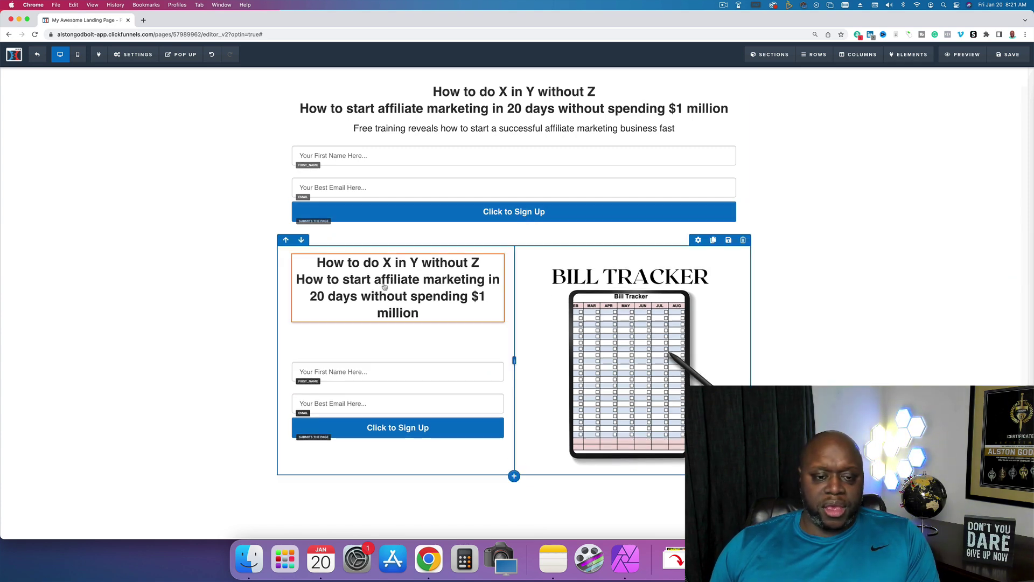
triple_click(384, 281)
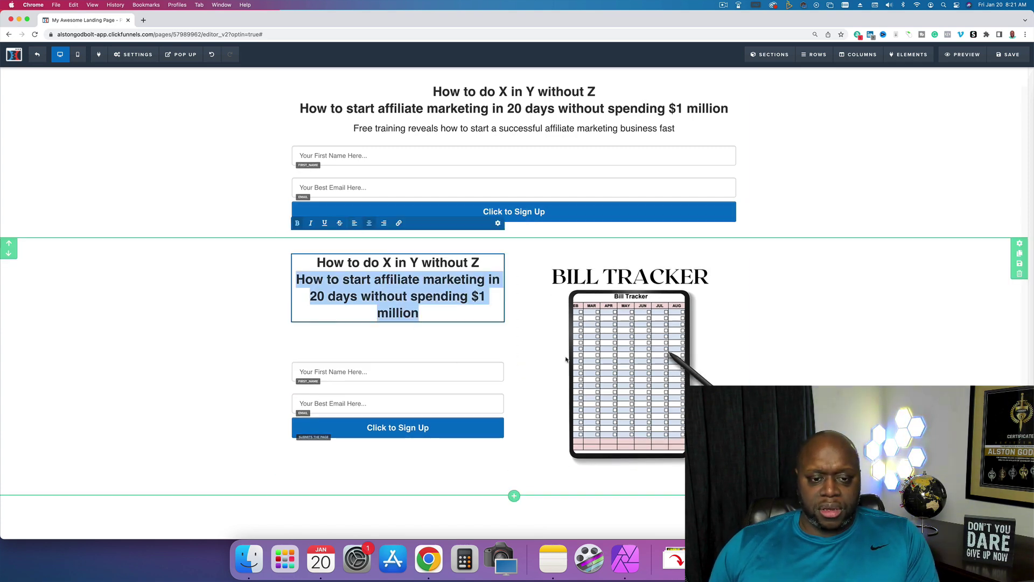
left_click_drag(424, 320, 313, 256)
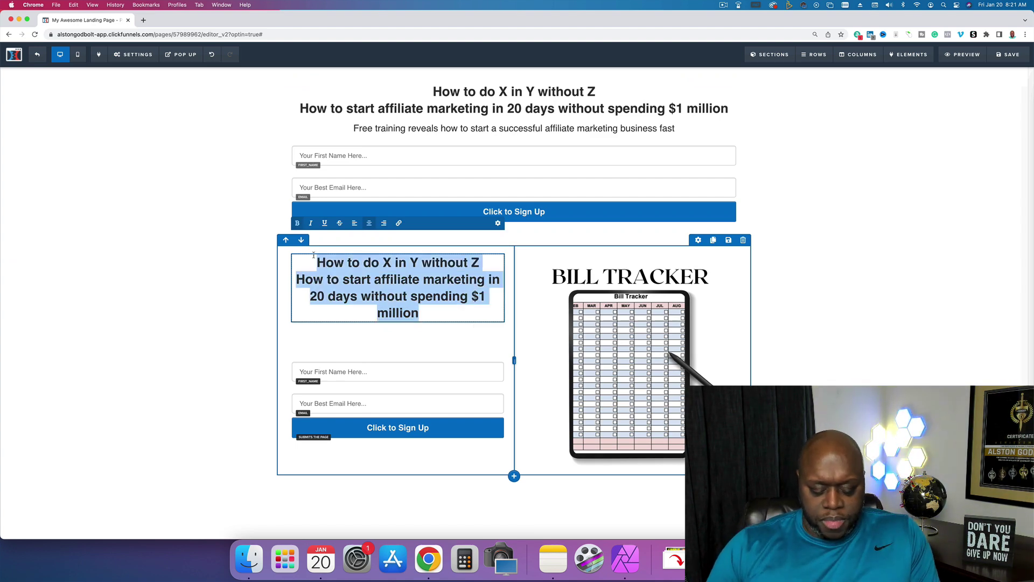
- Rewrite the copied headline as 'The Truth About X That The Gurus Don't Want You To Know'
type("The ")
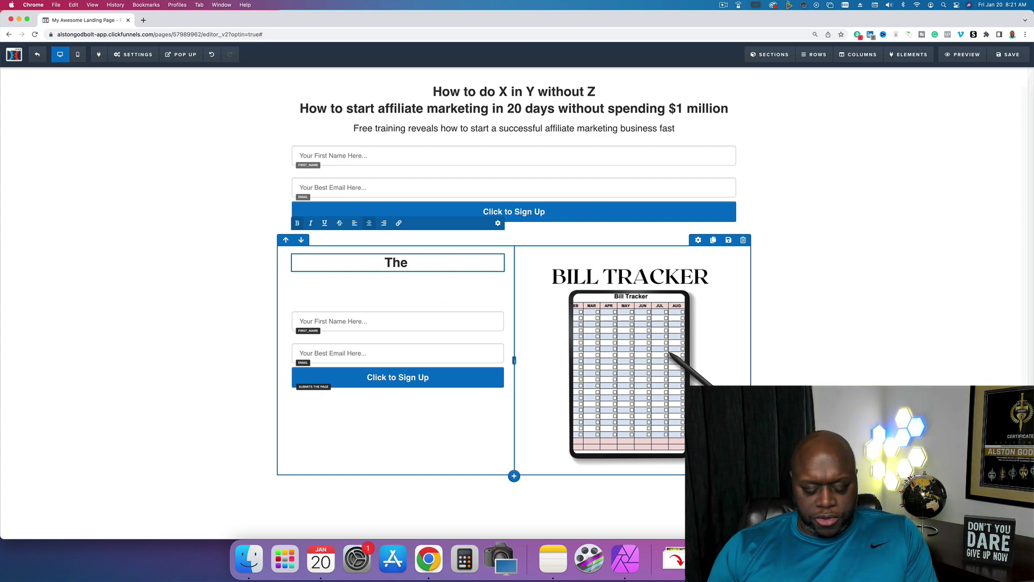
type("Truth Abo")
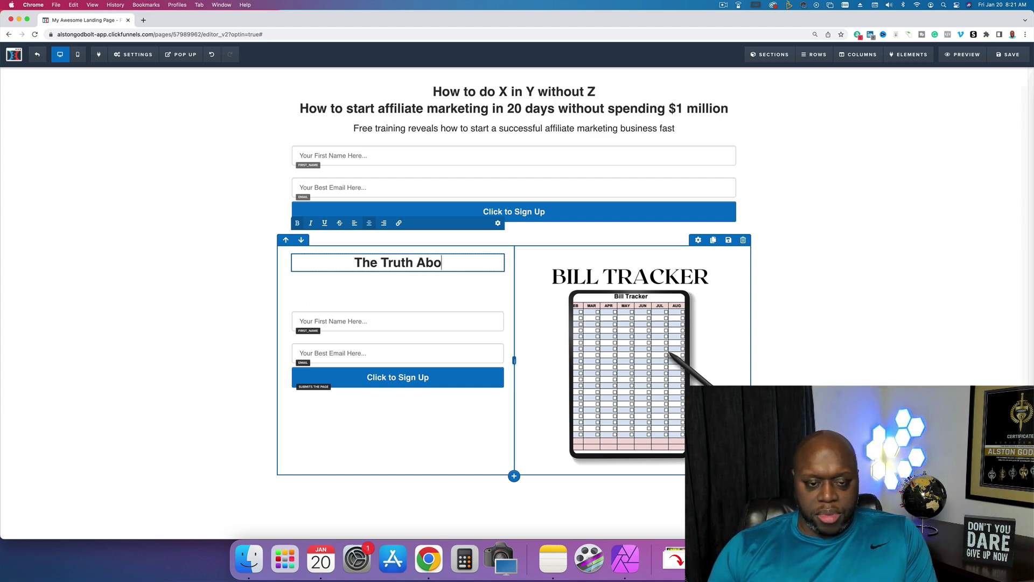
type("ut X That ")
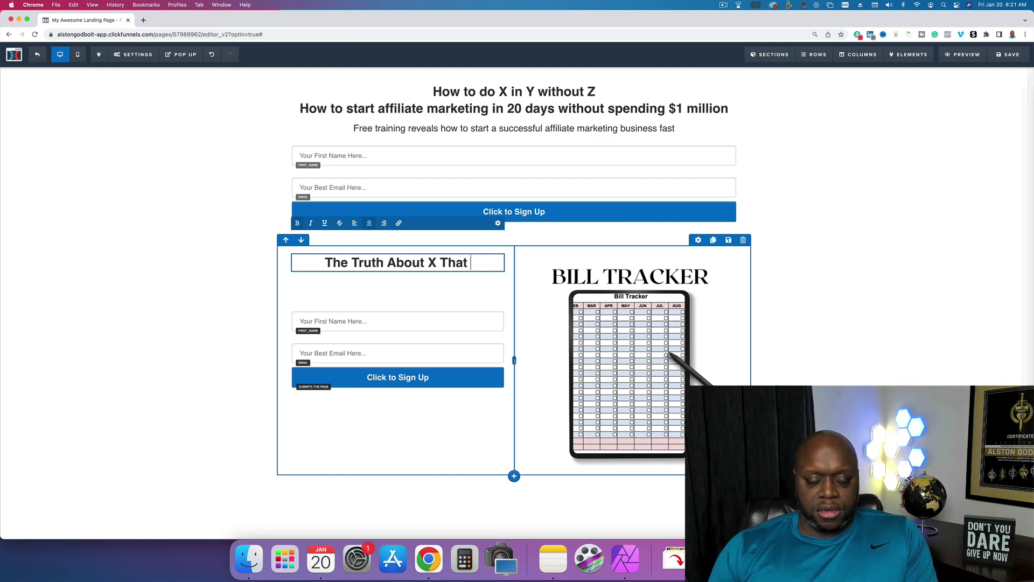
type("The Gur")
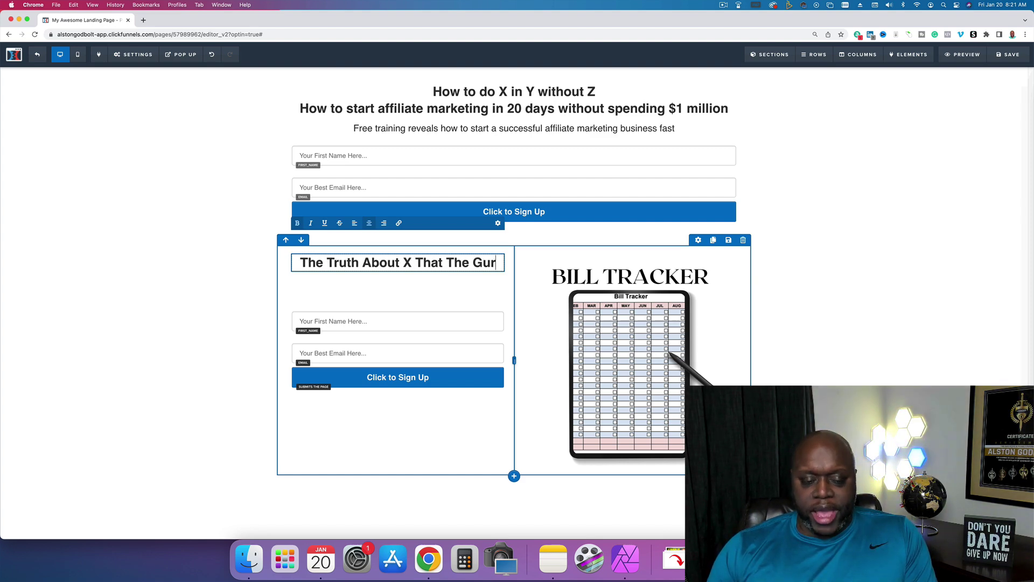
type("us ")
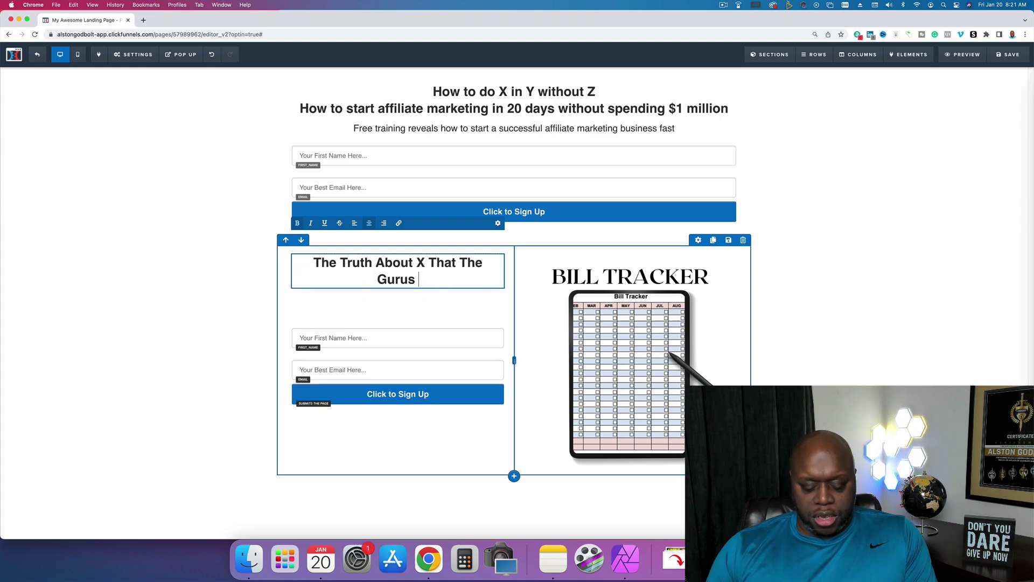
type("Don't W")
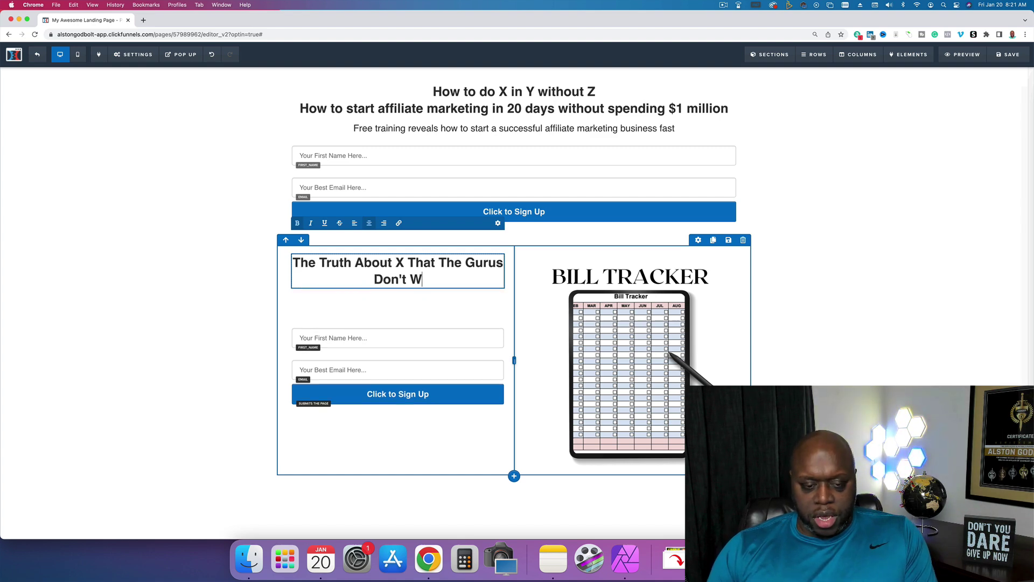
type("ant You u")
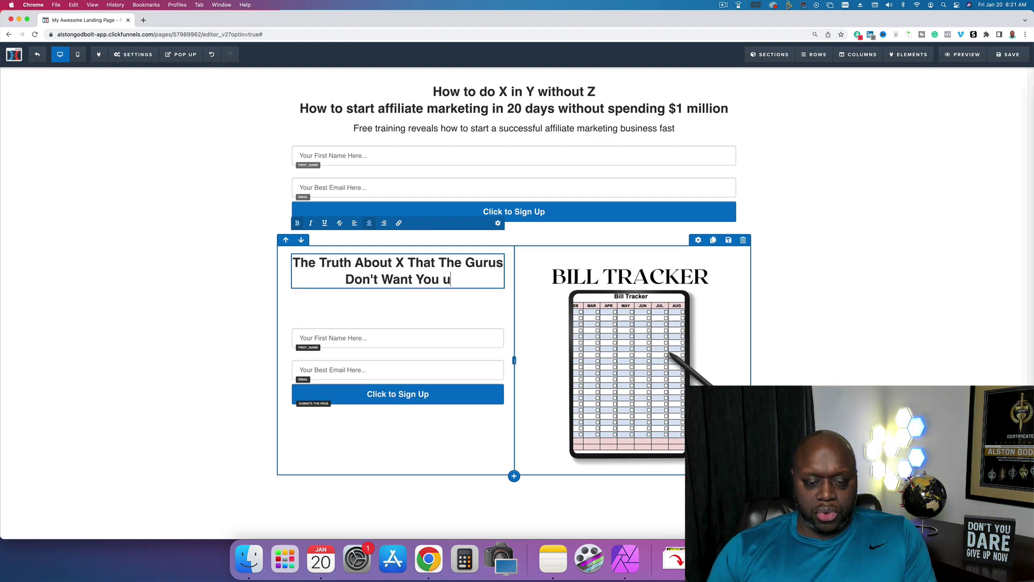
key("BackSpace")
type("Ti")
key("BackSpace")
type("o ")
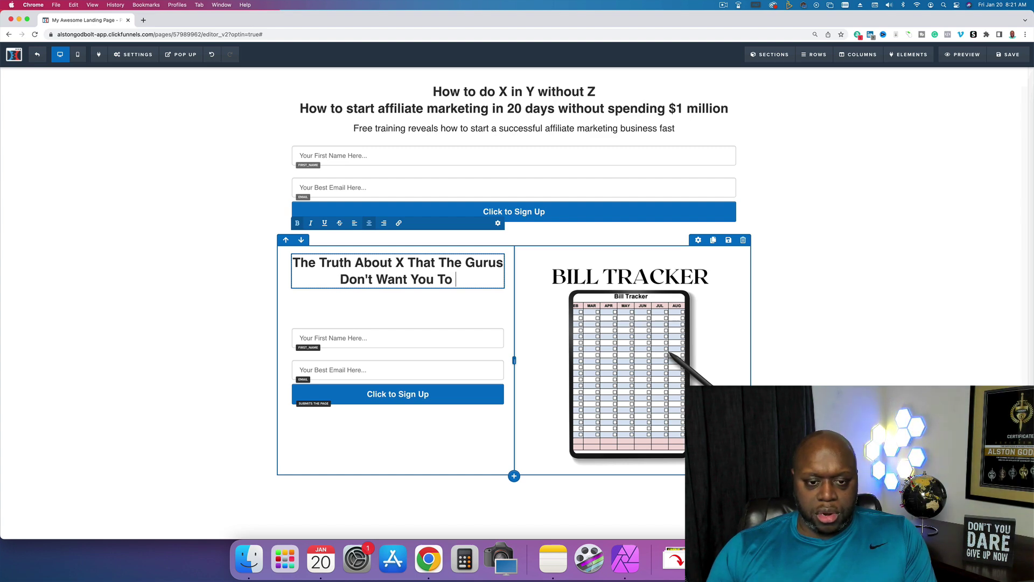
type("KN")
key("BackSpace")
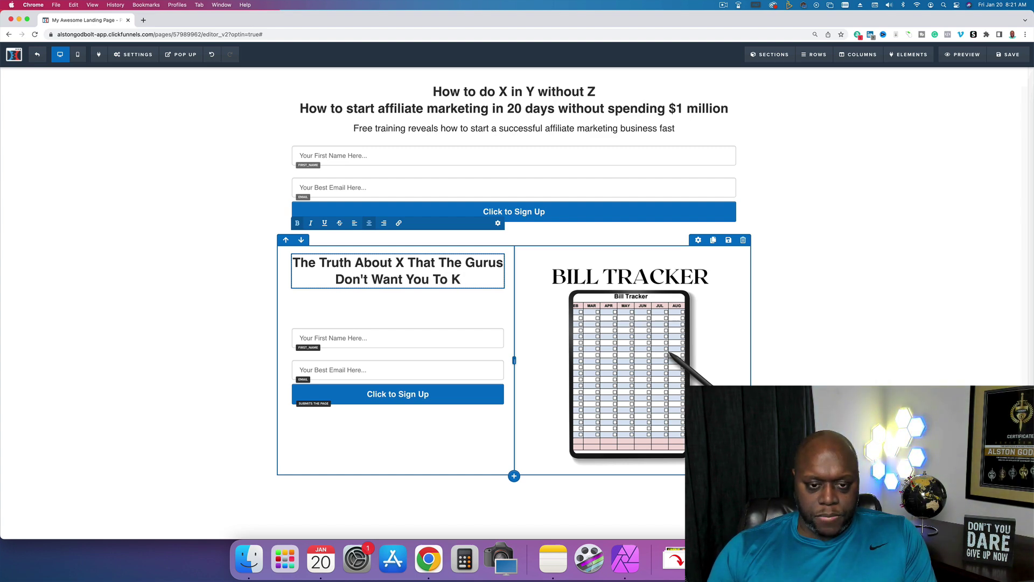
type("own")
left_click(893, 242)
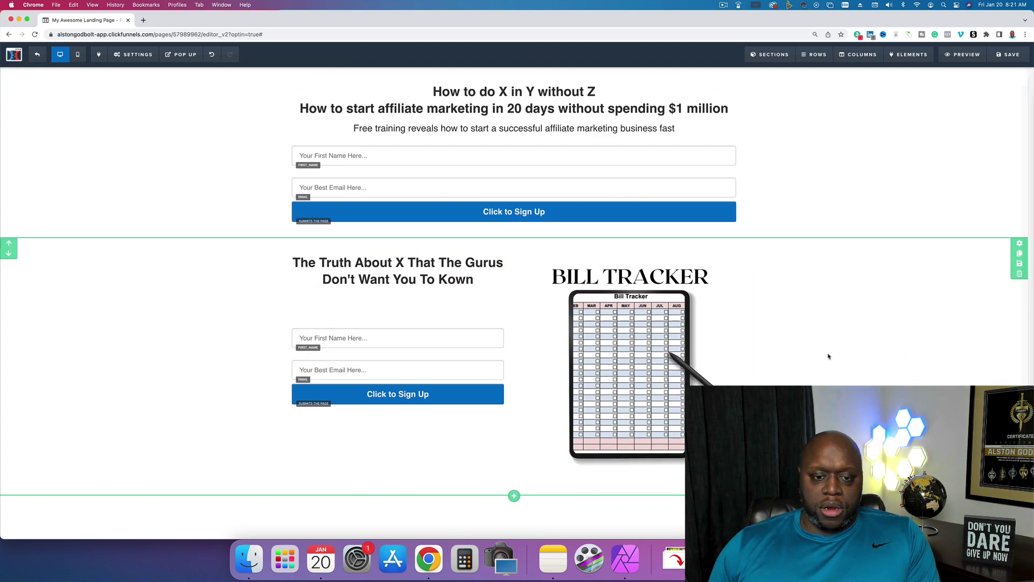
double_click(456, 279)
type("Know")
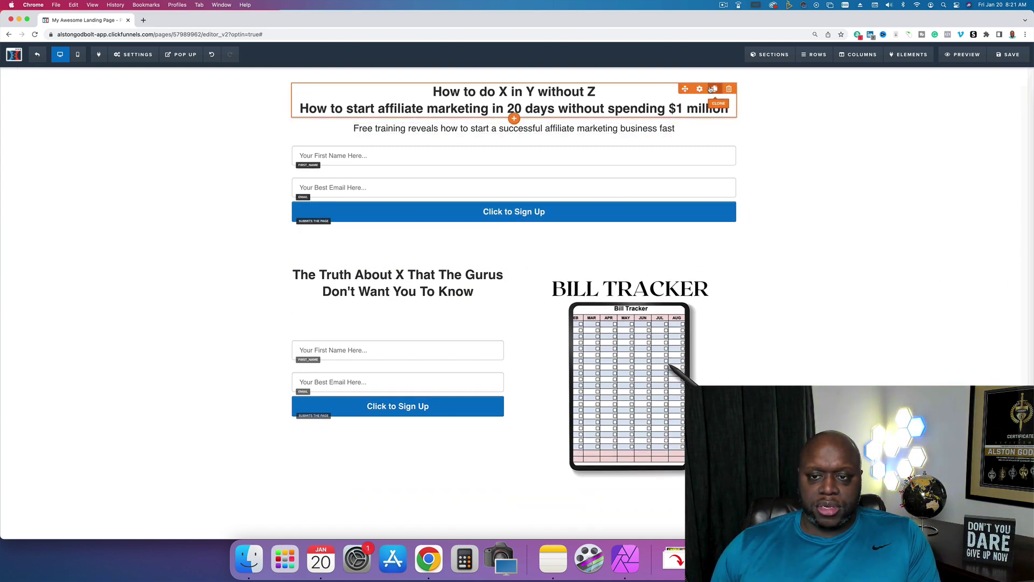
- Clone the top headline into a new single-column row below the Bill Tracker section
left_click(714, 88)
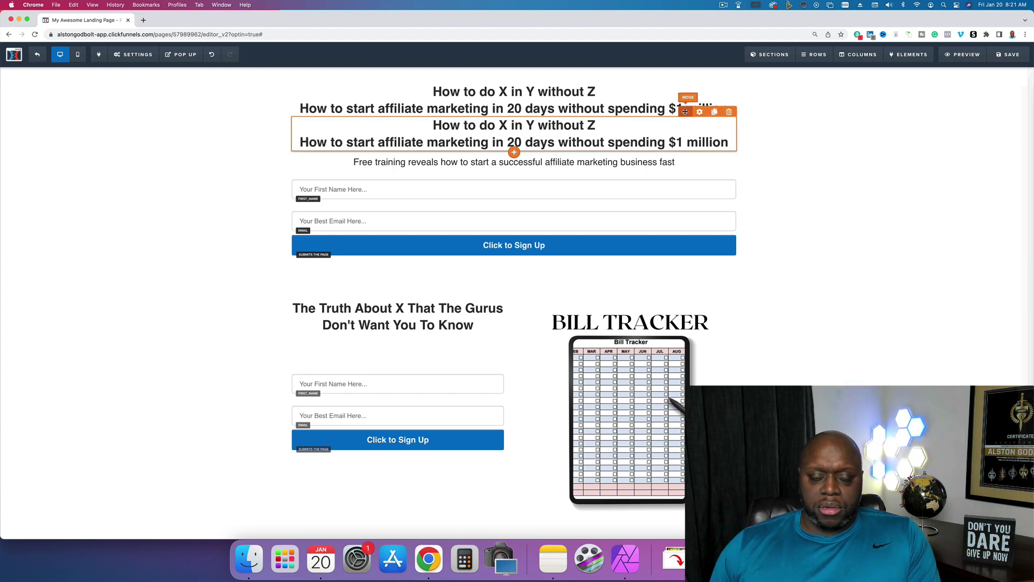
left_click_drag(578, 533, 577, 517)
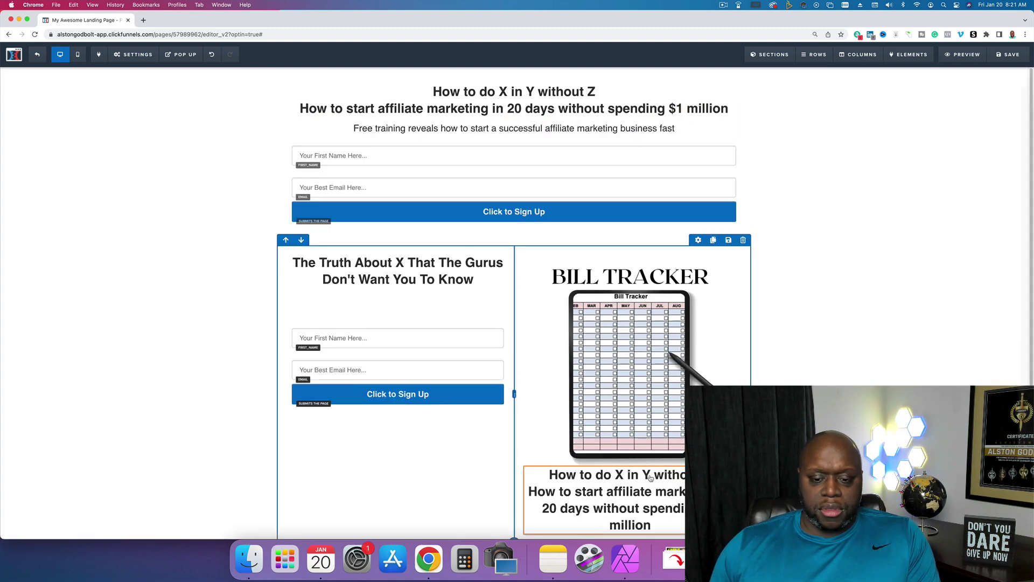
scroll(499, 459, "down", 1)
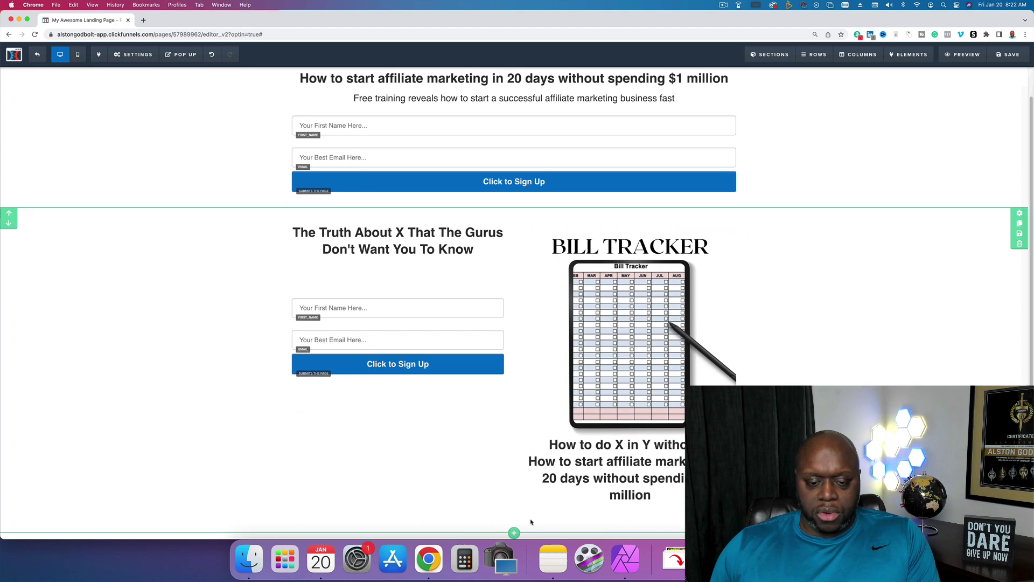
left_click(513, 513)
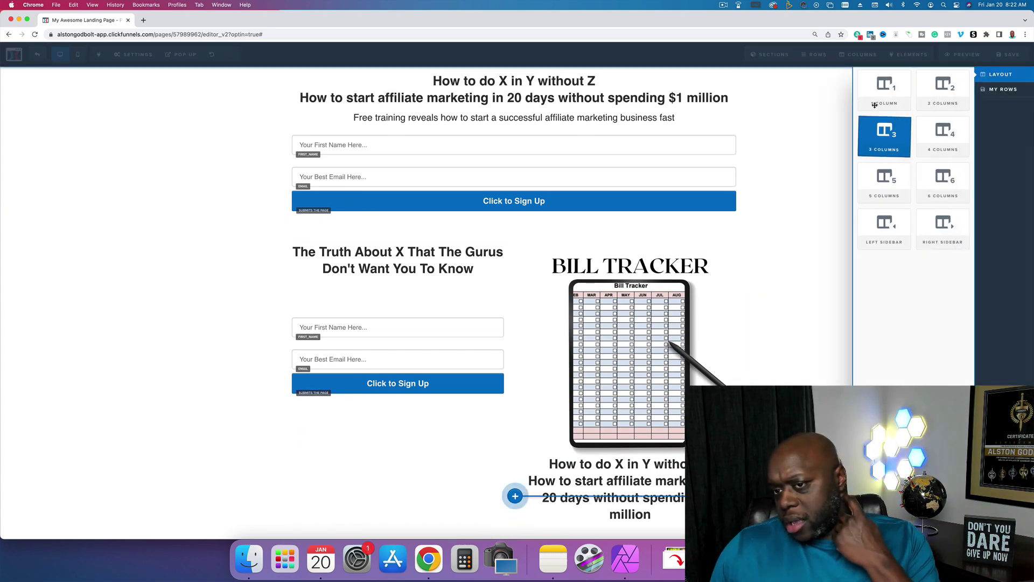
left_click(882, 86)
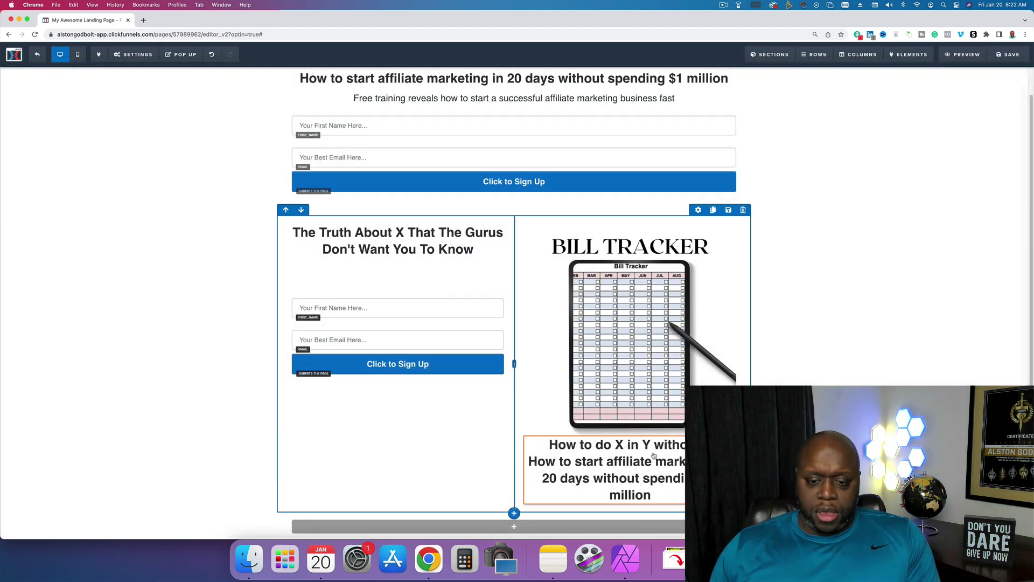
left_click_drag(681, 431, 514, 527)
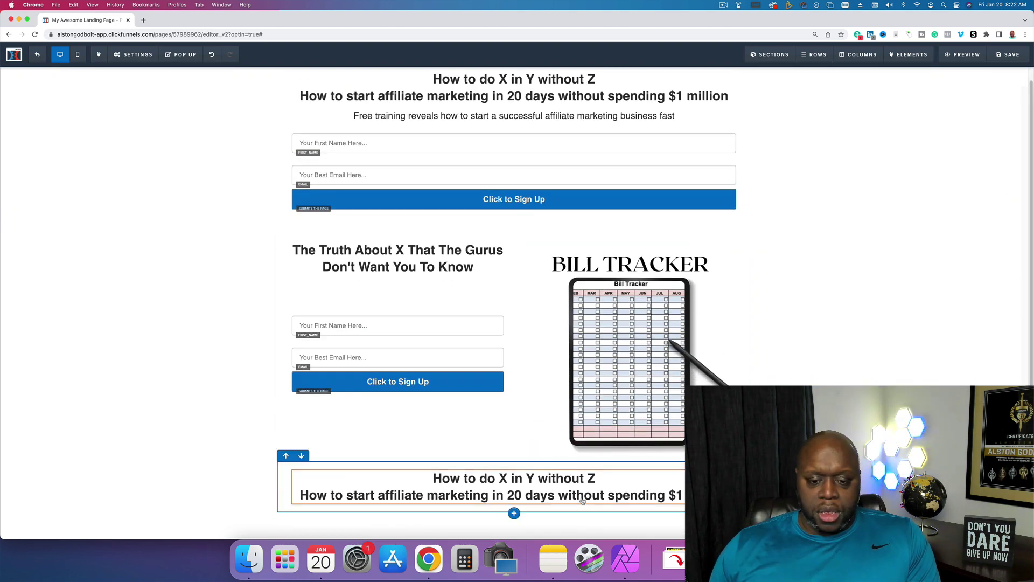
- Change the copied headline to '5 Biggest Mistakes You're Making When Trying TO Lose Weight'
triple_click(587, 485)
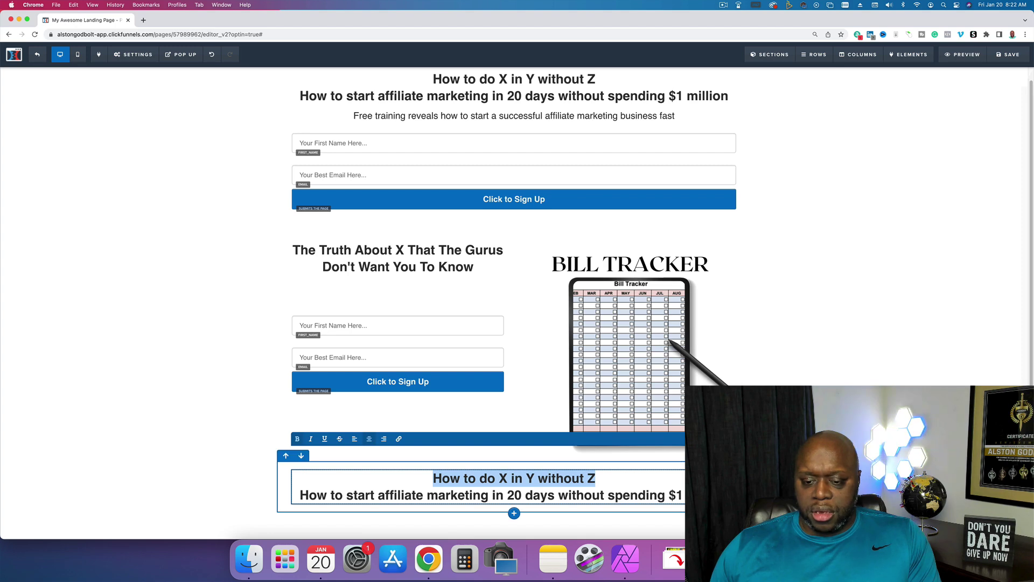
key("super+a")
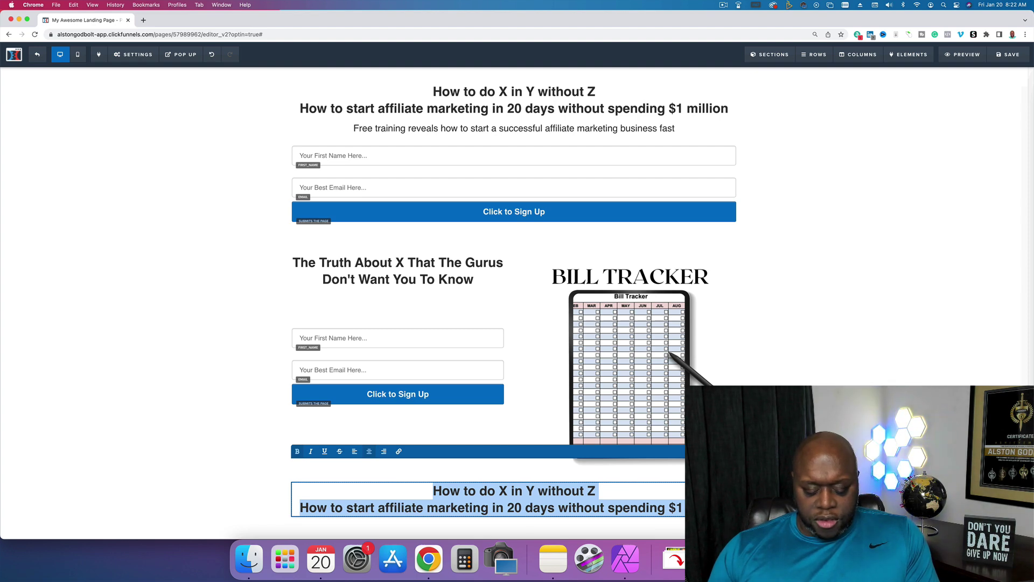
type("5 Biggest Mistakes You're Making ")
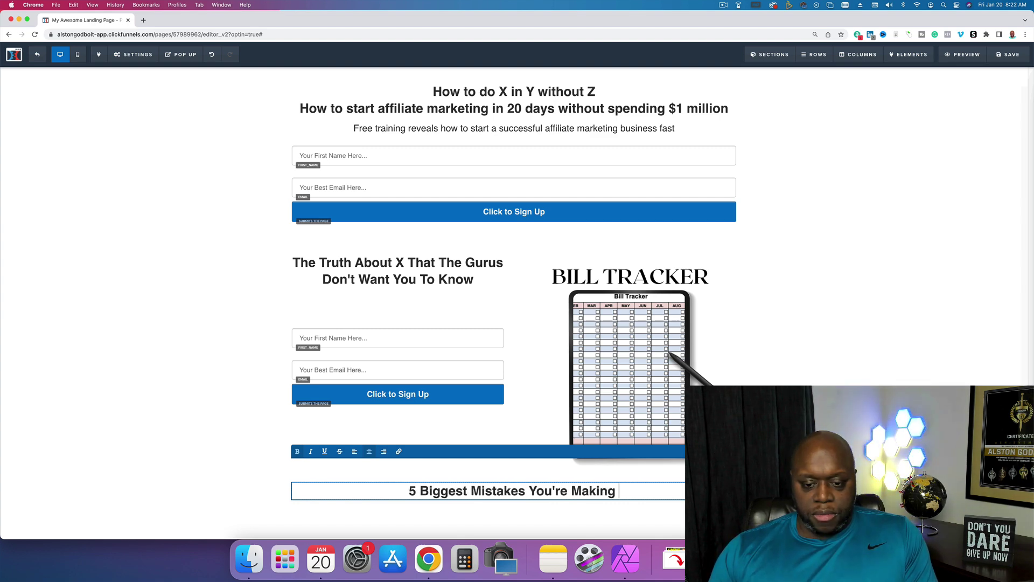
type("When Trying TO Lose Weight")
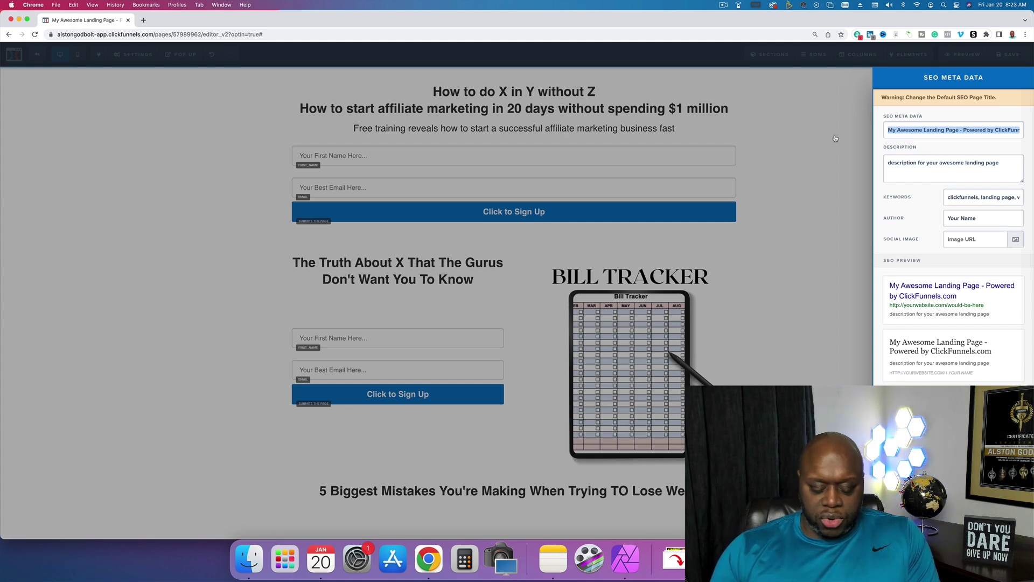
- Enter 'Example Funnel' as the SEO title and pick the Bill Tracker image as social image
type("Example")
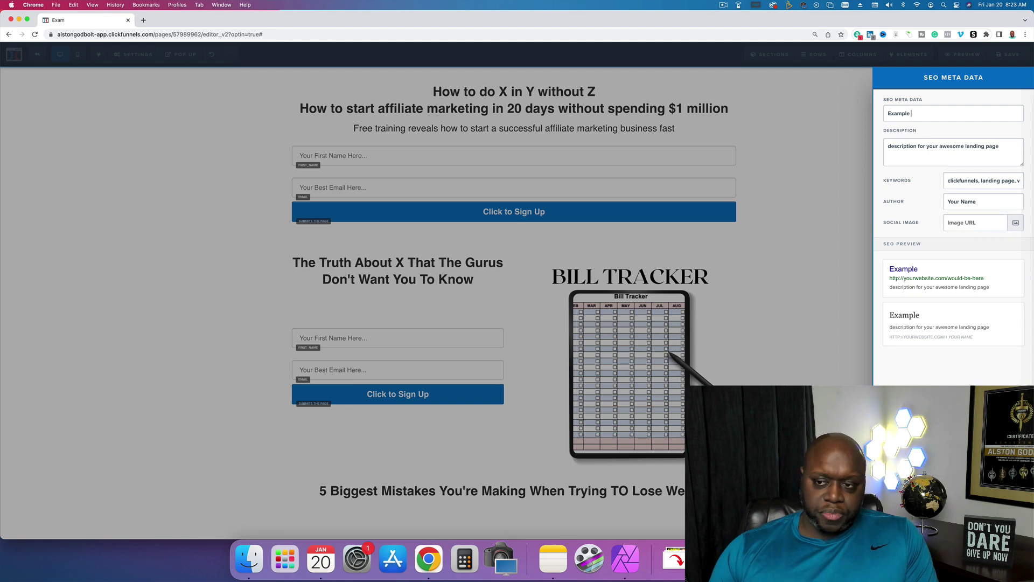
type(" Funnel")
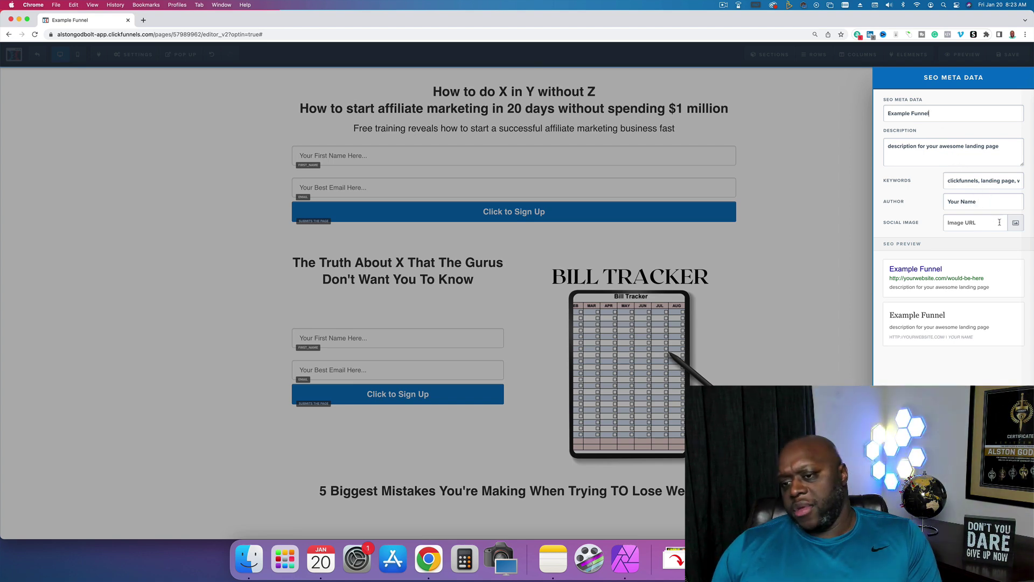
left_click(1016, 228)
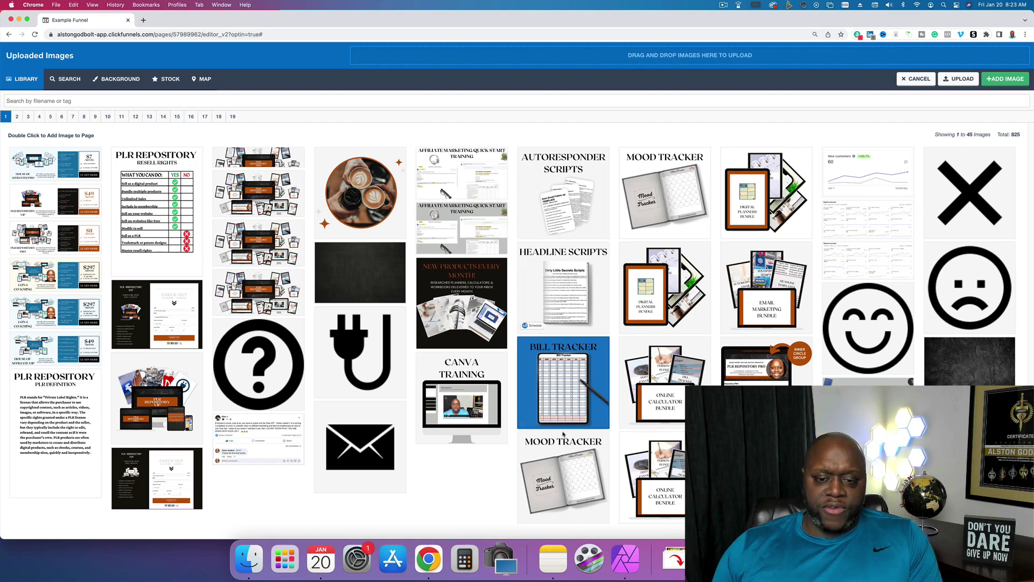
double_click(564, 397)
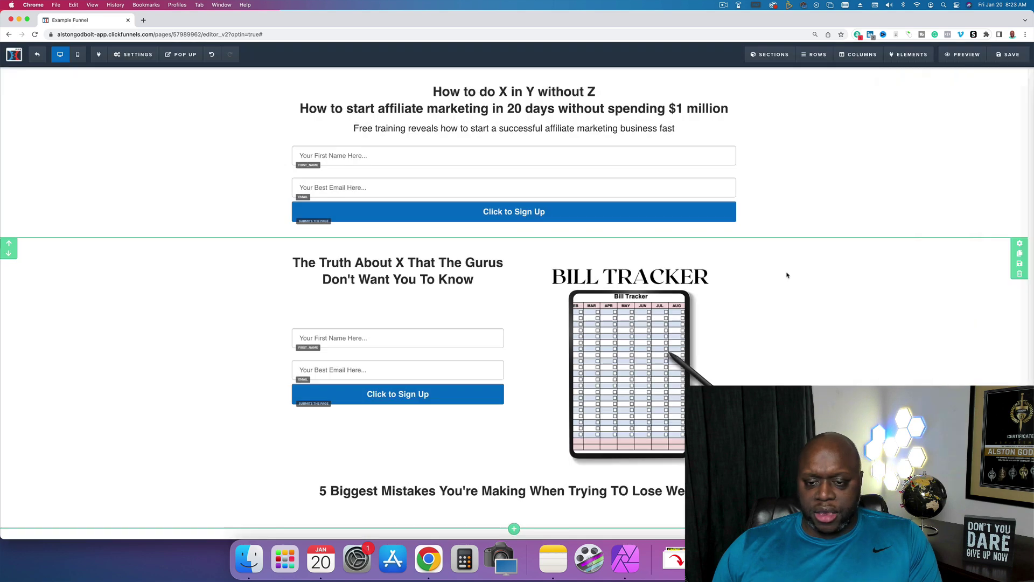
- Close the SEO panel, clone the top headline in mobile view, then return to desktop view
left_click(787, 275)
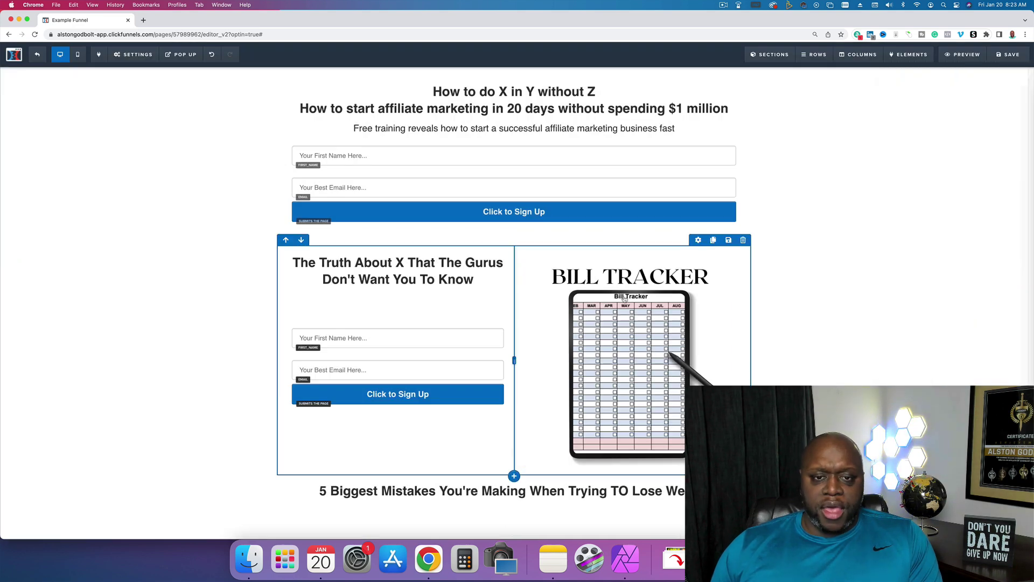
left_click(77, 55)
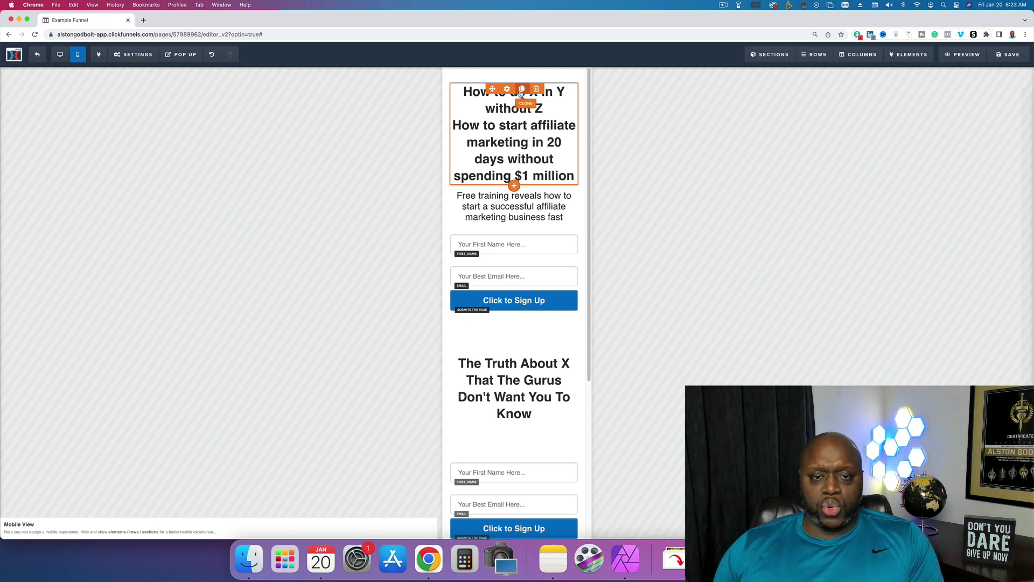
left_click(521, 90)
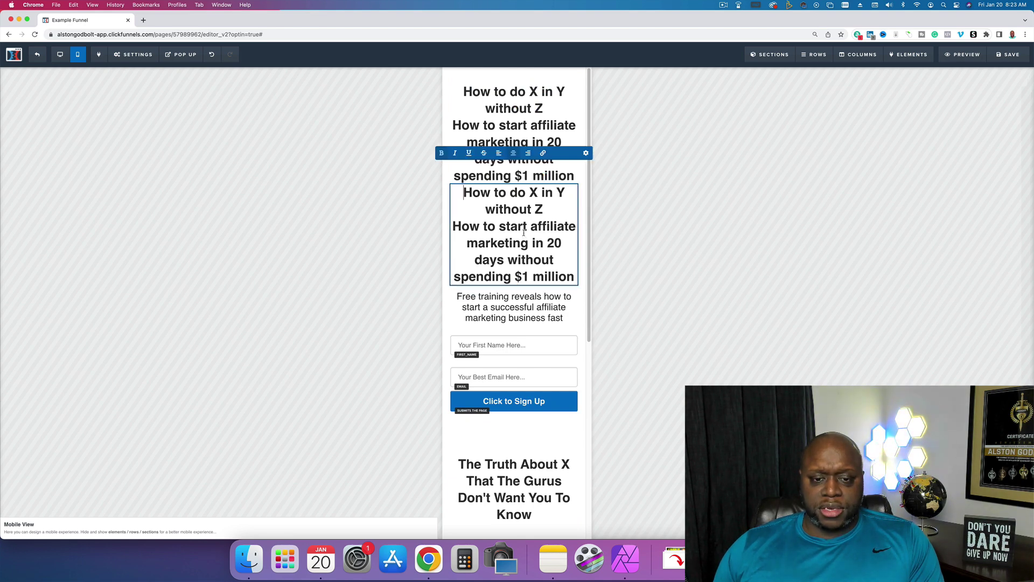
left_click(535, 207)
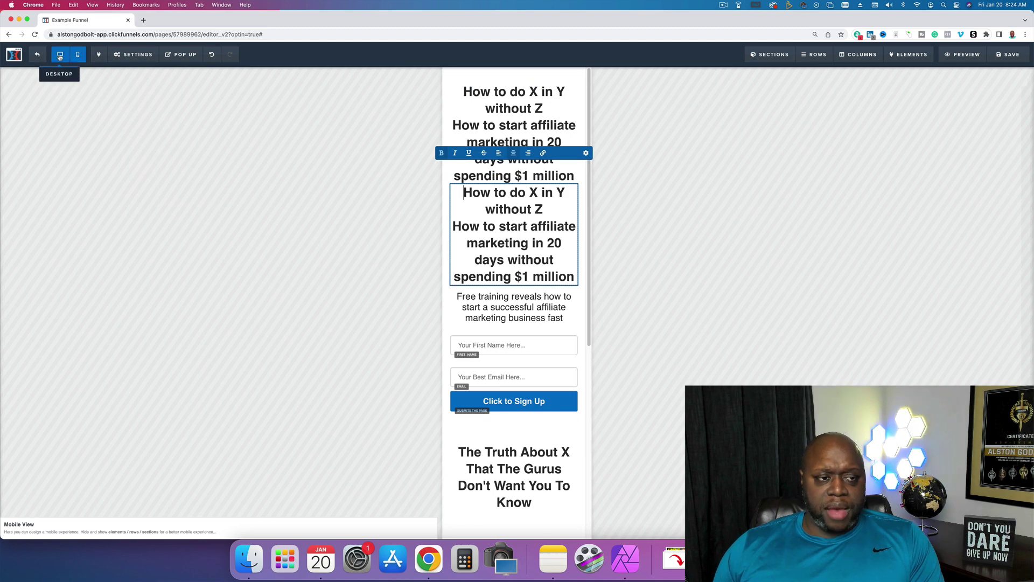
left_click(59, 55)
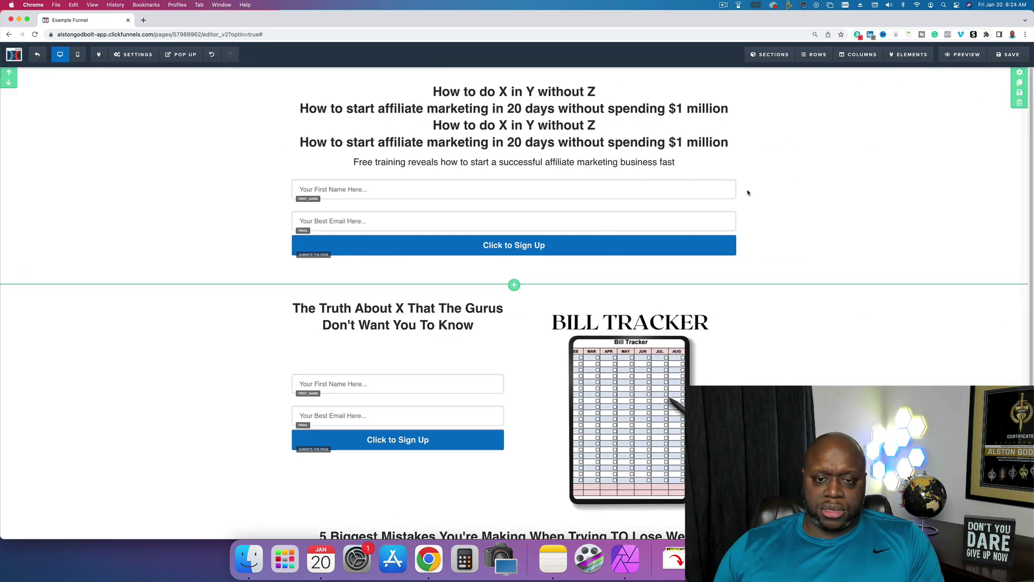
- Set the first headline to show on Desktop Only
left_click(546, 99)
left_click(796, 127)
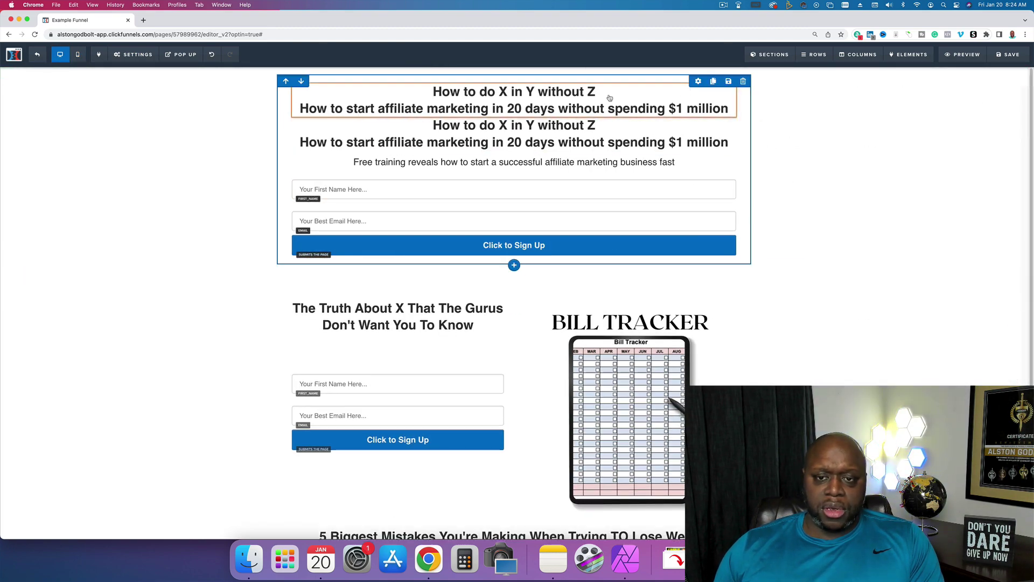
left_click(773, 138)
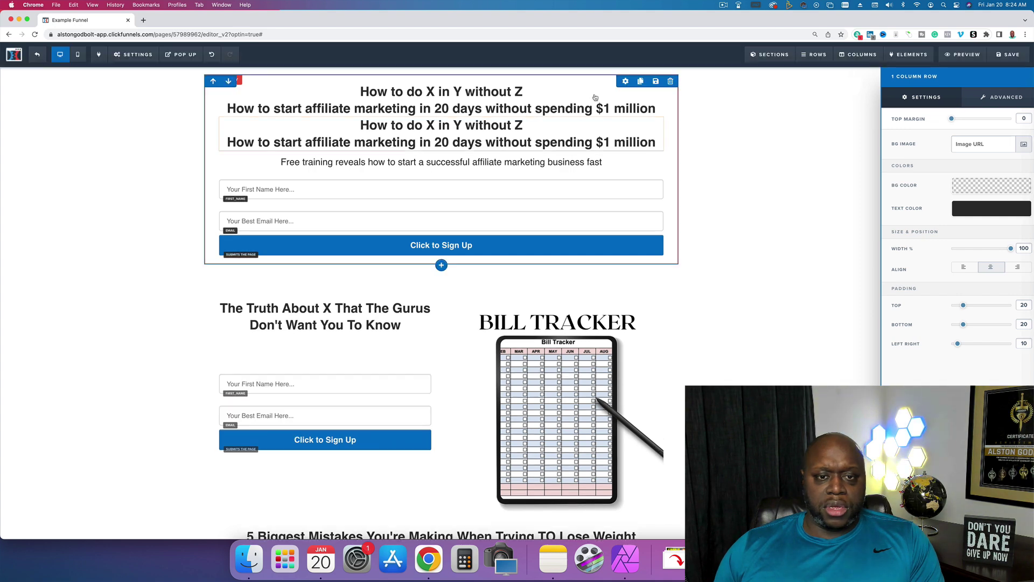
left_click(771, 83)
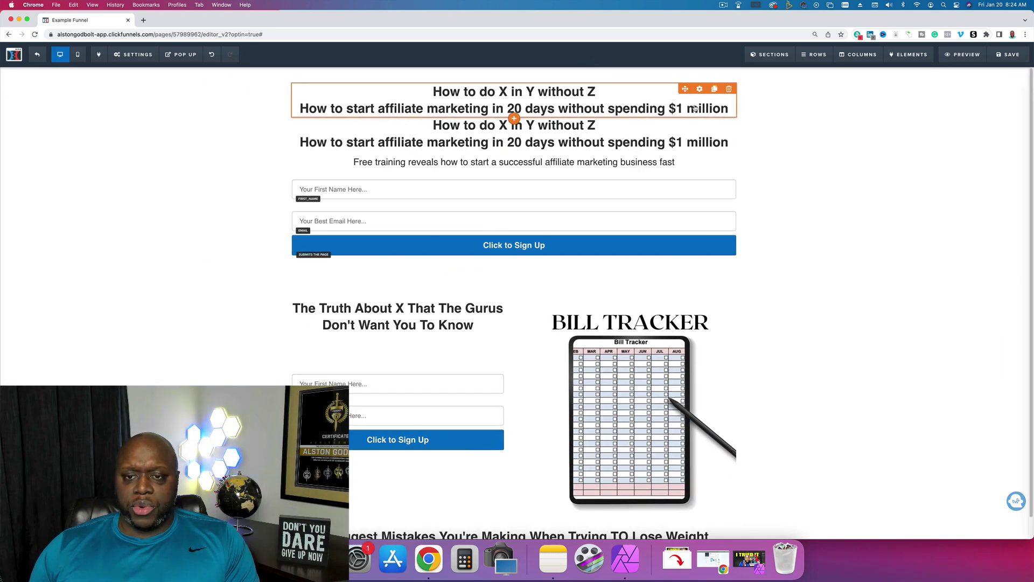
left_click(695, 110)
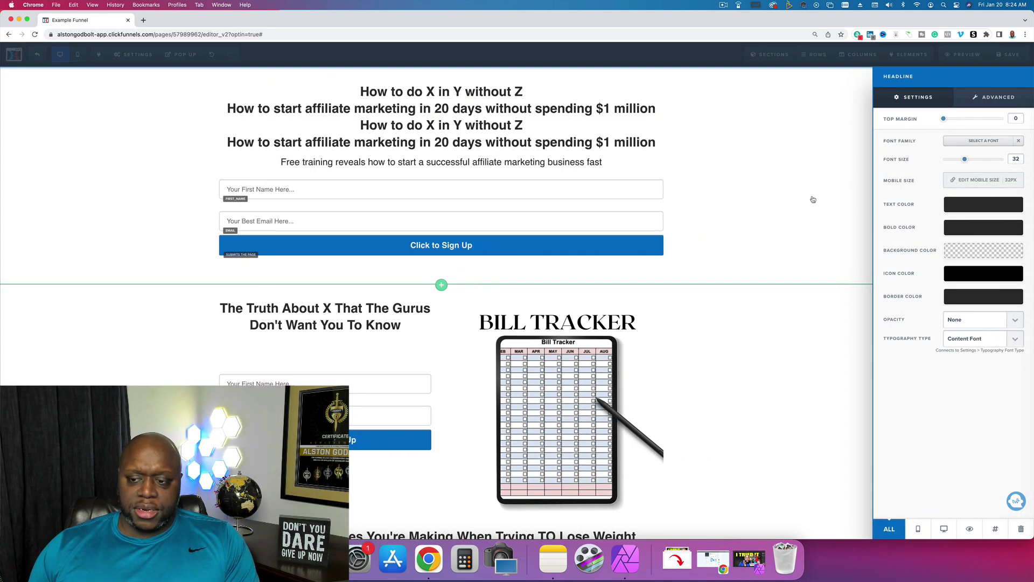
left_click(943, 528)
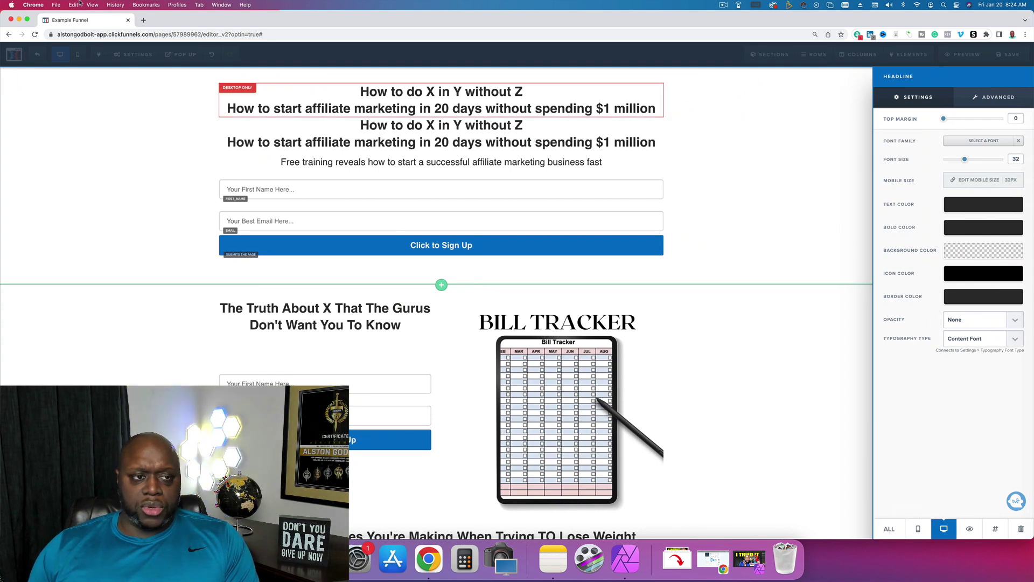
- In mobile view, make the second headline Mobile Only with a 22px font size
left_click(78, 54)
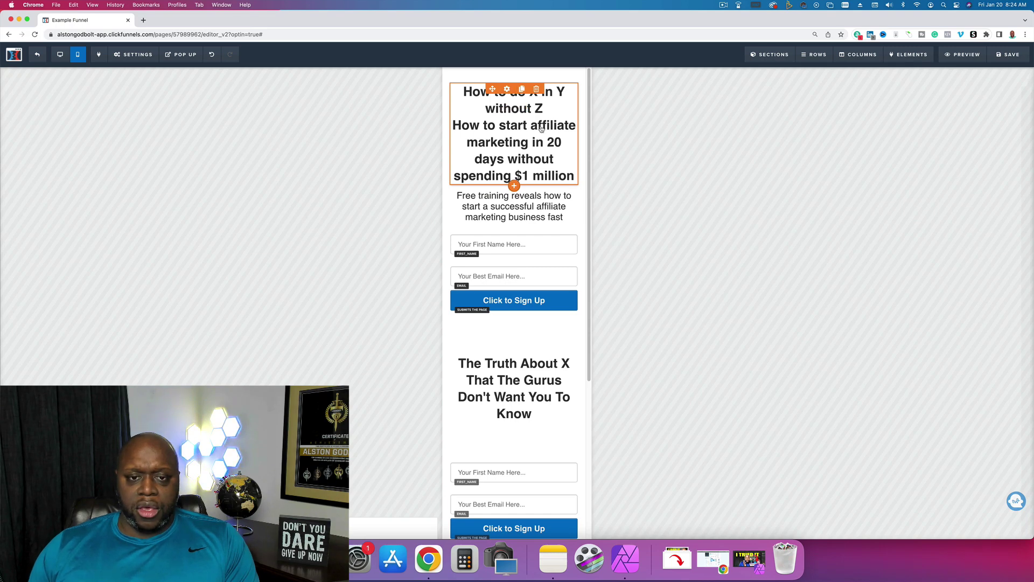
left_click(507, 89)
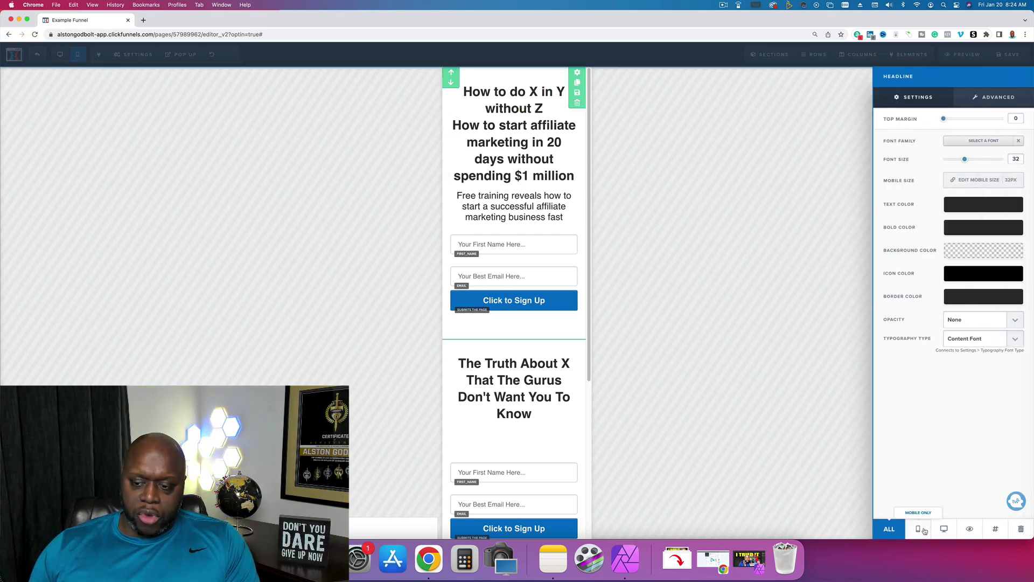
left_click(919, 529)
left_click_drag(965, 159, 955, 166)
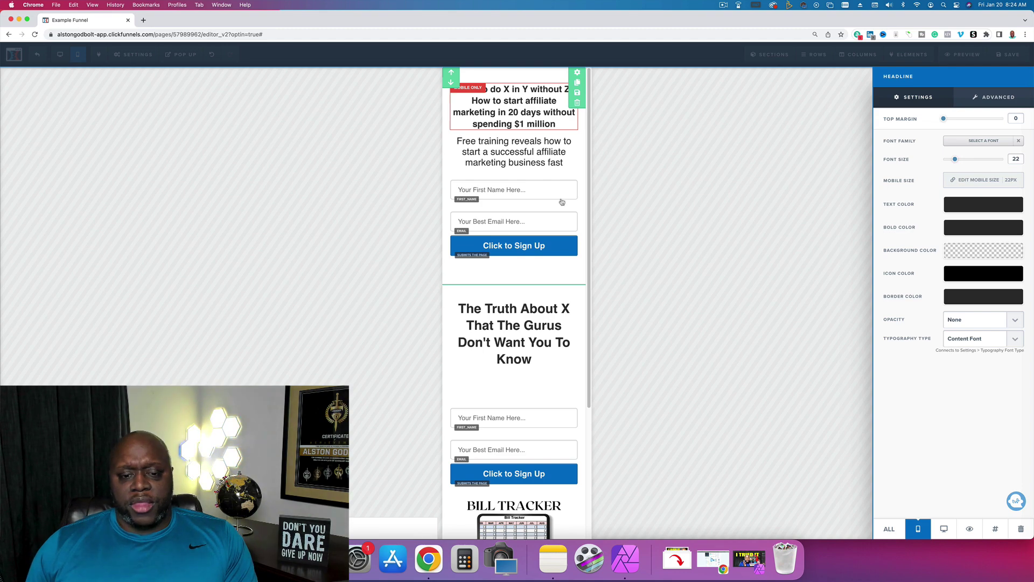
left_click(300, 235)
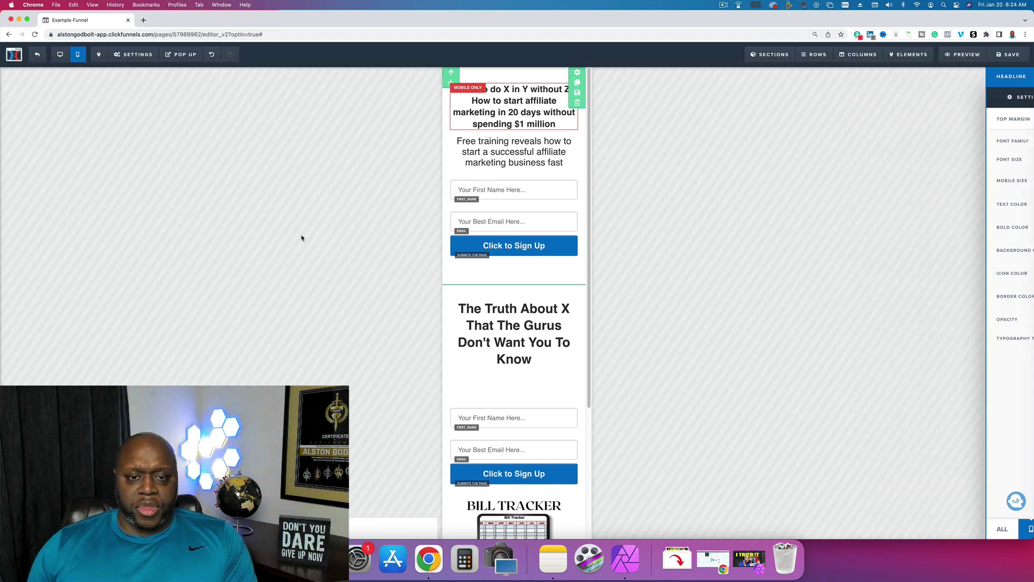
left_click(60, 56)
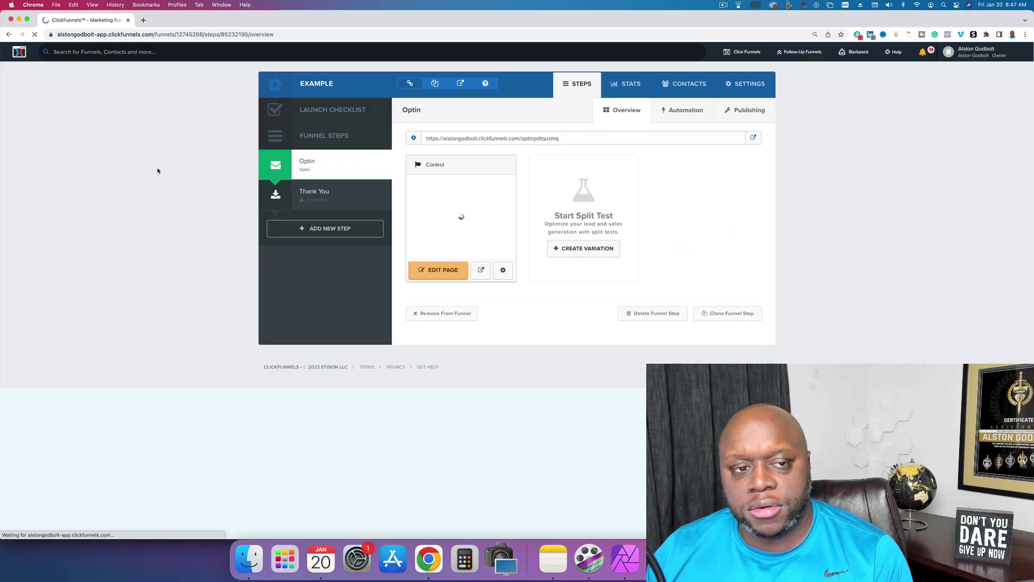
- Open the Example funnel's Thank You step to see its page template gallery
left_click(326, 199)
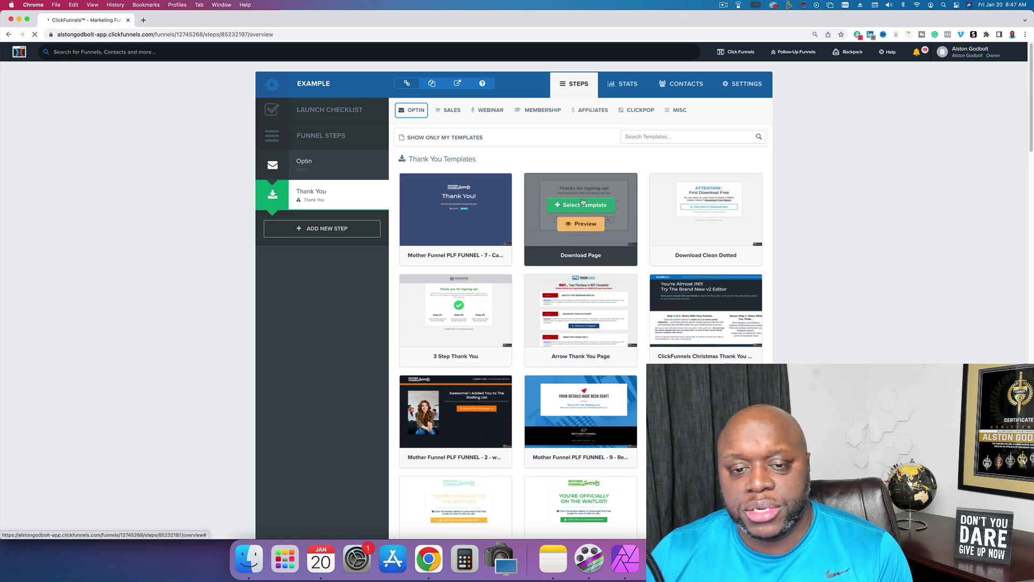
- Apply the Download Page template to the Thank You step and open it in the editor
left_click(579, 204)
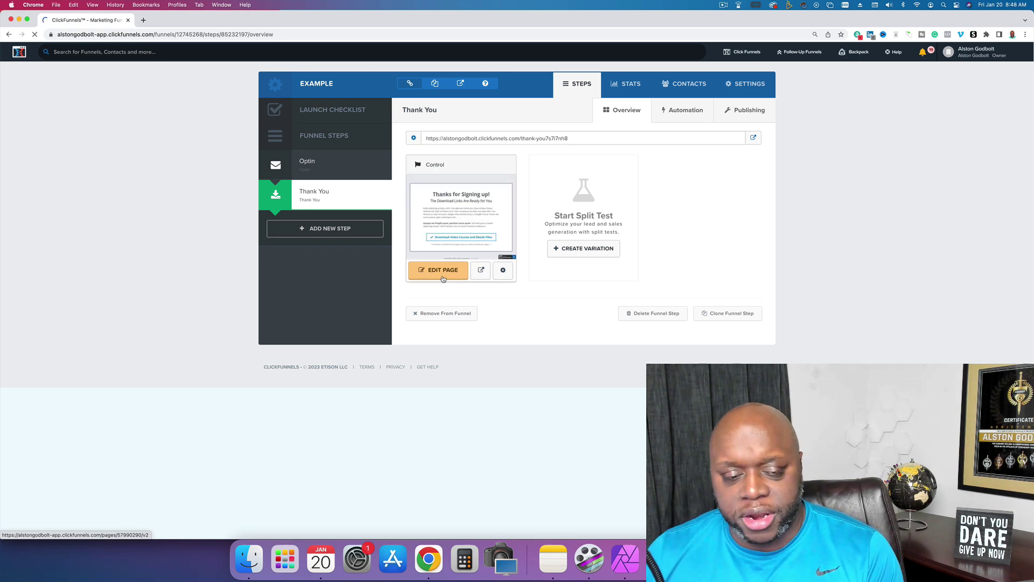
left_click(443, 272)
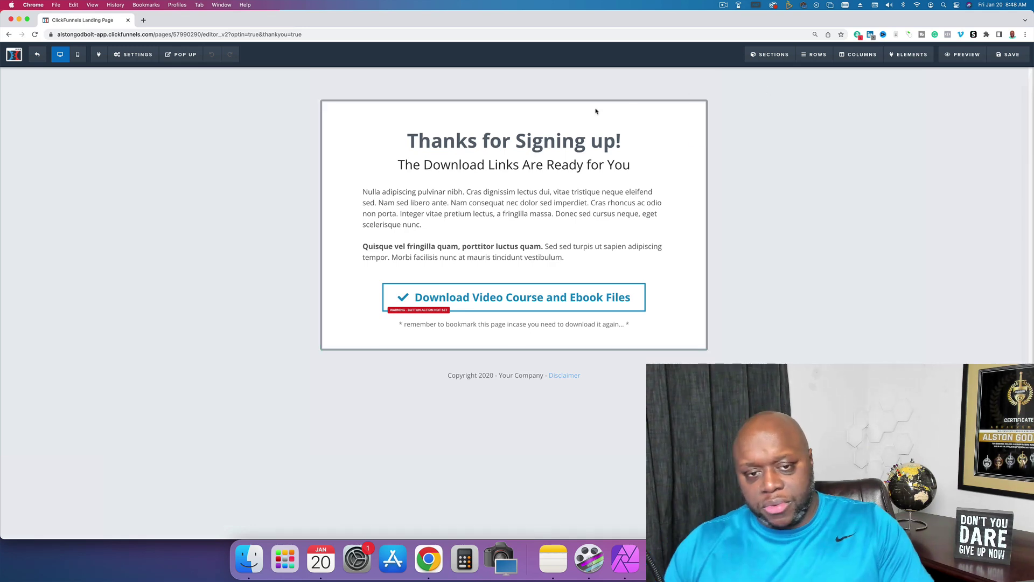
left_click(559, 166)
- Replace the subheadline with 'Your ebook will be in your inbox in 5 minute'
triple_click(559, 166)
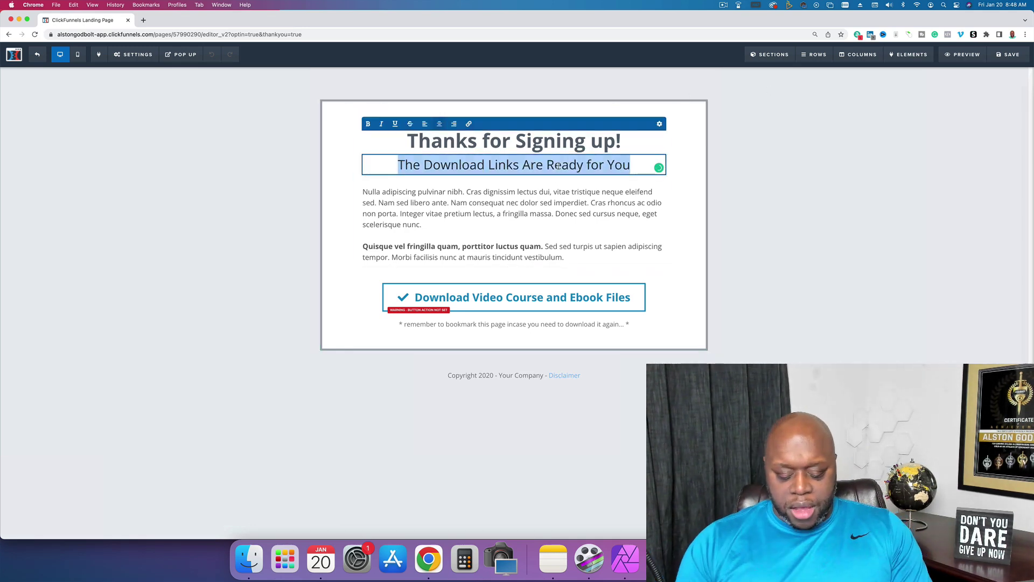
type("Your")
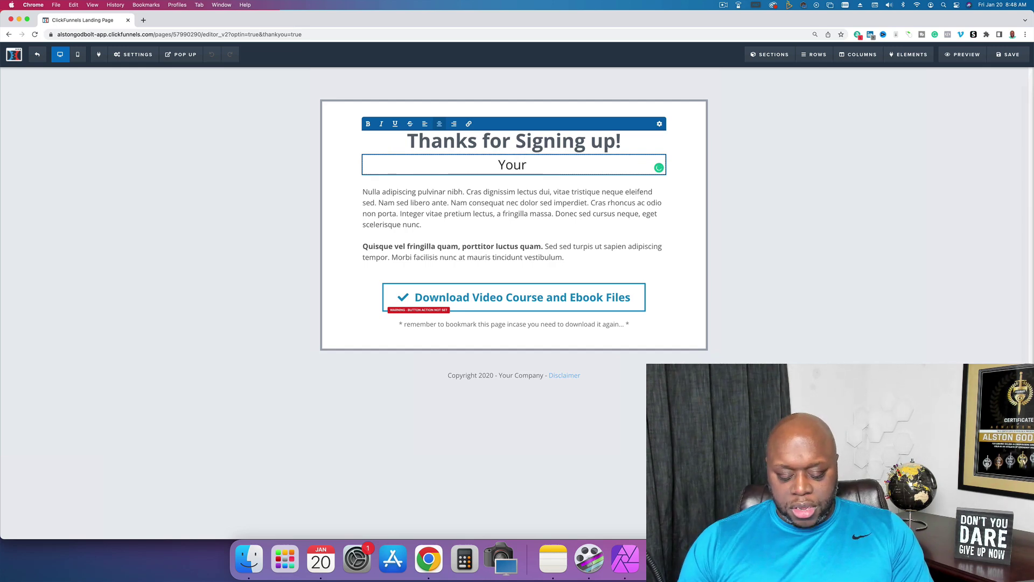
key("BackSpace")
key("BackSpace")
key("BackSpace")
key("BackSpace")
key("BackSpace")
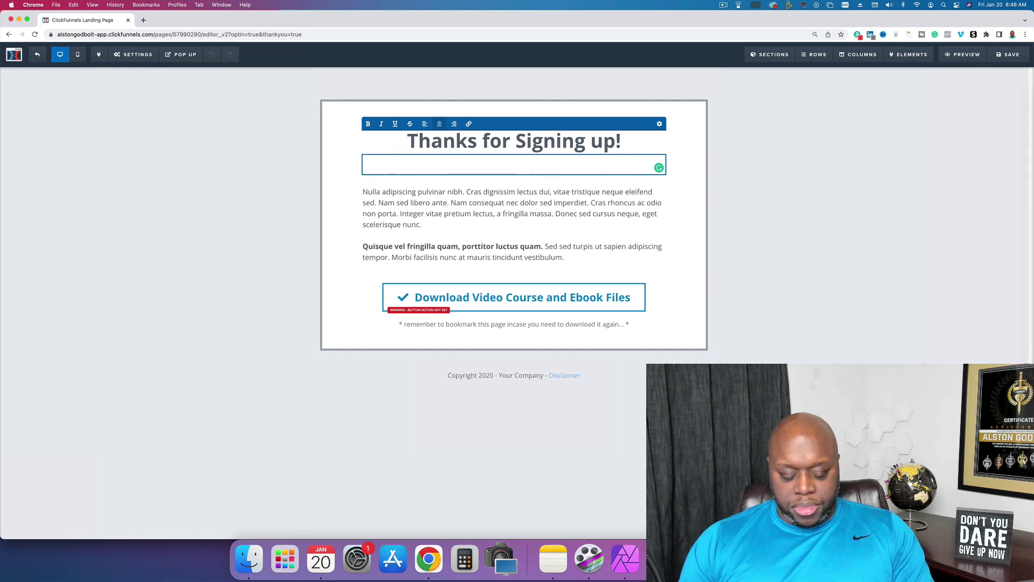
type("Your eb")
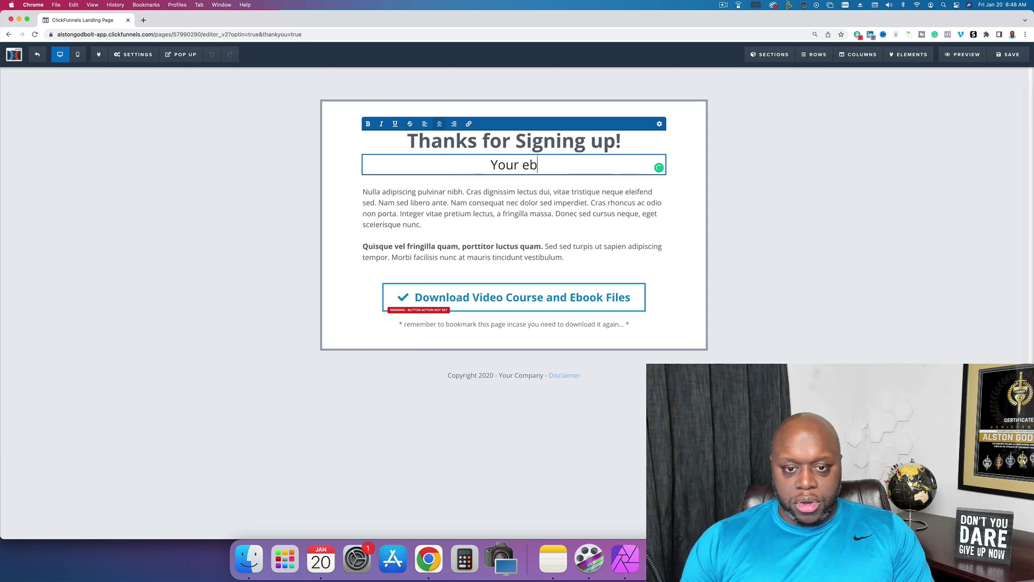
type("ook will ")
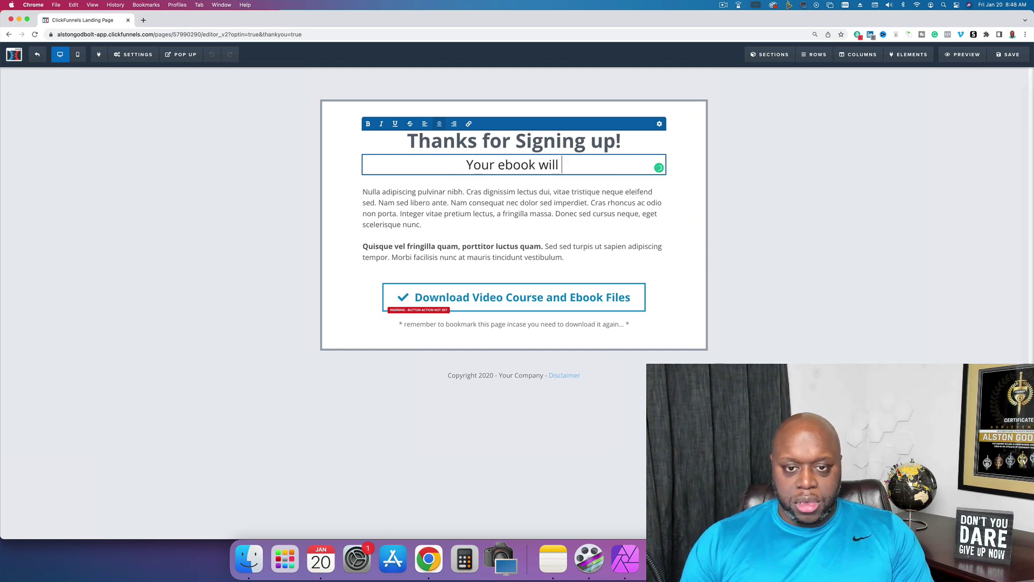
type("be in your in")
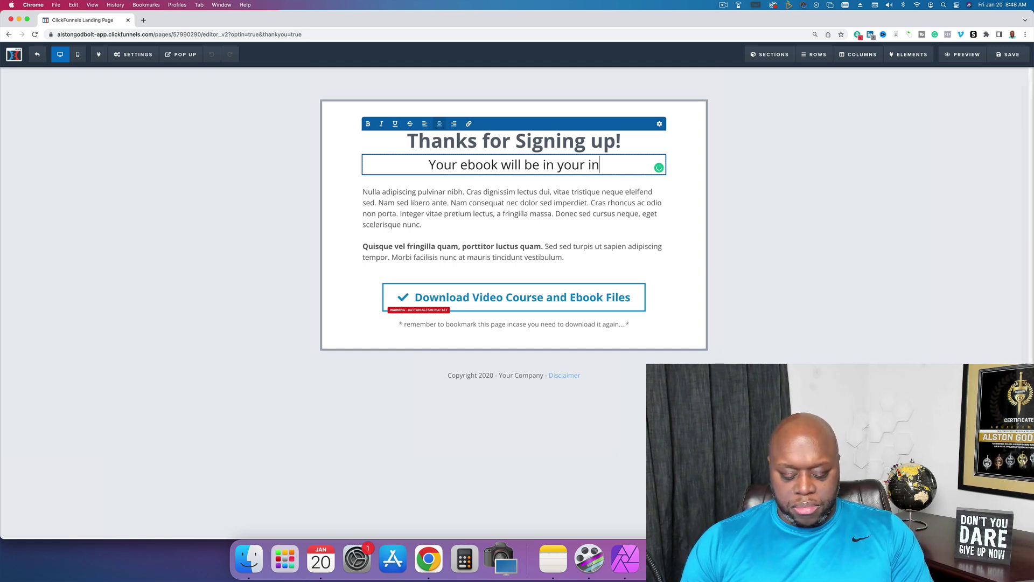
type("box i")
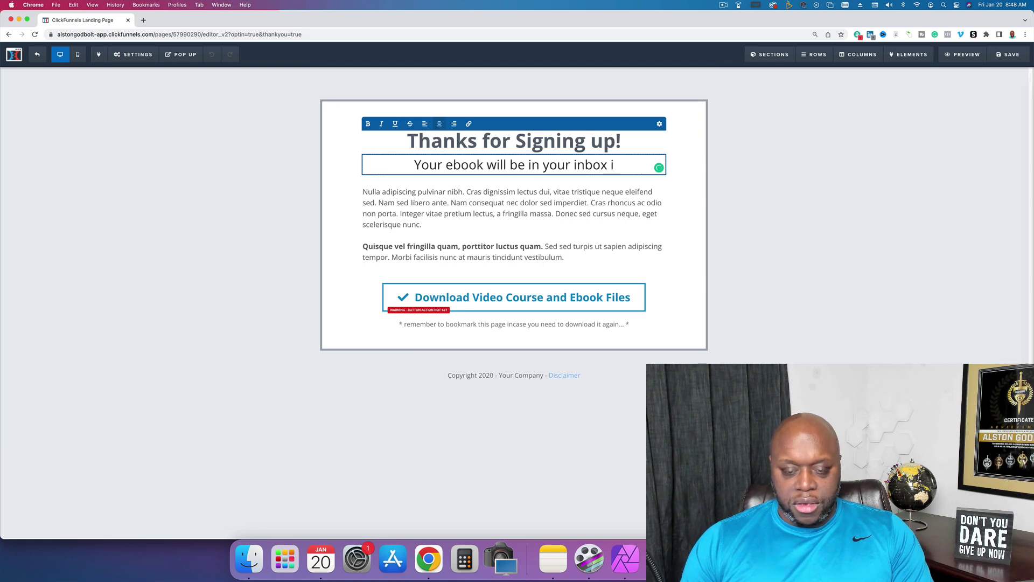
type("n 5 minute")
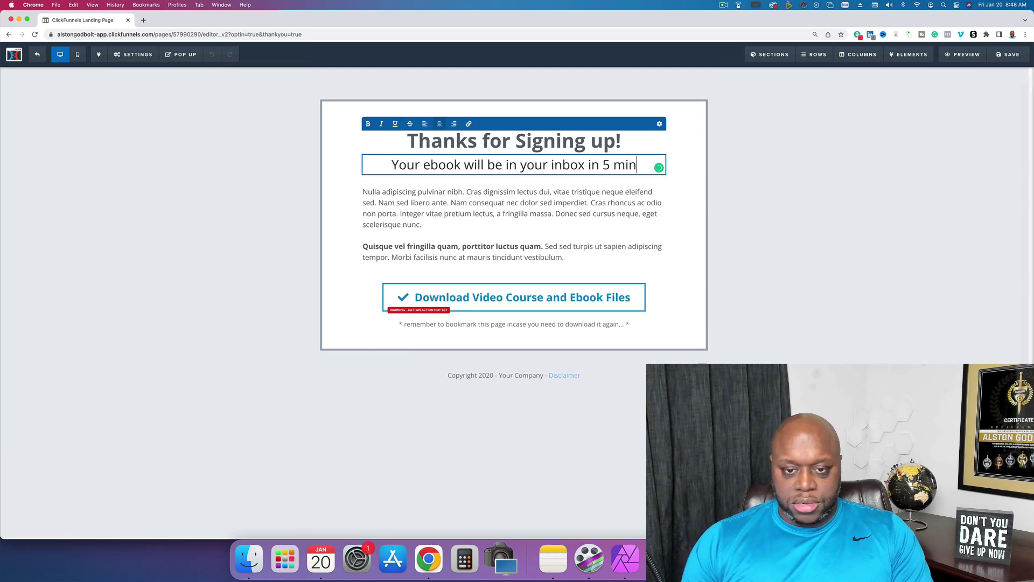
triple_click(493, 210)
- Change the body to 'While you wait, checkout my recommended products for X.' and clone the download button twice
key("BackSpace")
type("While tou")
type("you")
type(" wait, checko")
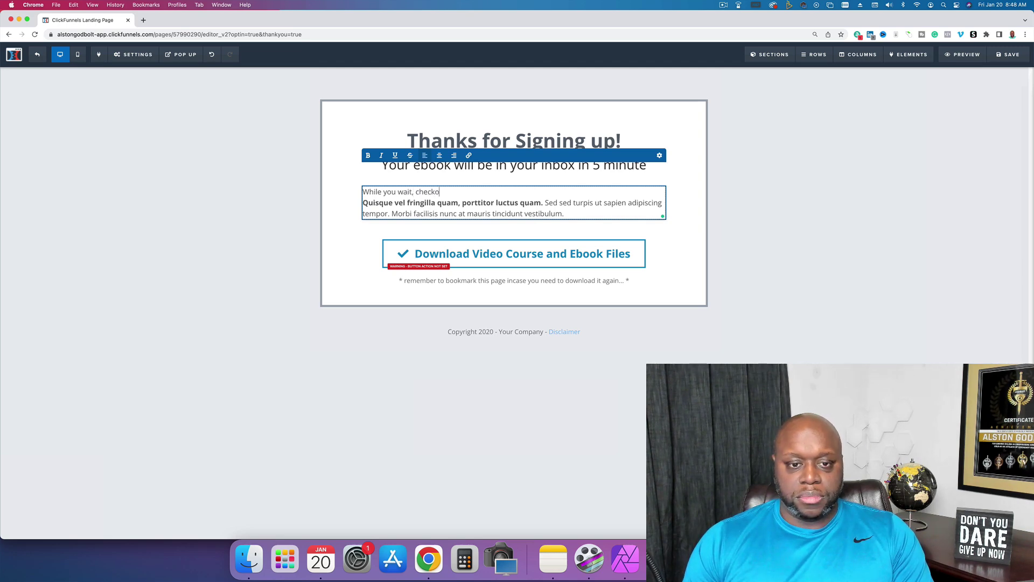
type("ut my reco")
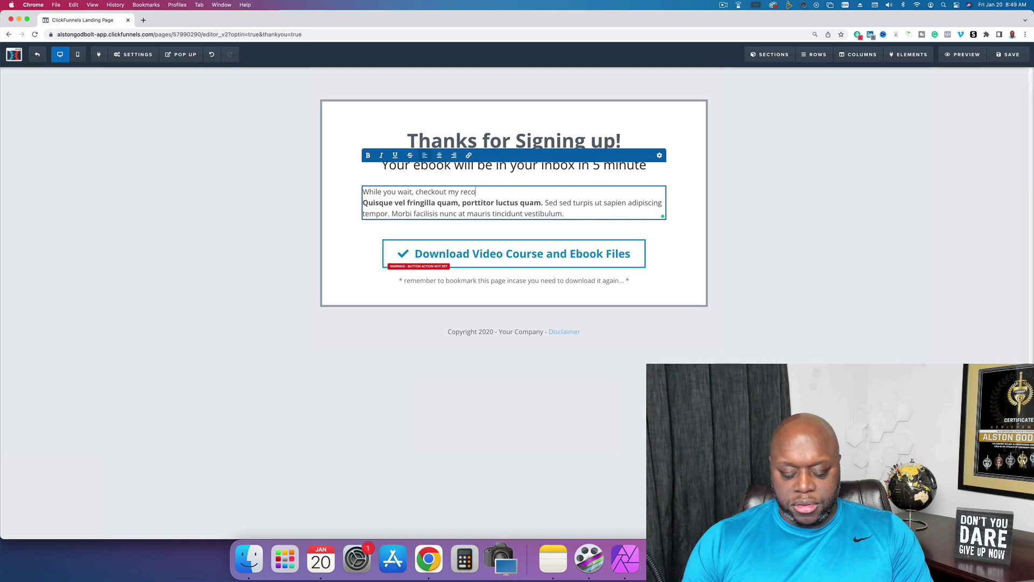
type("mmended ")
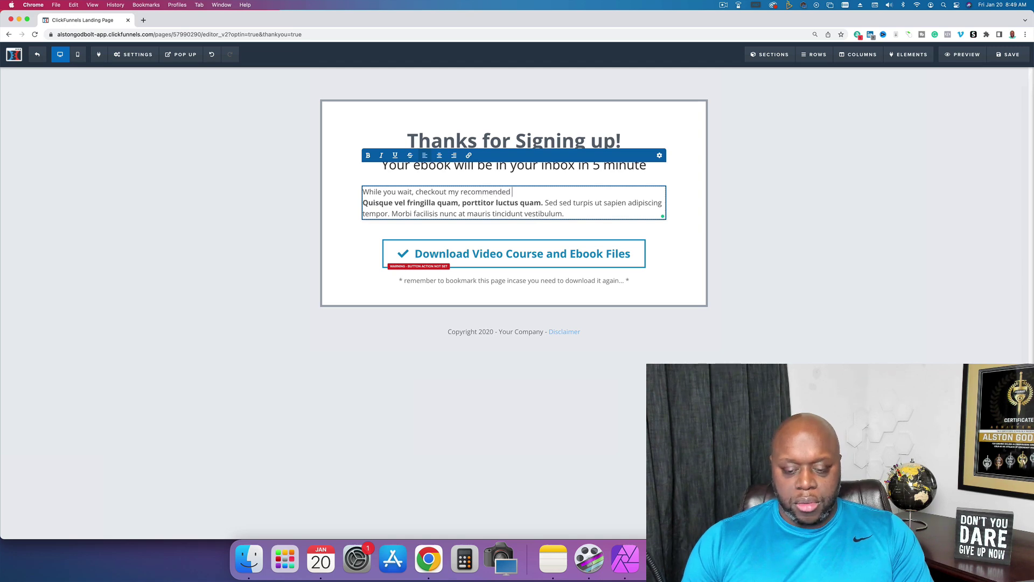
type("product")
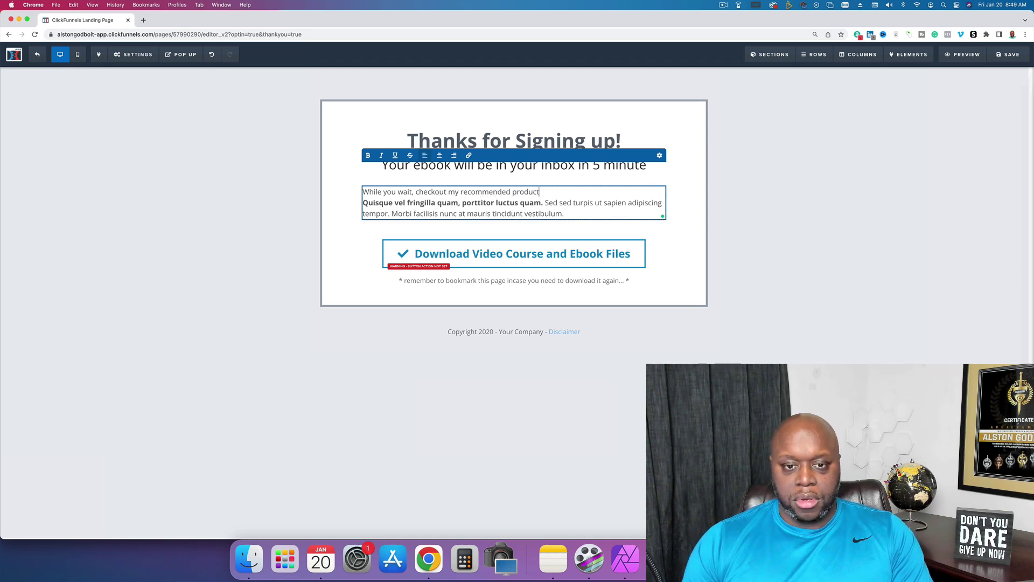
type("s for X")
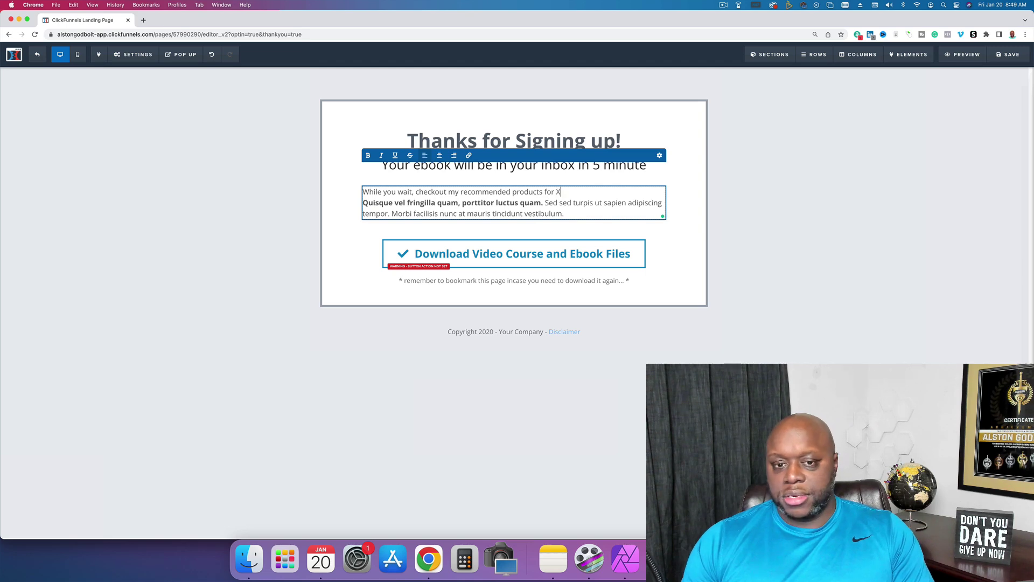
key("shift+Down")
key("shift+Down")
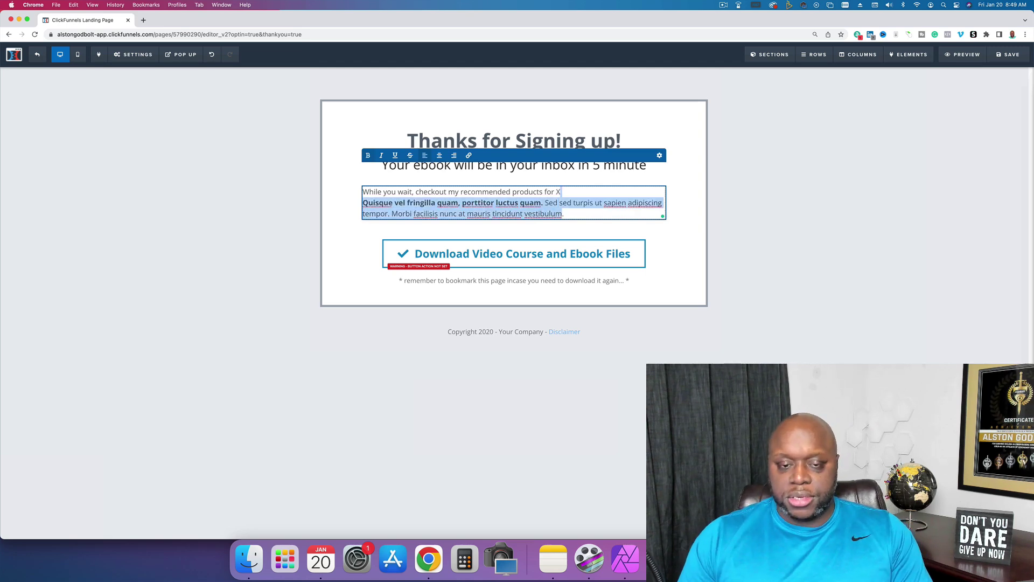
type(".")
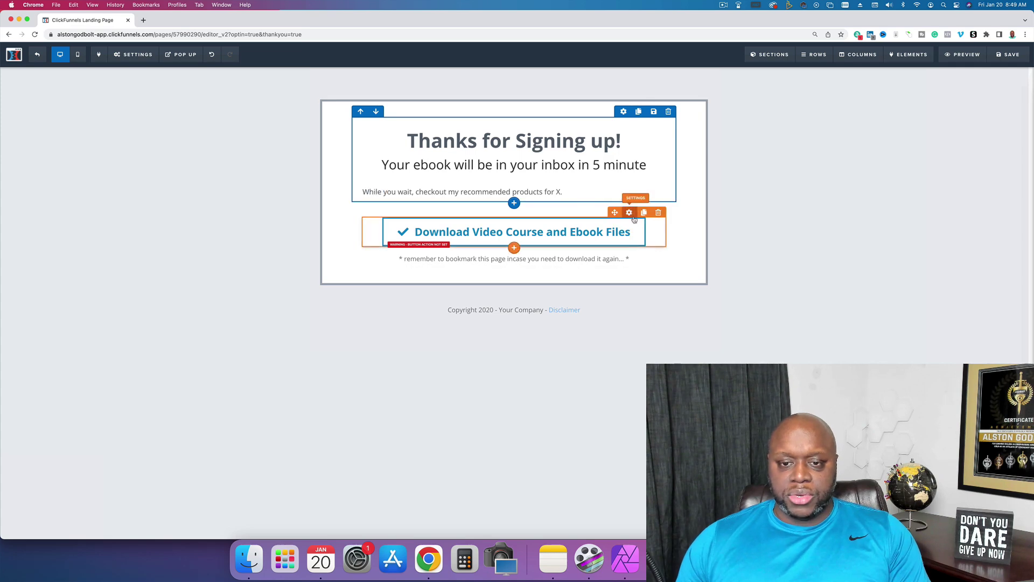
left_click(642, 214)
left_click(643, 214)
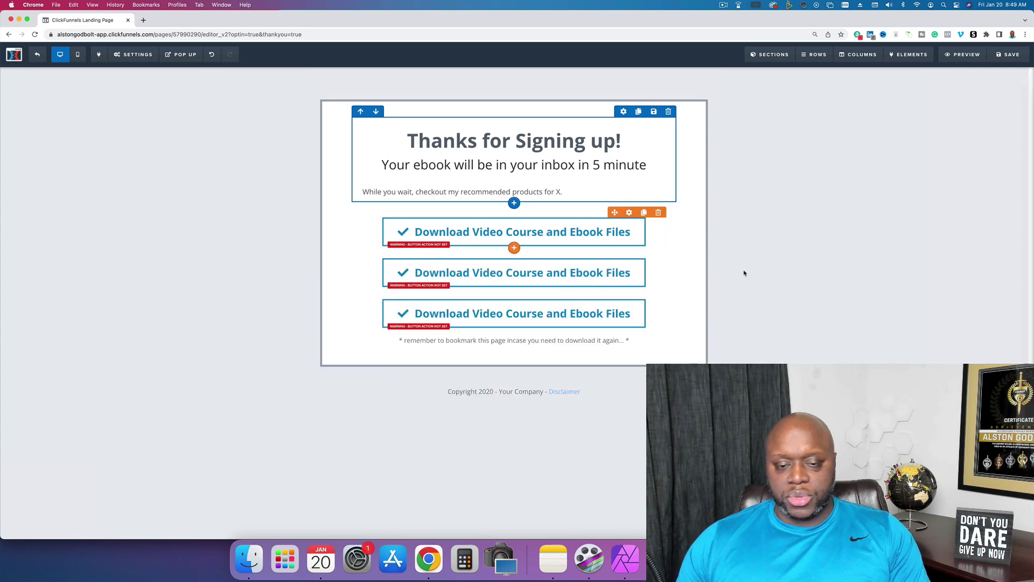